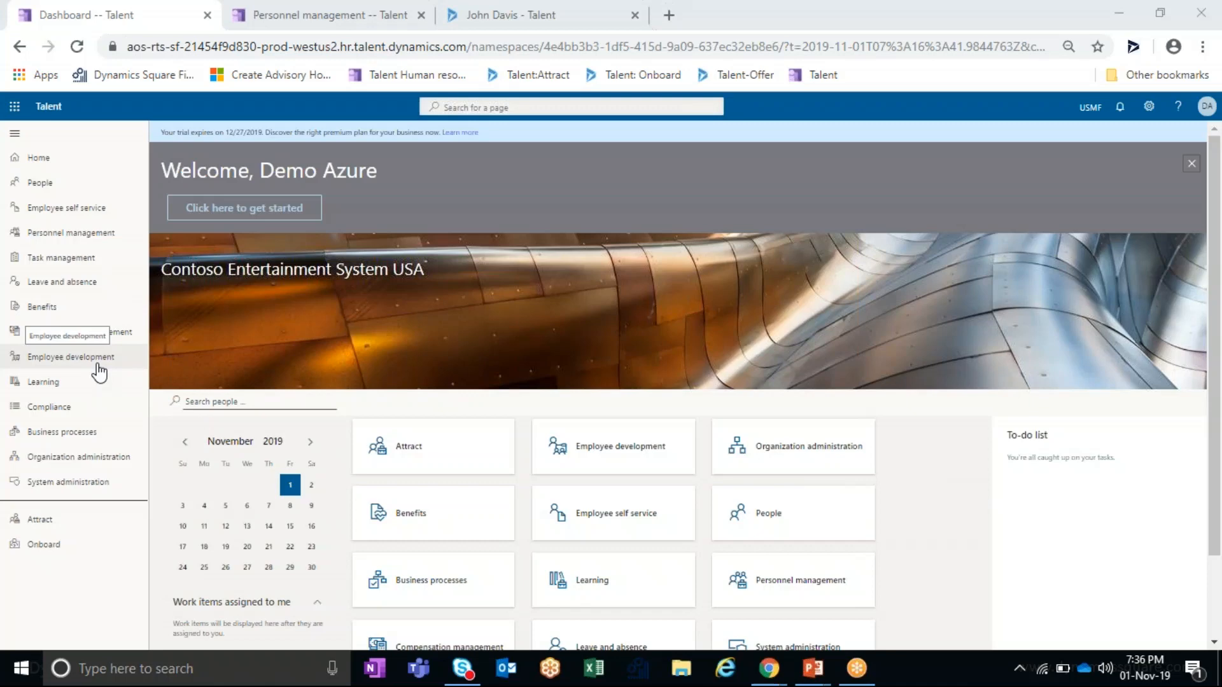
- Open Personnel management and show its Activity view with three candidates to hire
click(285, 10)
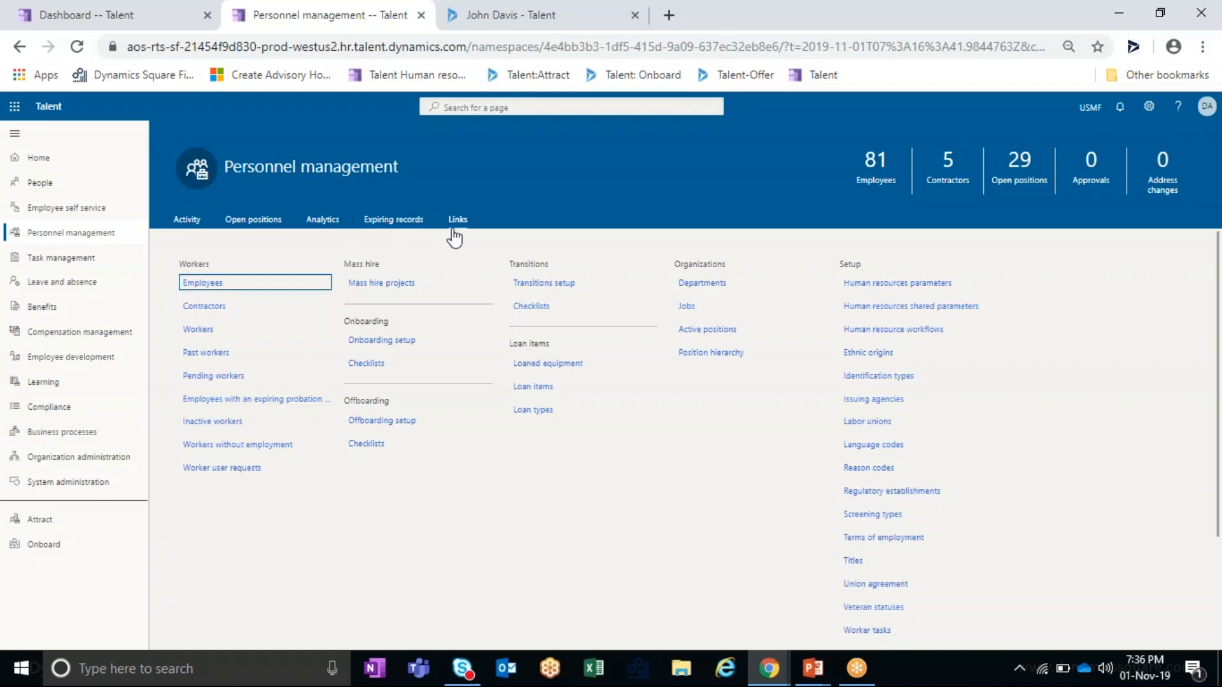
click(187, 219)
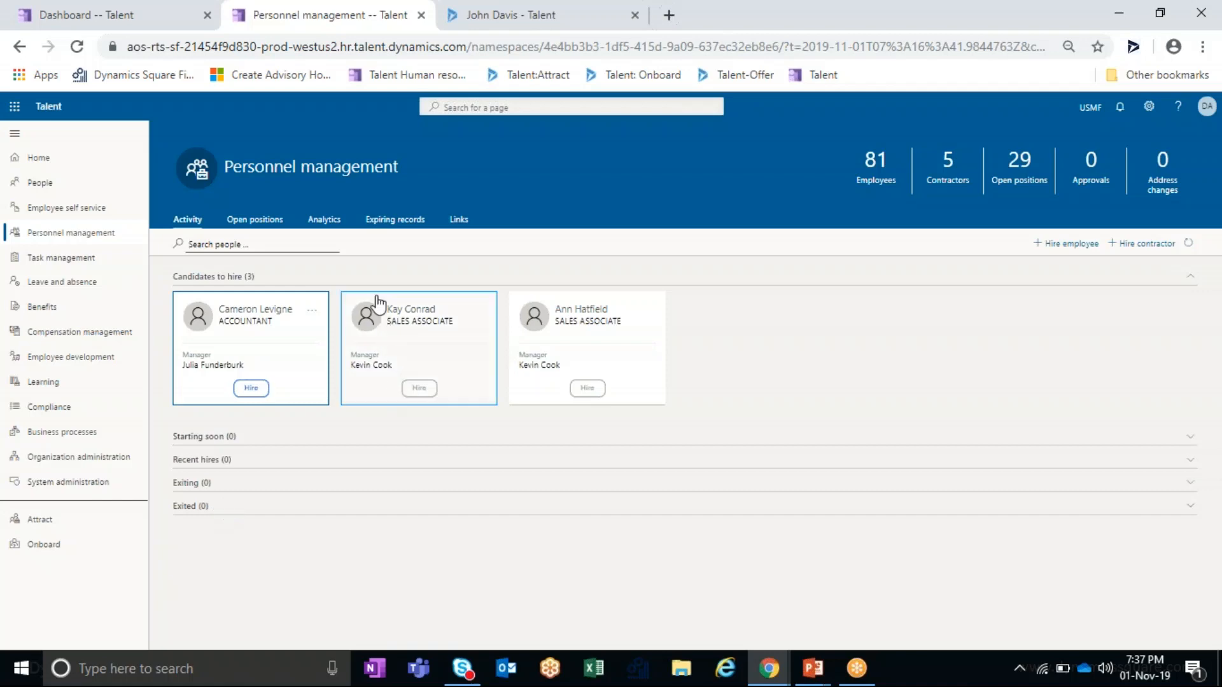
- Glance at the personnel analytics and links, then move to the Attract presentation slide
click(324, 219)
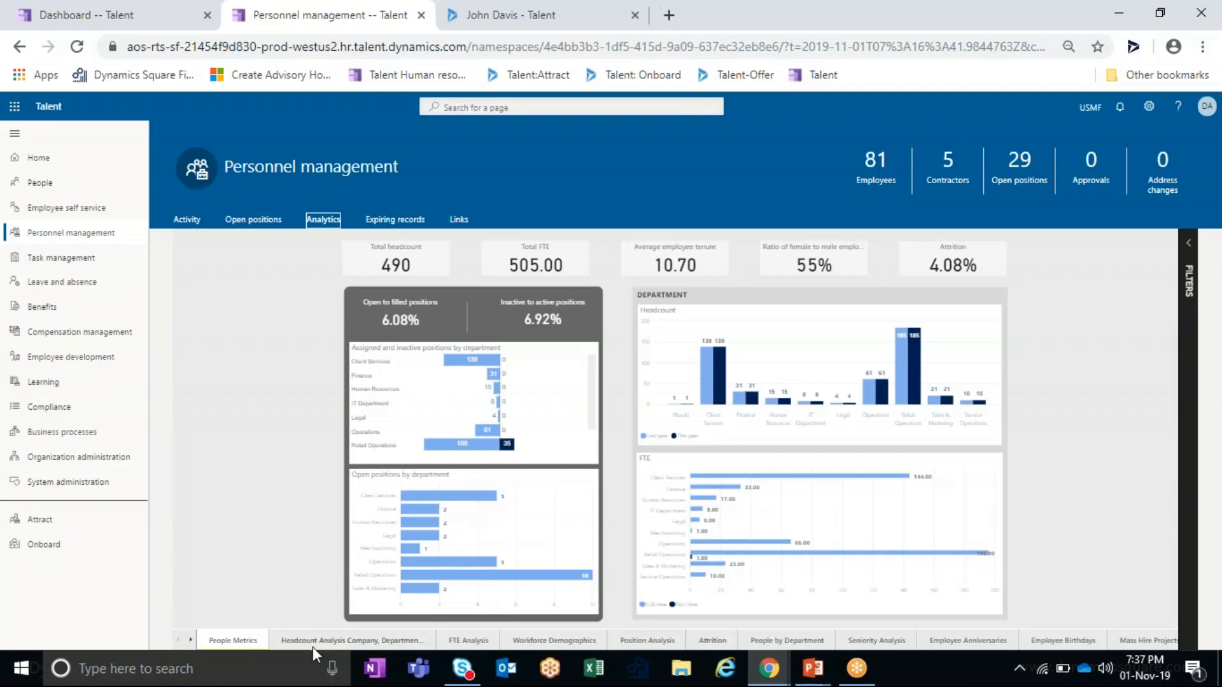
click(458, 220)
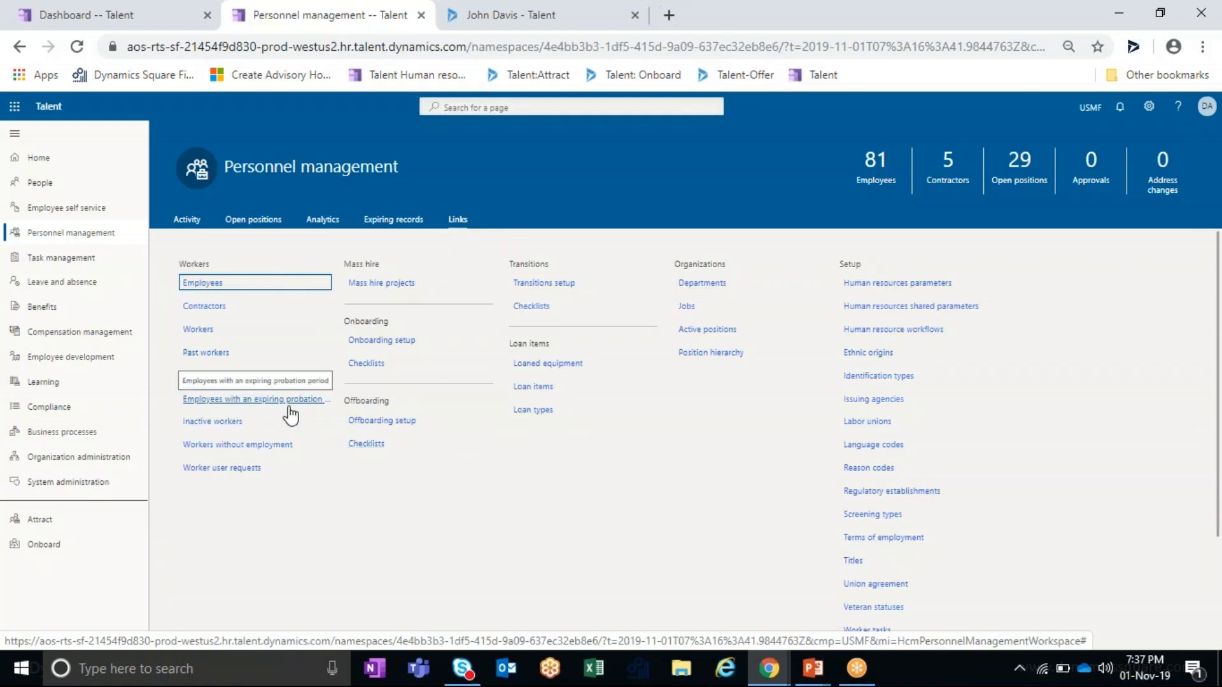
key(alt+Tab)
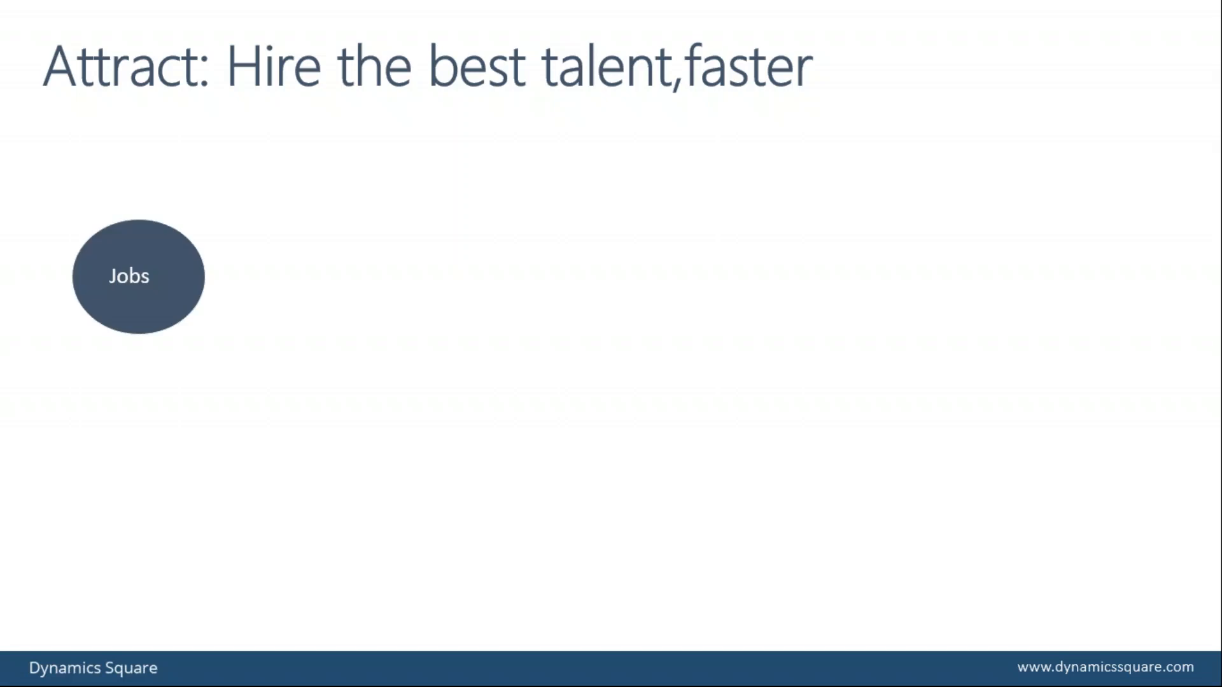
- Open AP Coordinator job 001001 in Talent and highlight its title and hiring manager
key(alt+Tab)
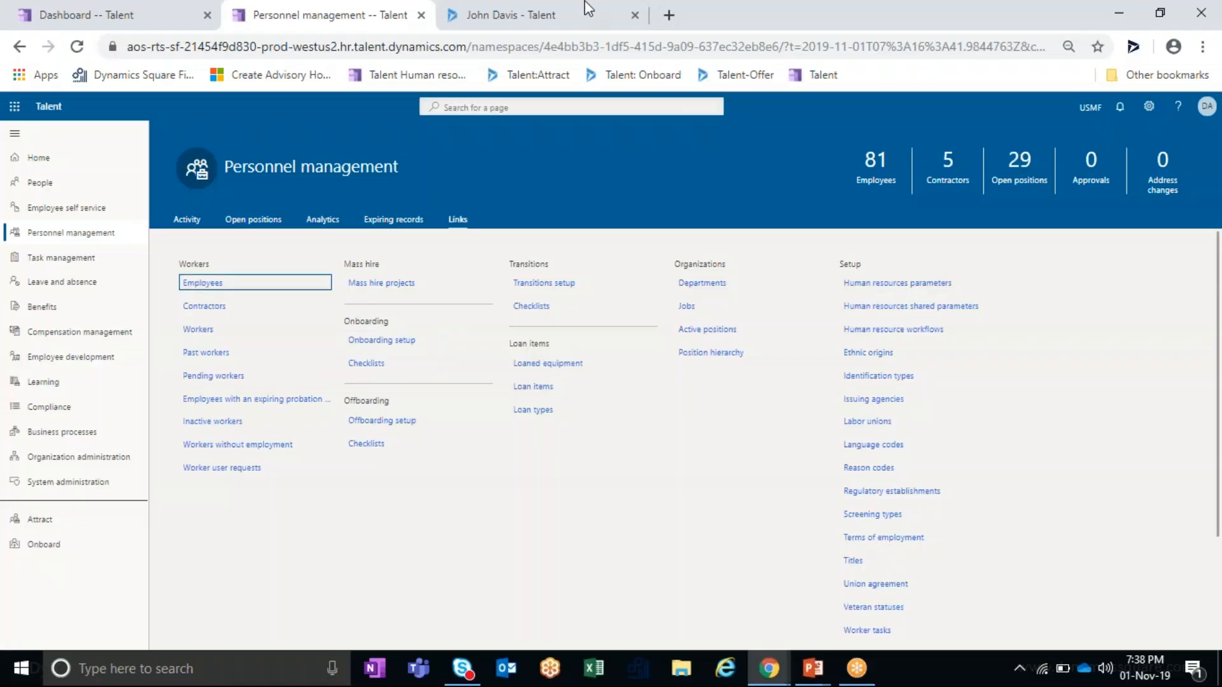
click(589, 11)
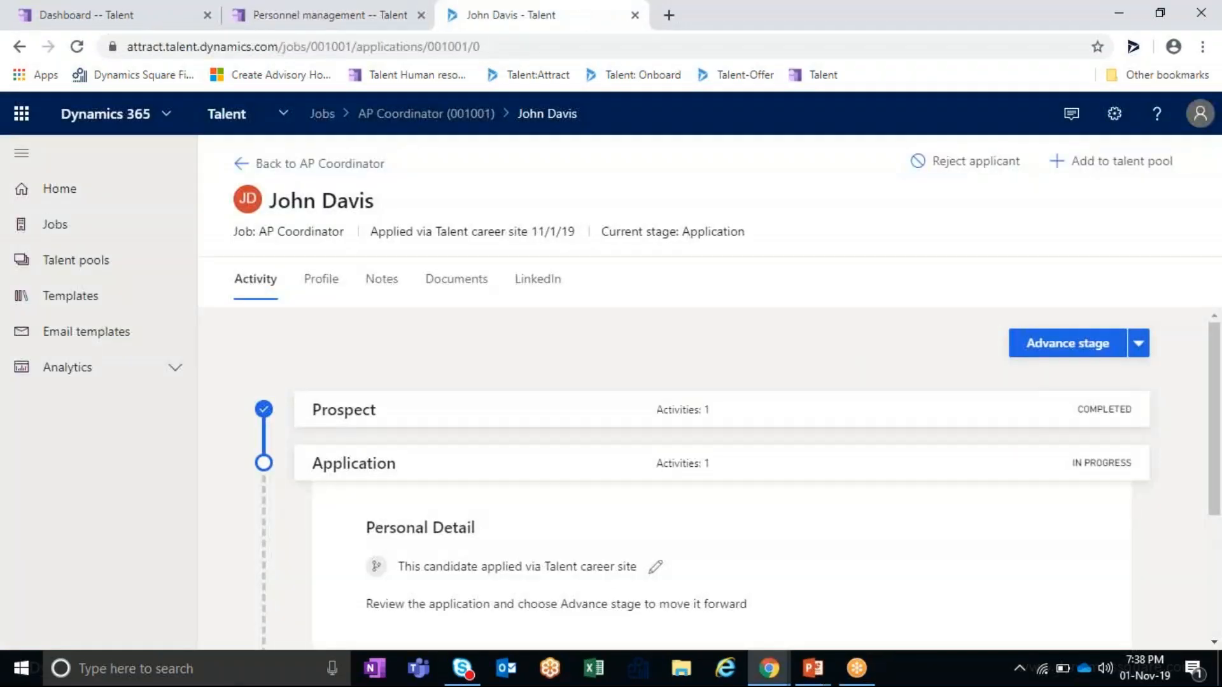
click(96, 234)
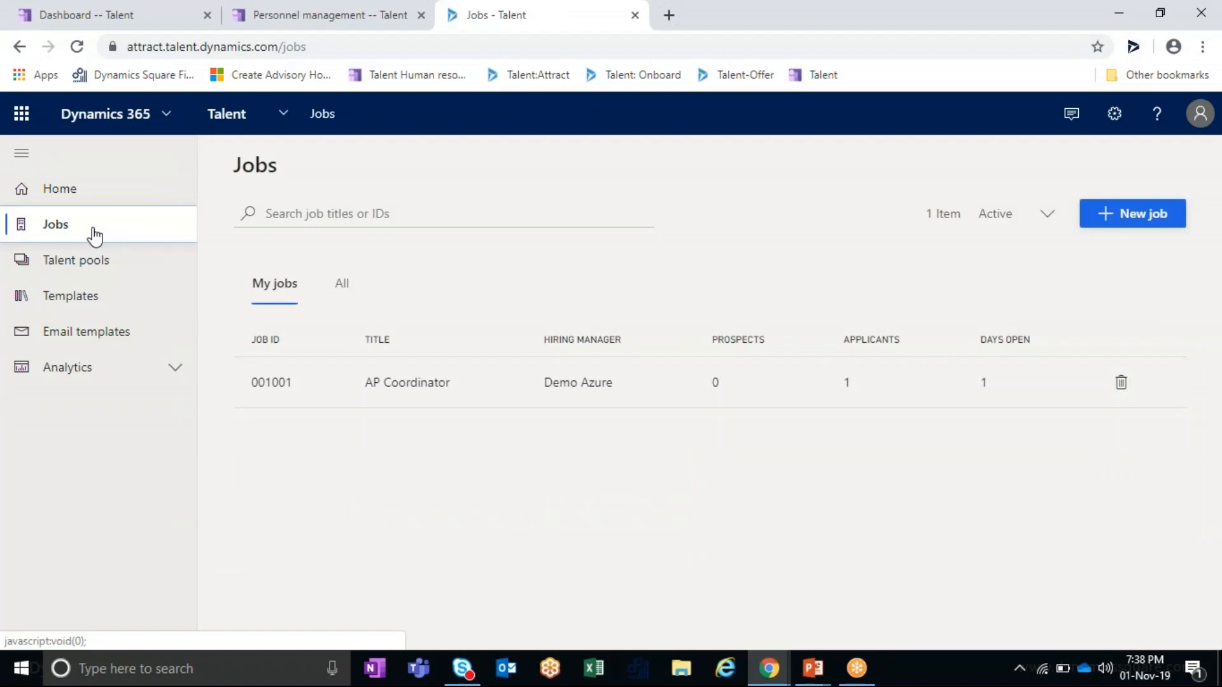
click(280, 385)
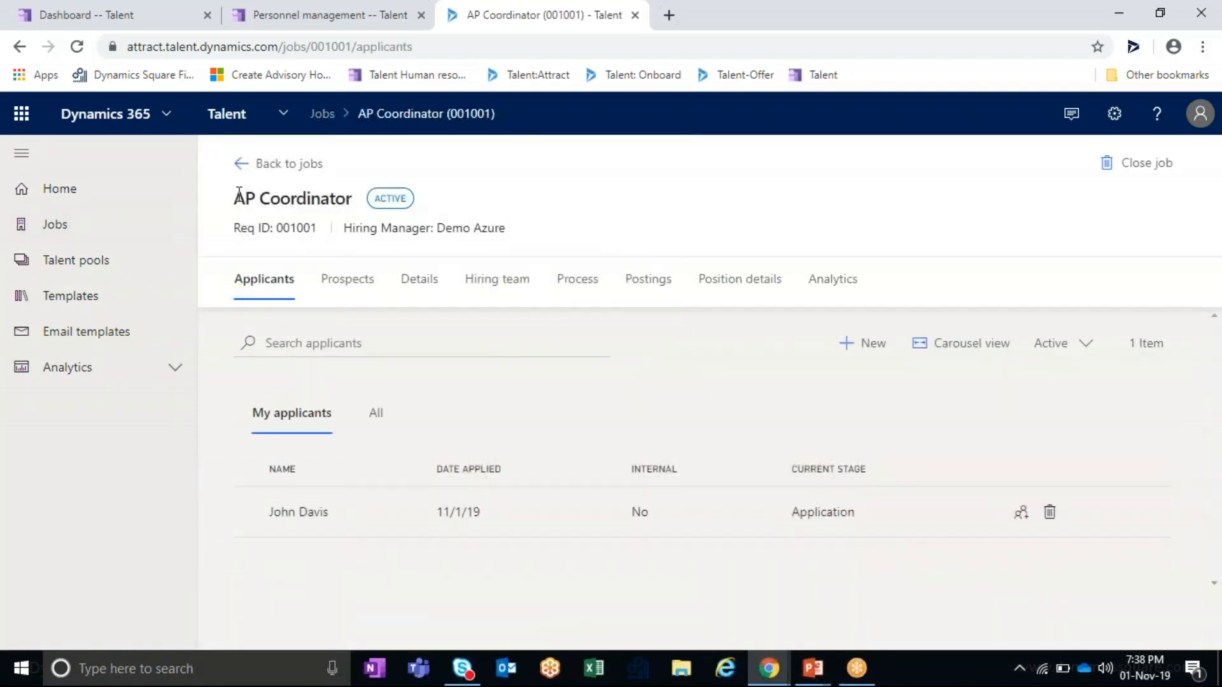
drag(235, 198, 357, 197)
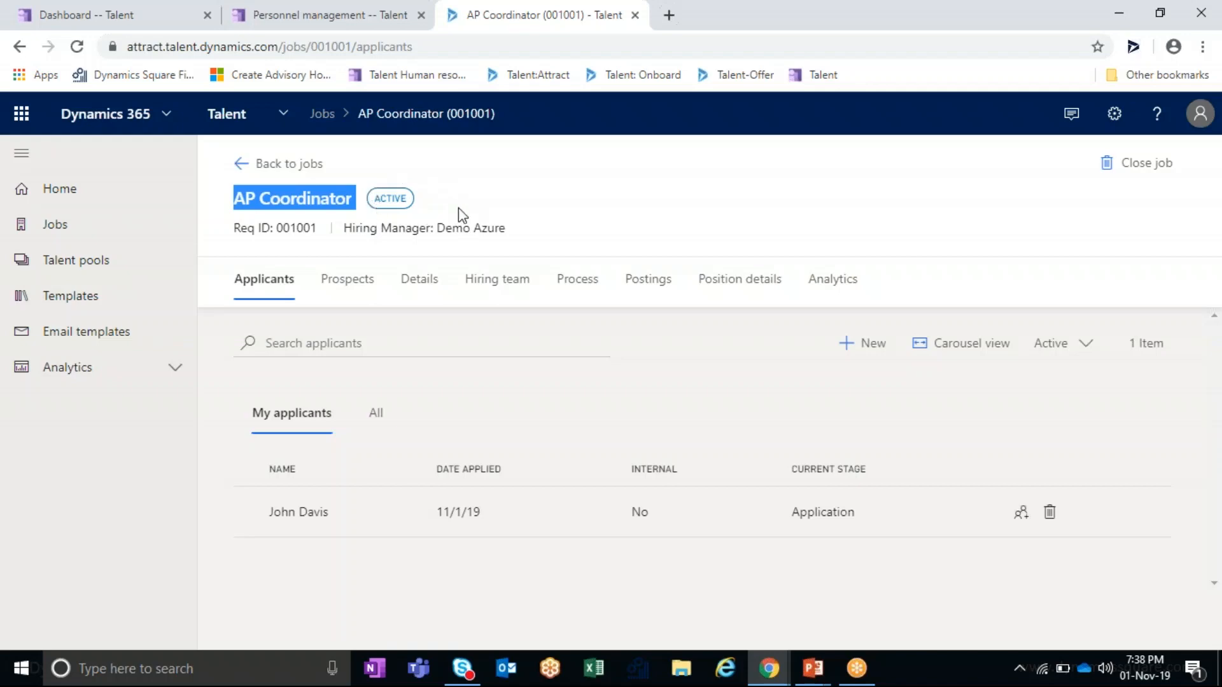
drag(233, 231, 500, 239)
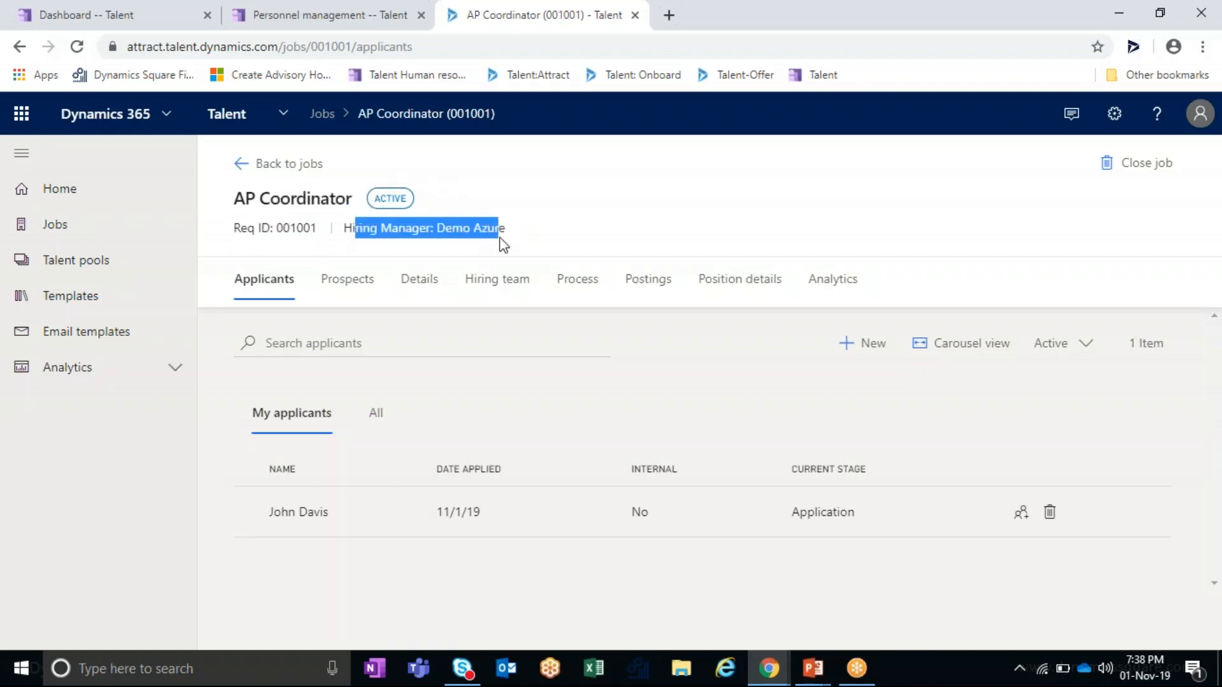
- Review the AP Coordinator details form, then show its hiring manager and interviewer
click(405, 294)
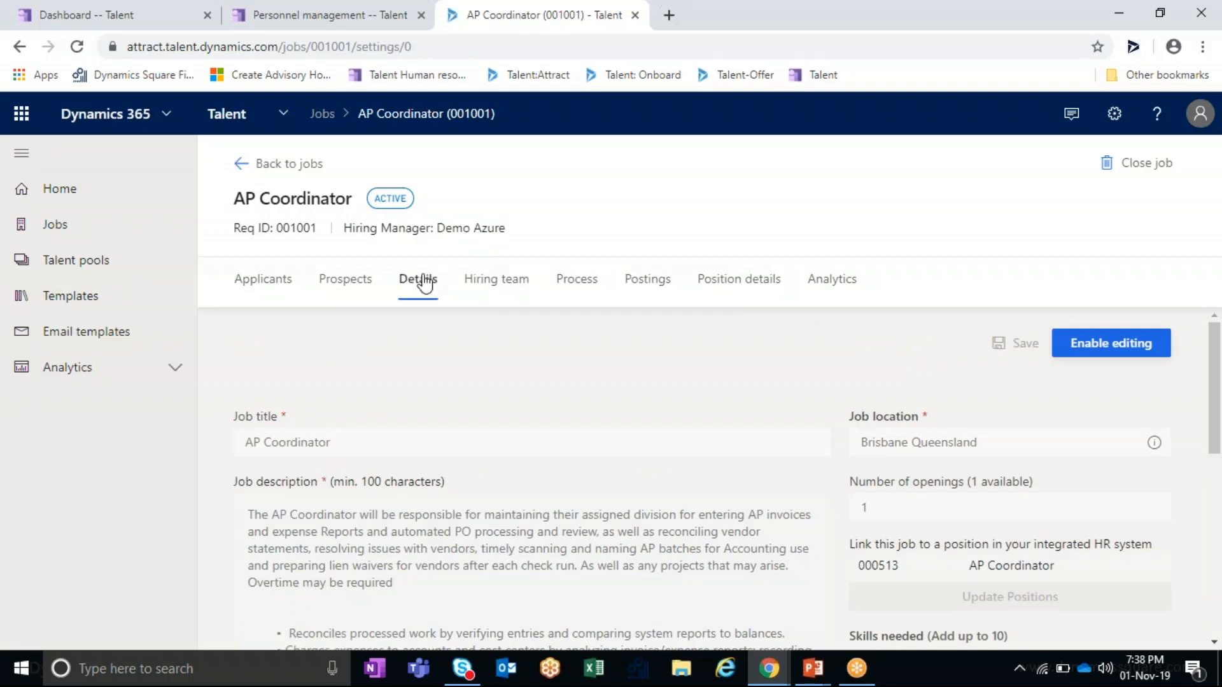
scroll(439, 398, down, 3)
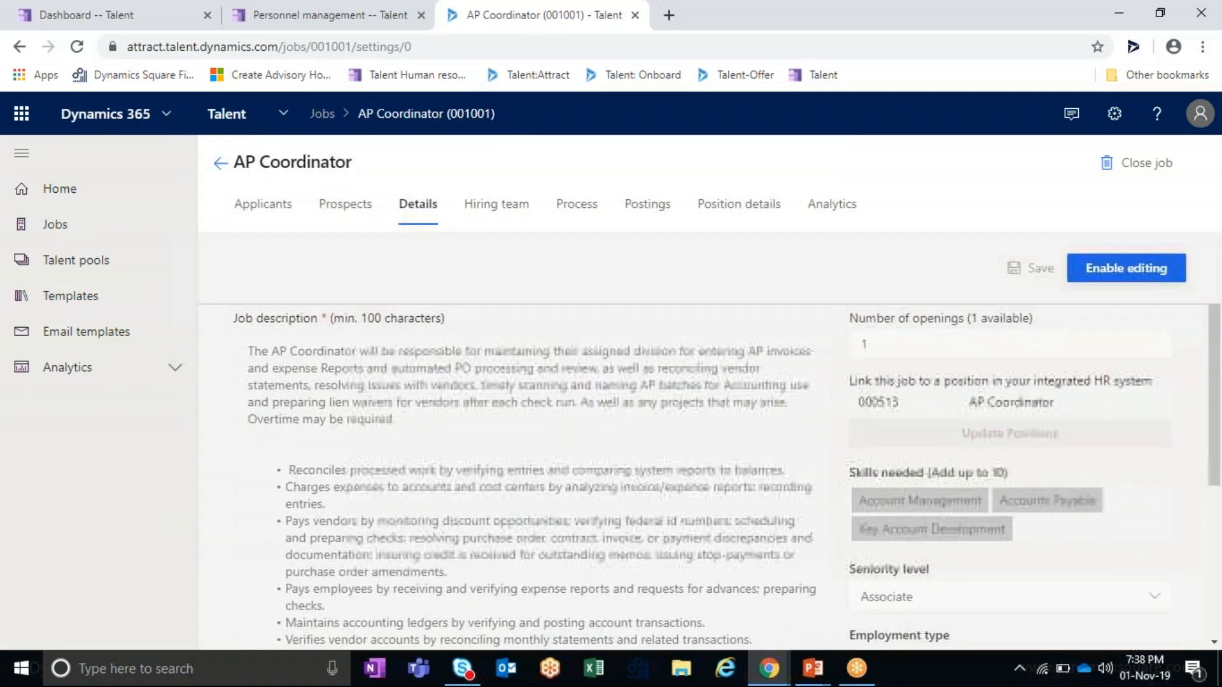
scroll(439, 398, up, 3)
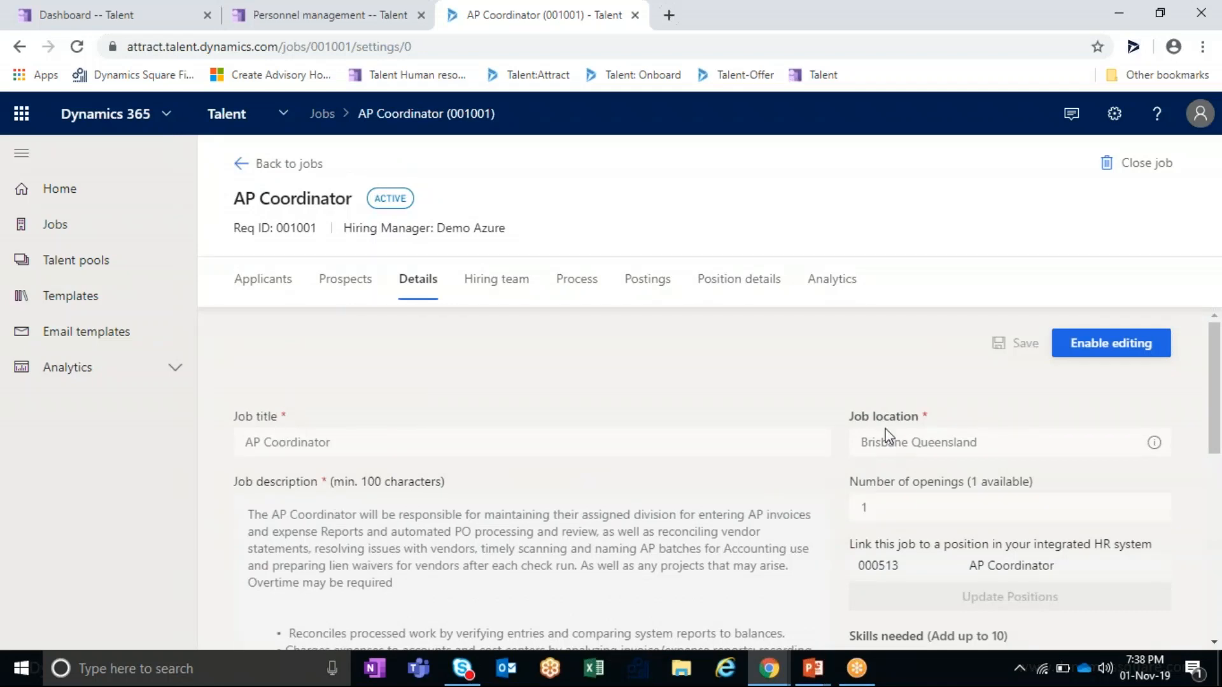
scroll(889, 436, down, 3)
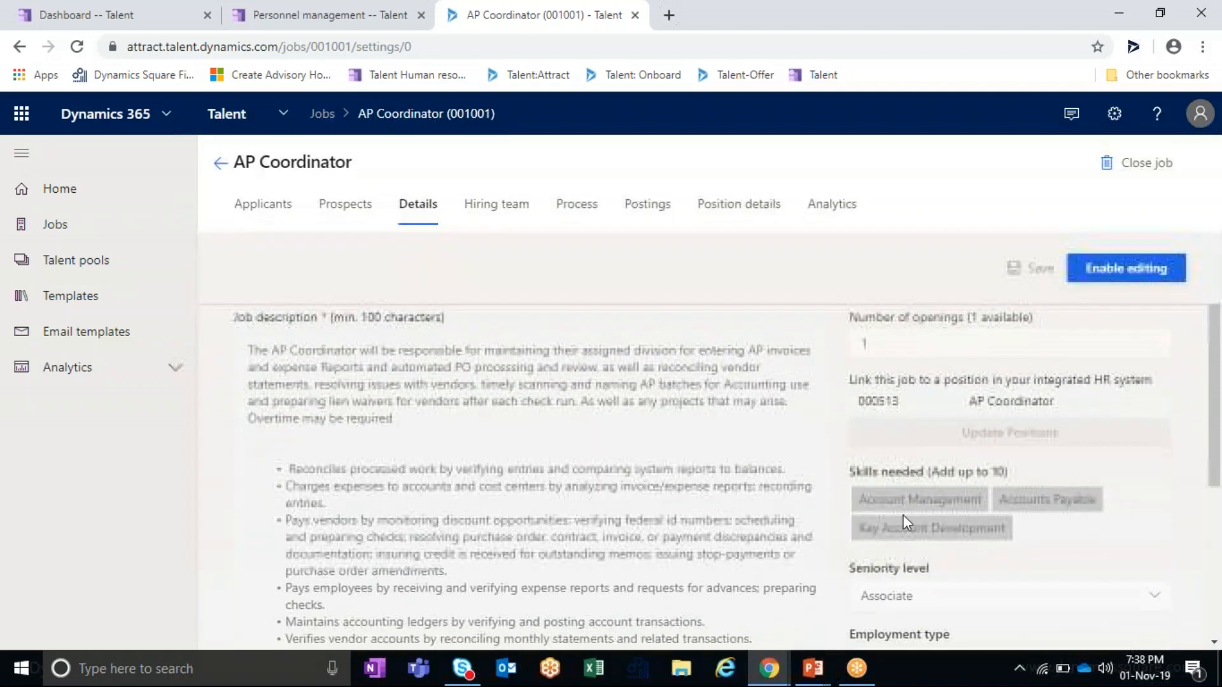
scroll(890, 478, down, 1)
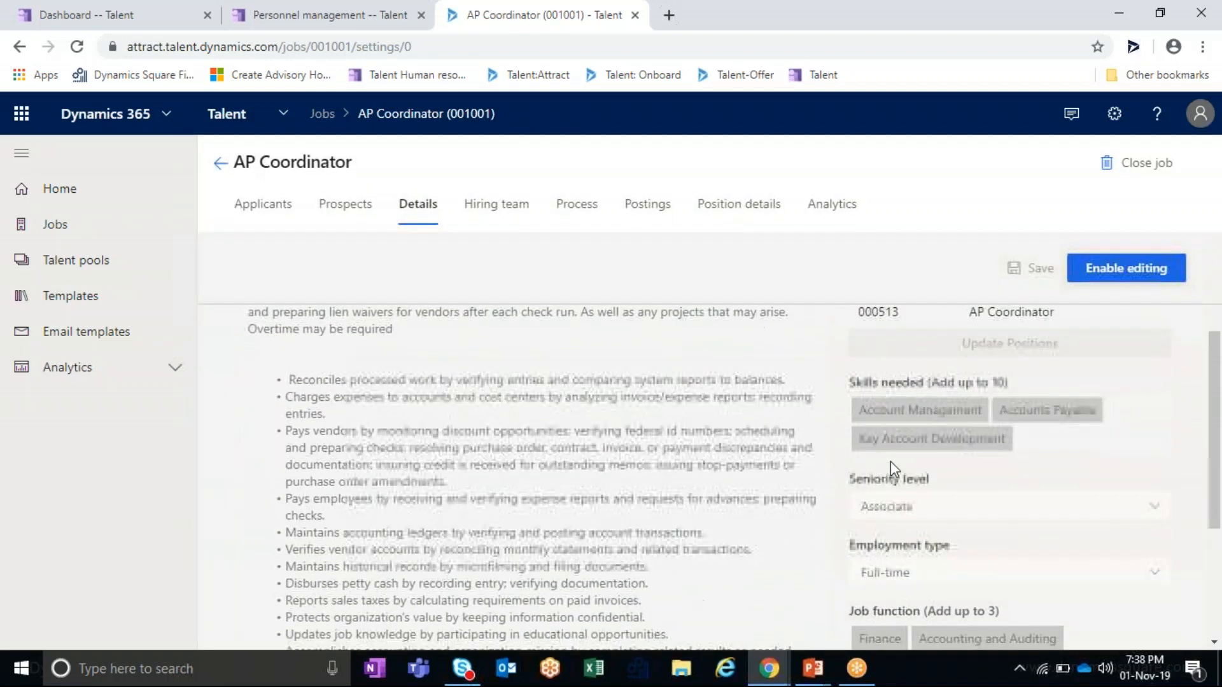
scroll(903, 506, down, 2)
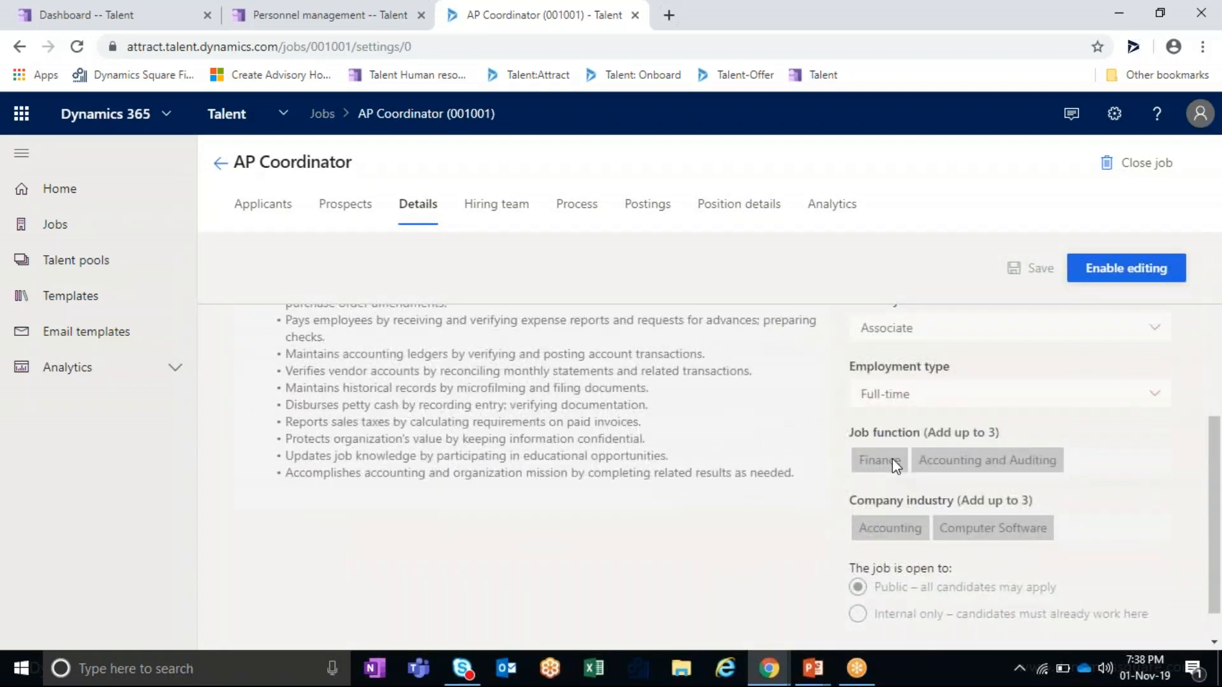
scroll(884, 492, up, 2)
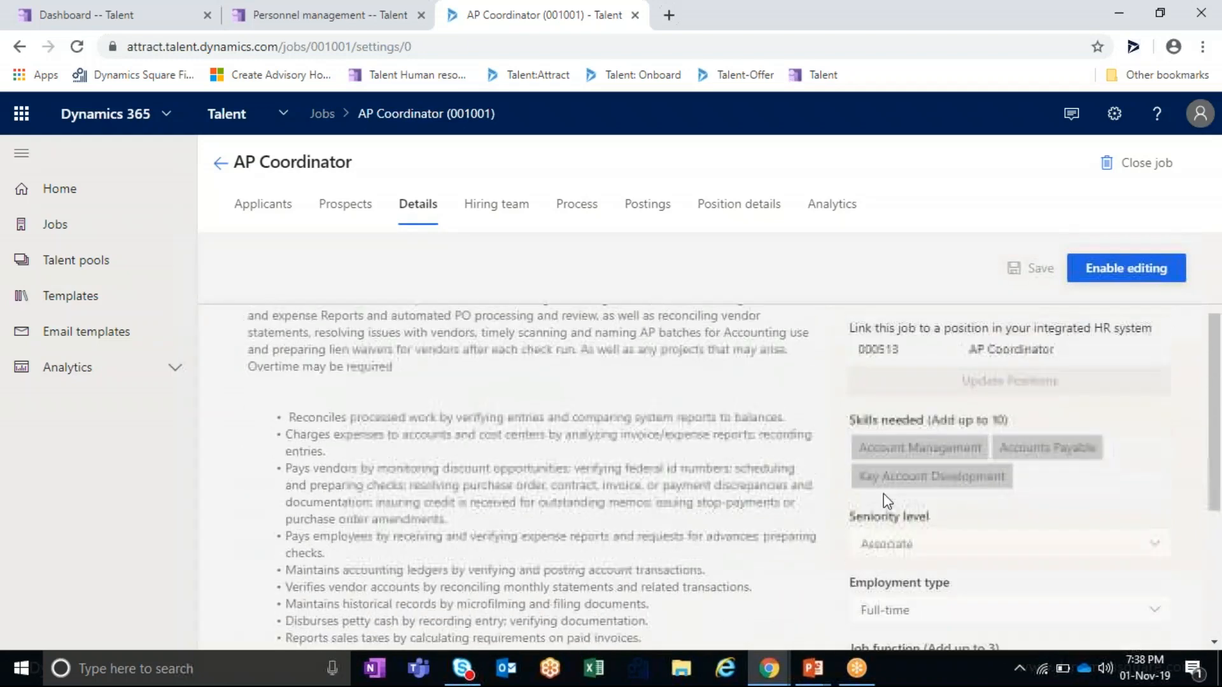
scroll(885, 496, down, 3)
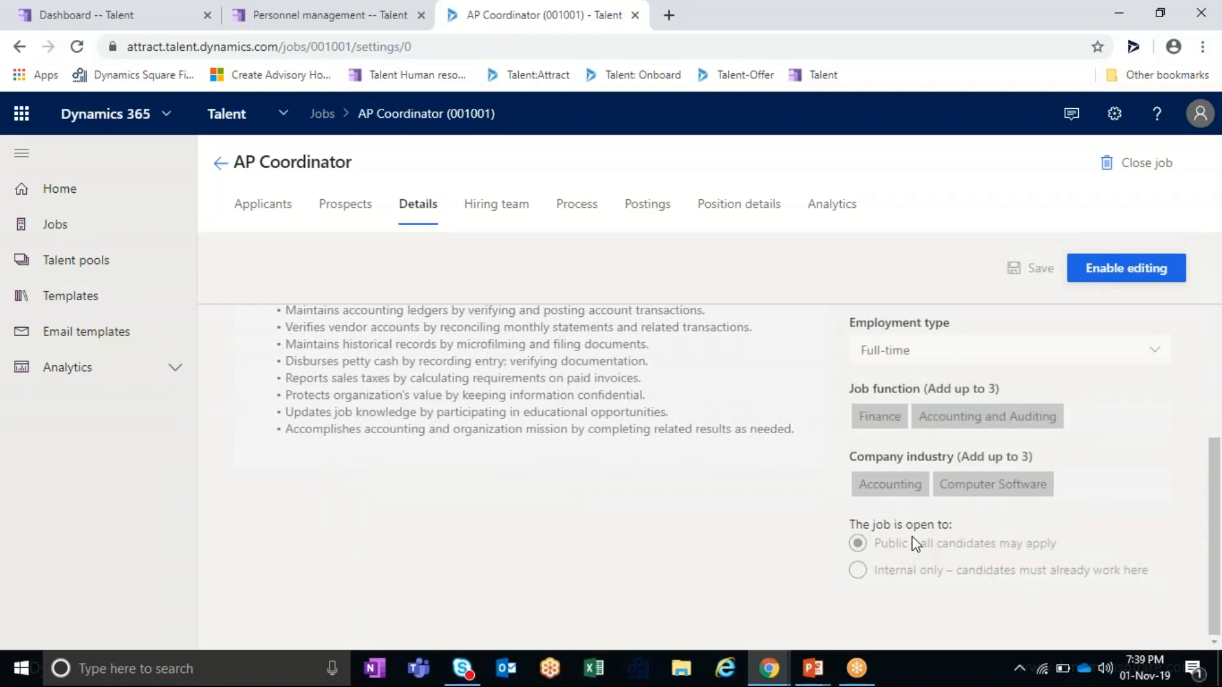
click(487, 209)
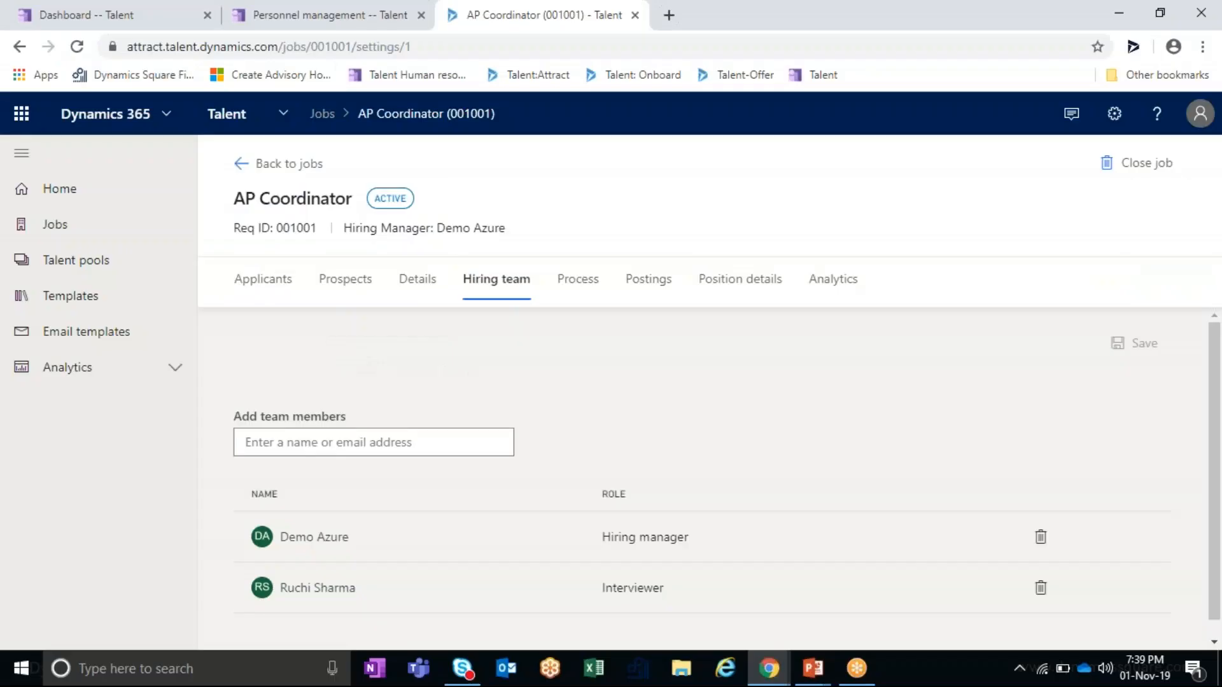
- Open the public job post and highlight the job's Posted status on Talent Careers
click(652, 288)
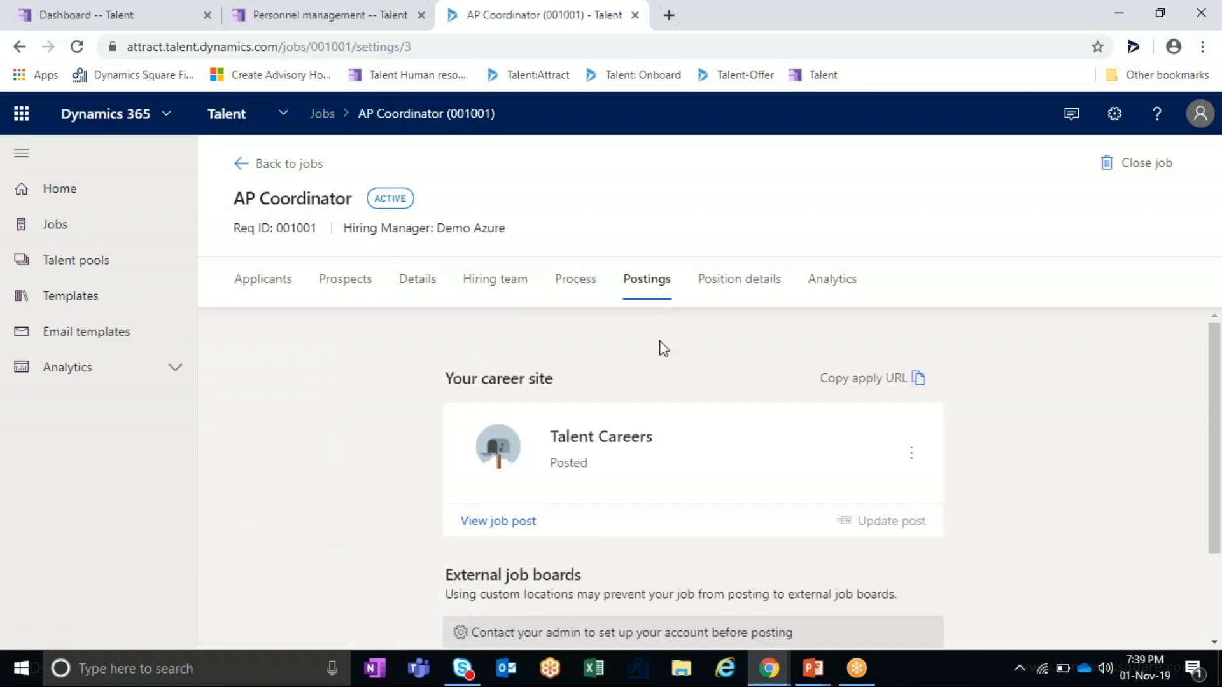
click(501, 520)
click(539, 13)
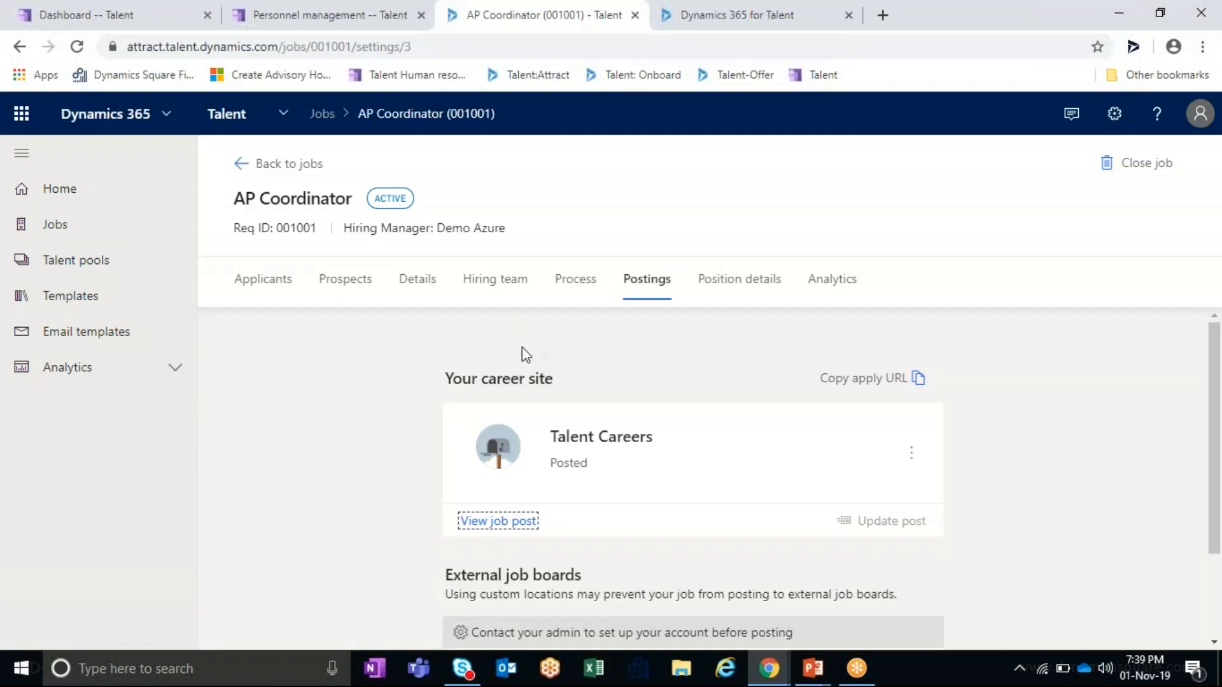
scroll(555, 380, down, 3)
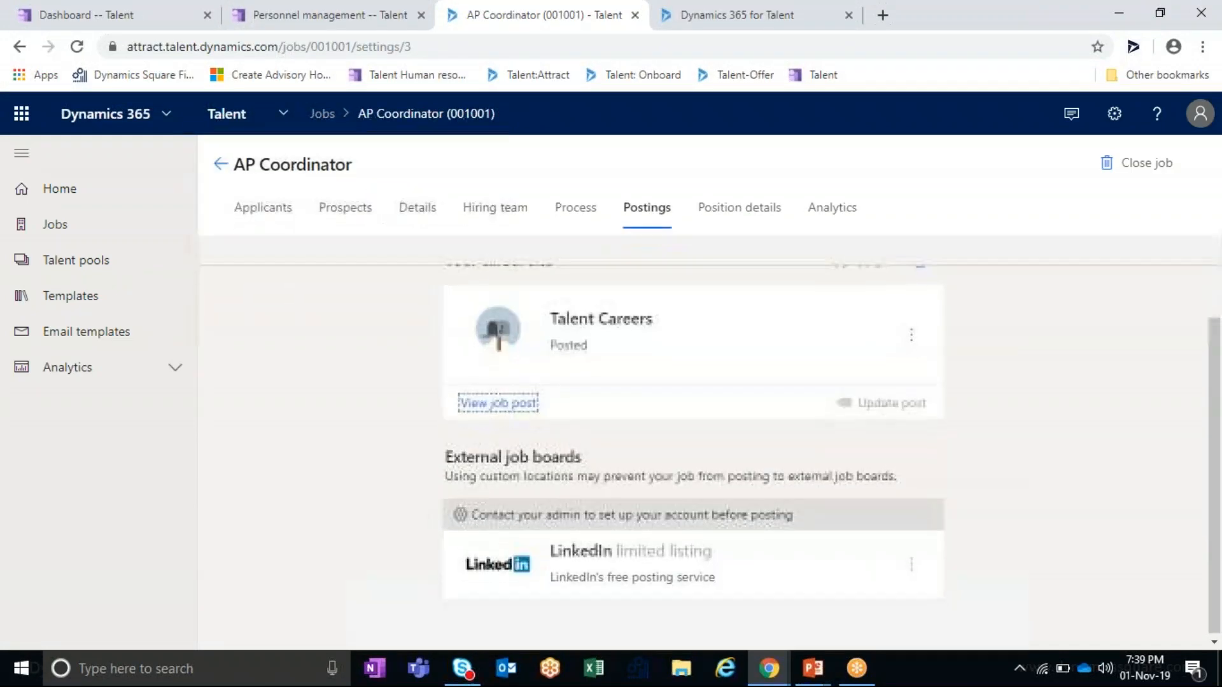
scroll(548, 299, up, 3)
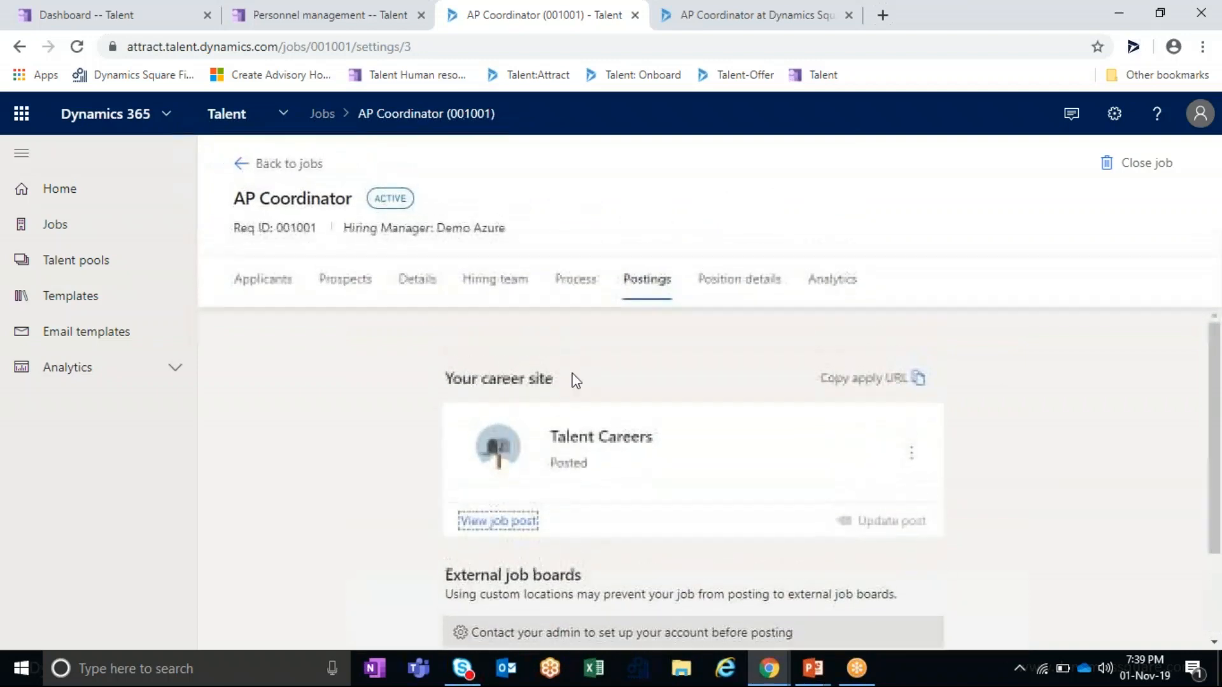
scroll(574, 380, down, 3)
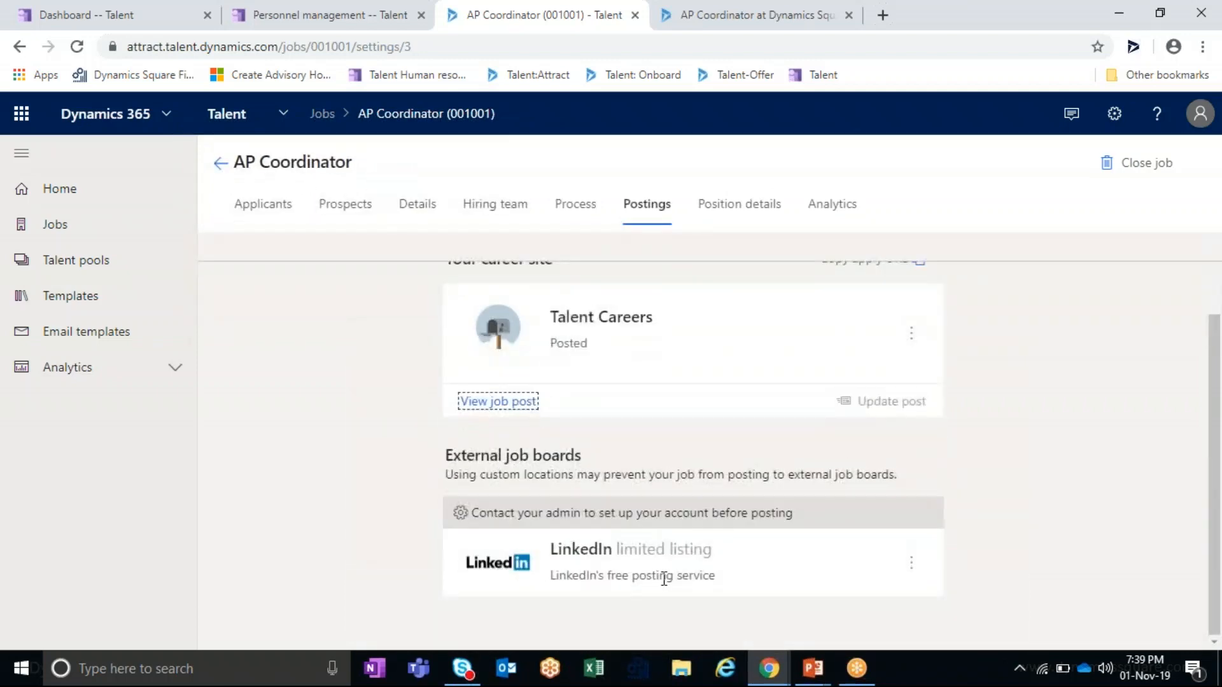
scroll(586, 338, up, 3)
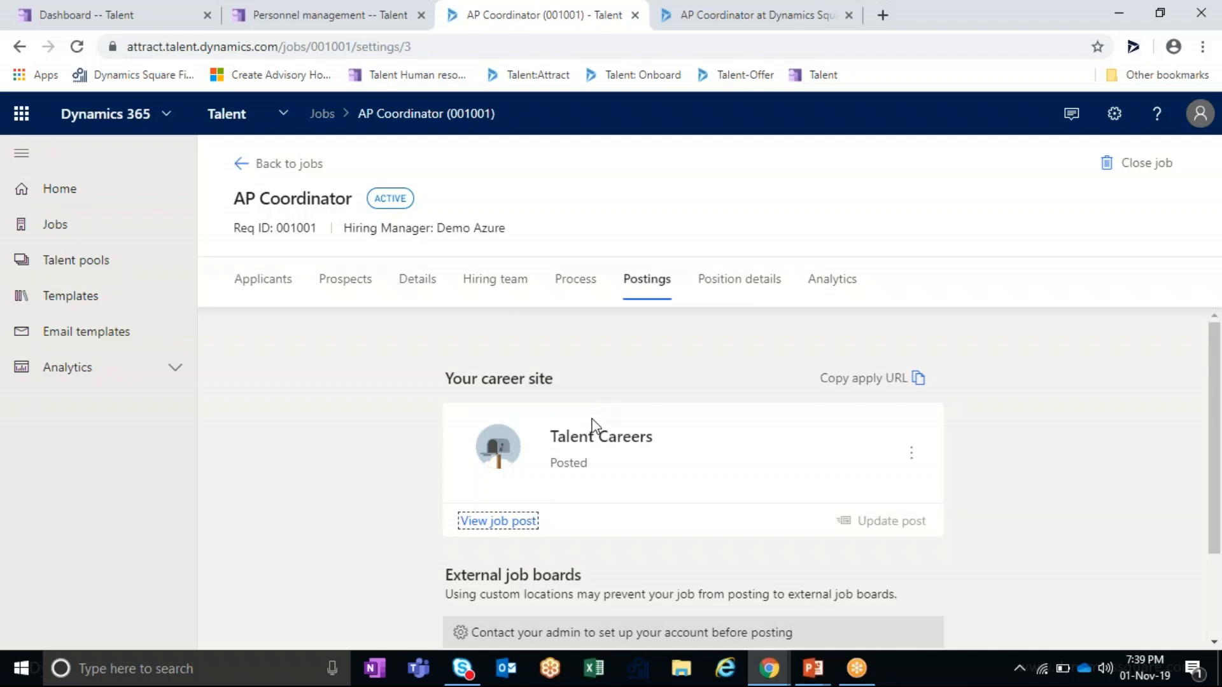
click(587, 466)
double_click(552, 464)
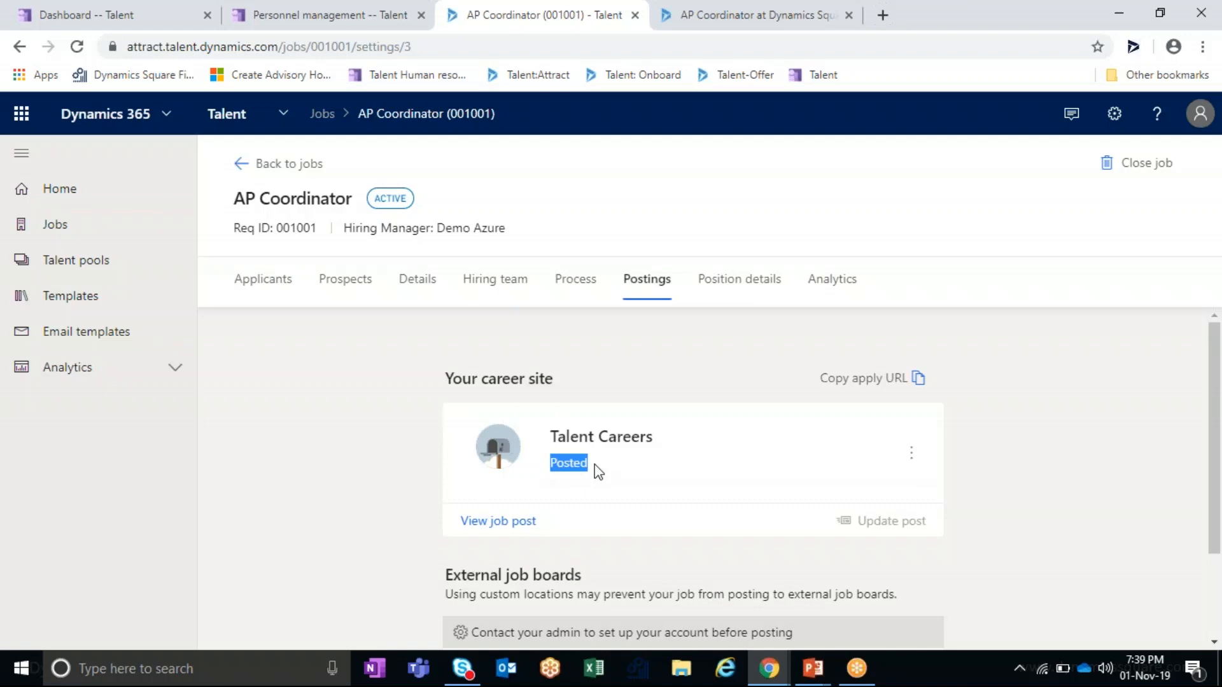
click(517, 526)
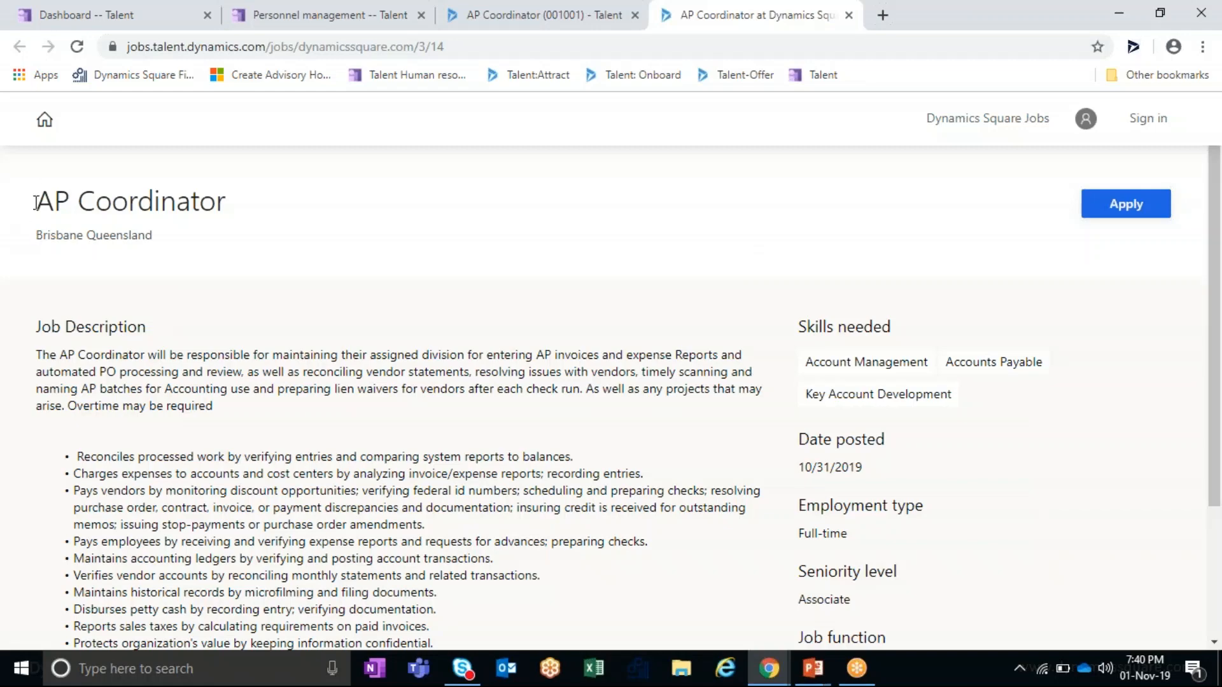
scroll(1034, 471, down, 3)
scroll(1026, 445, up, 3)
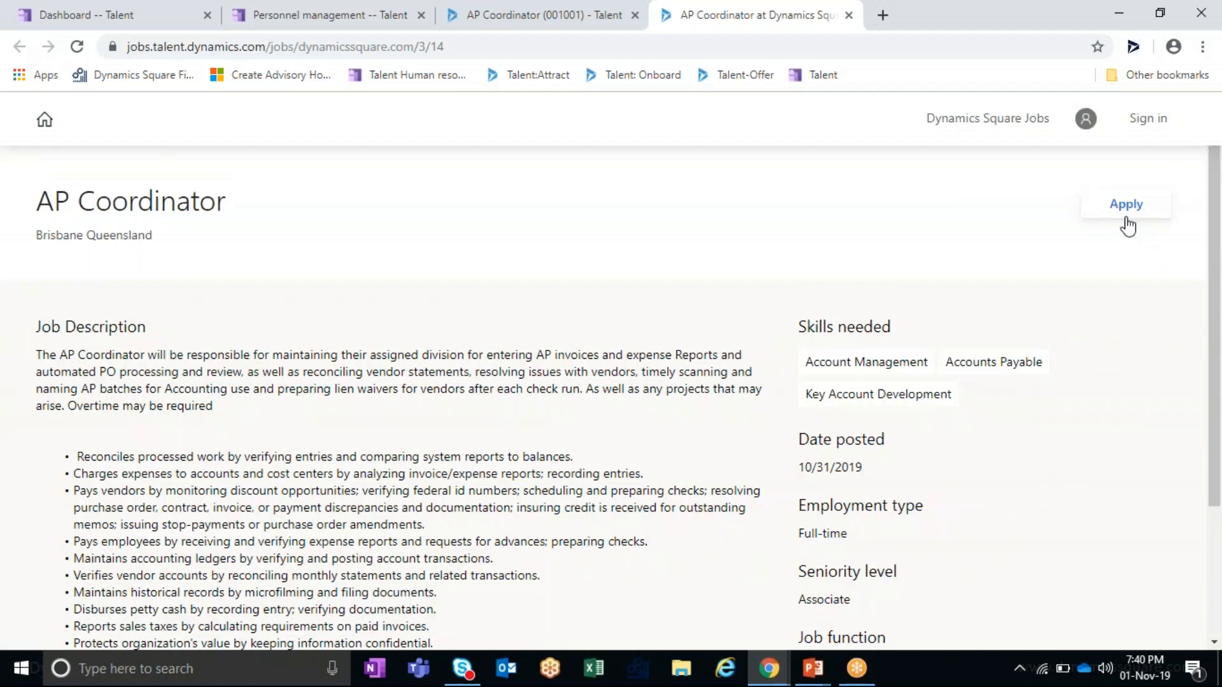
click(589, 11)
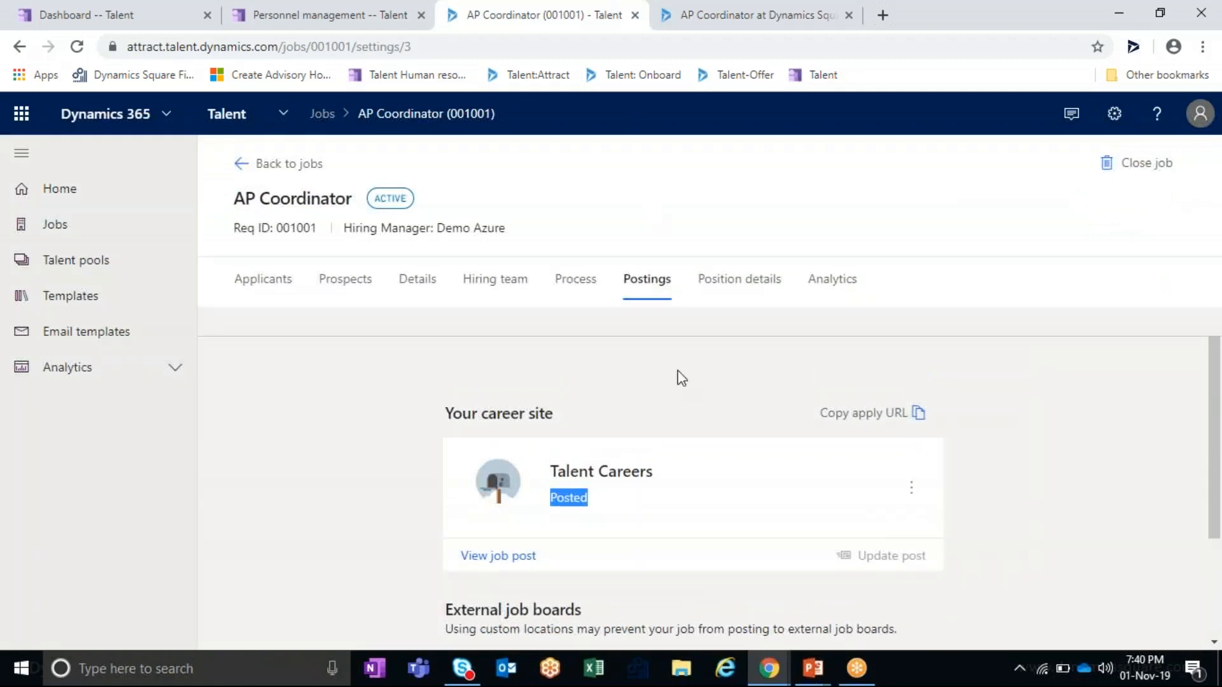
- Show the AP Coordinator job's Process page, with approval set to Not needed
scroll(677, 377, down, 2)
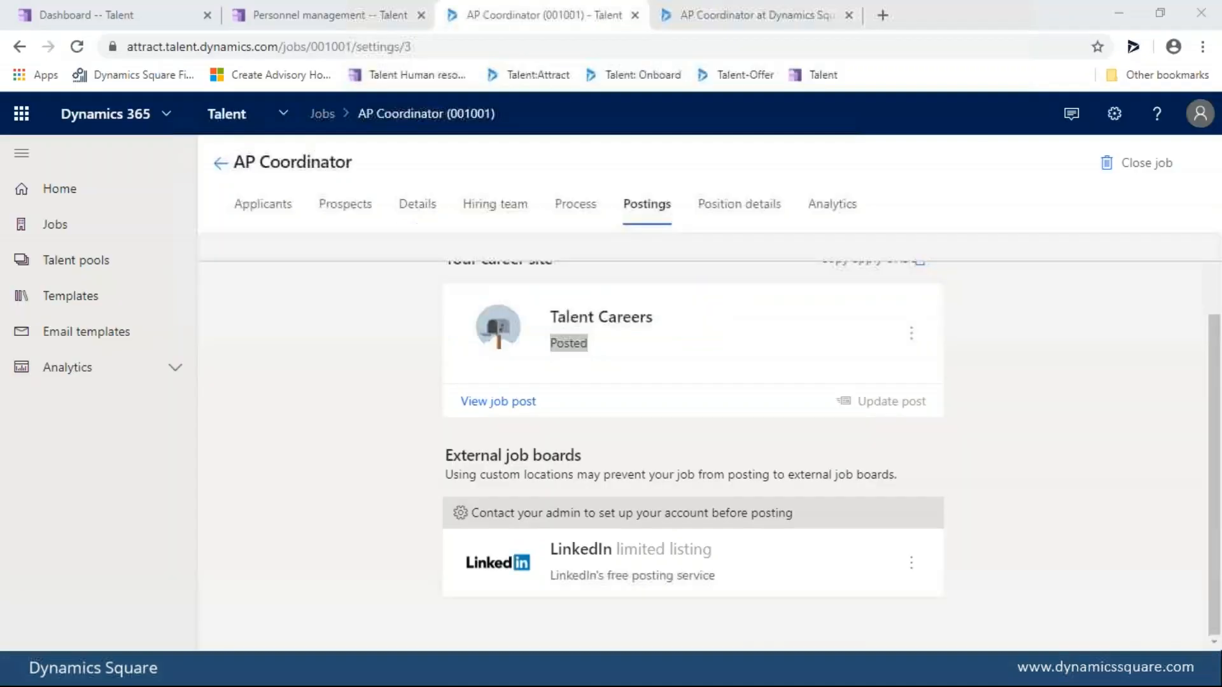
click(574, 212)
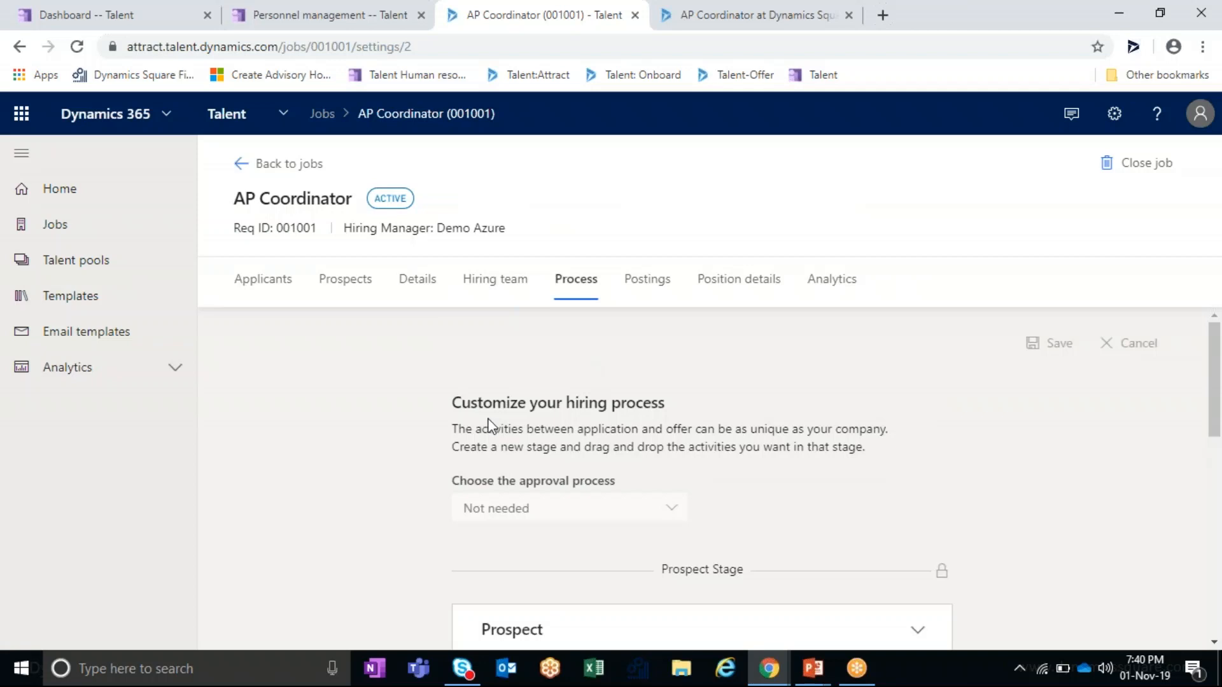
- Review the Prospect-to-Offer stages, then list the job's single Application-stage applicant
scroll(490, 425, down, 3)
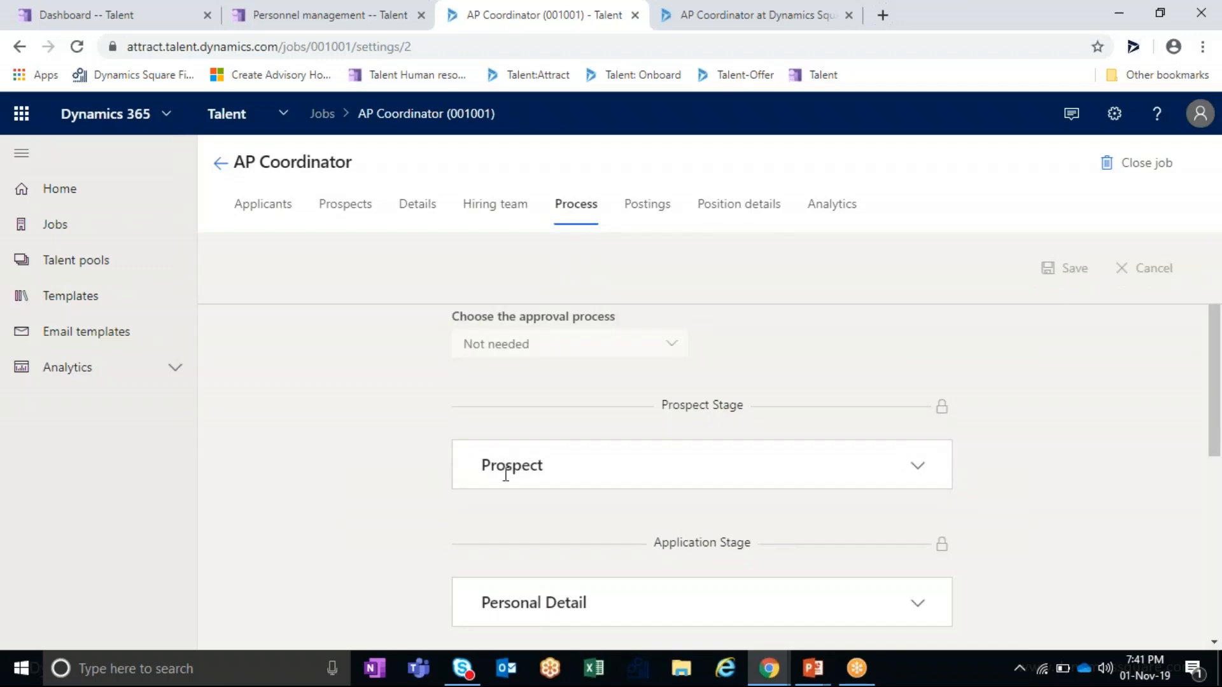
scroll(589, 474, down, 1)
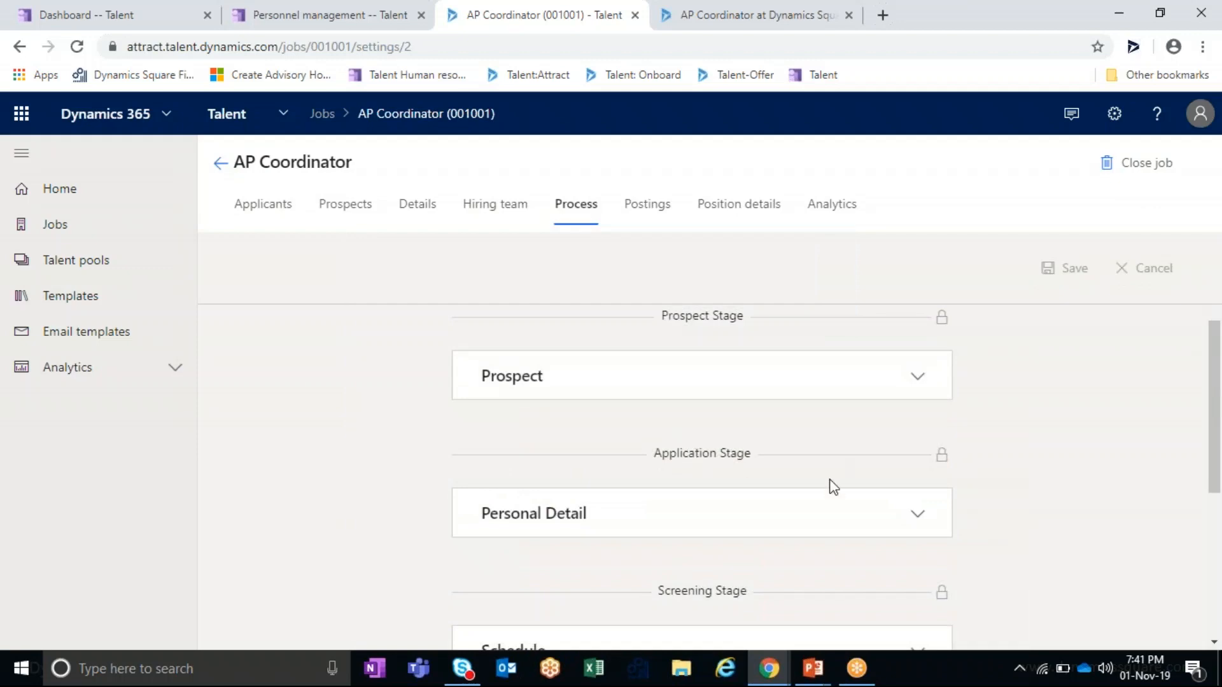
scroll(720, 452, down, 2)
scroll(780, 464, down, 2)
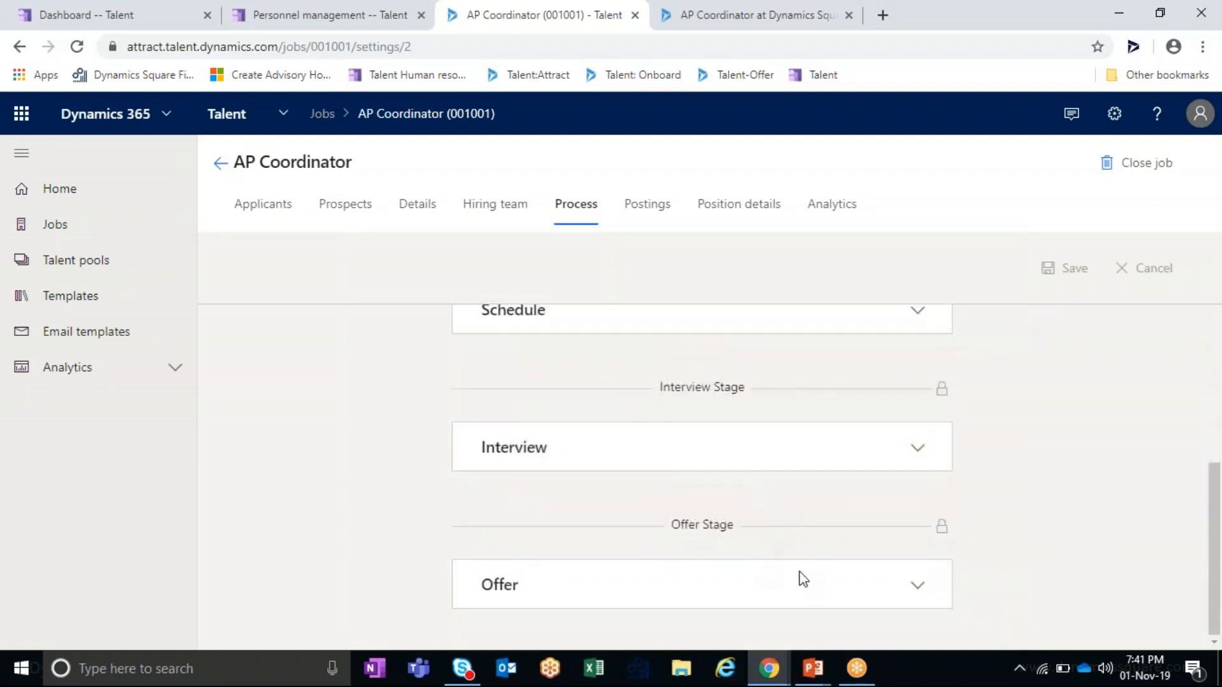
scroll(802, 573, up, 3)
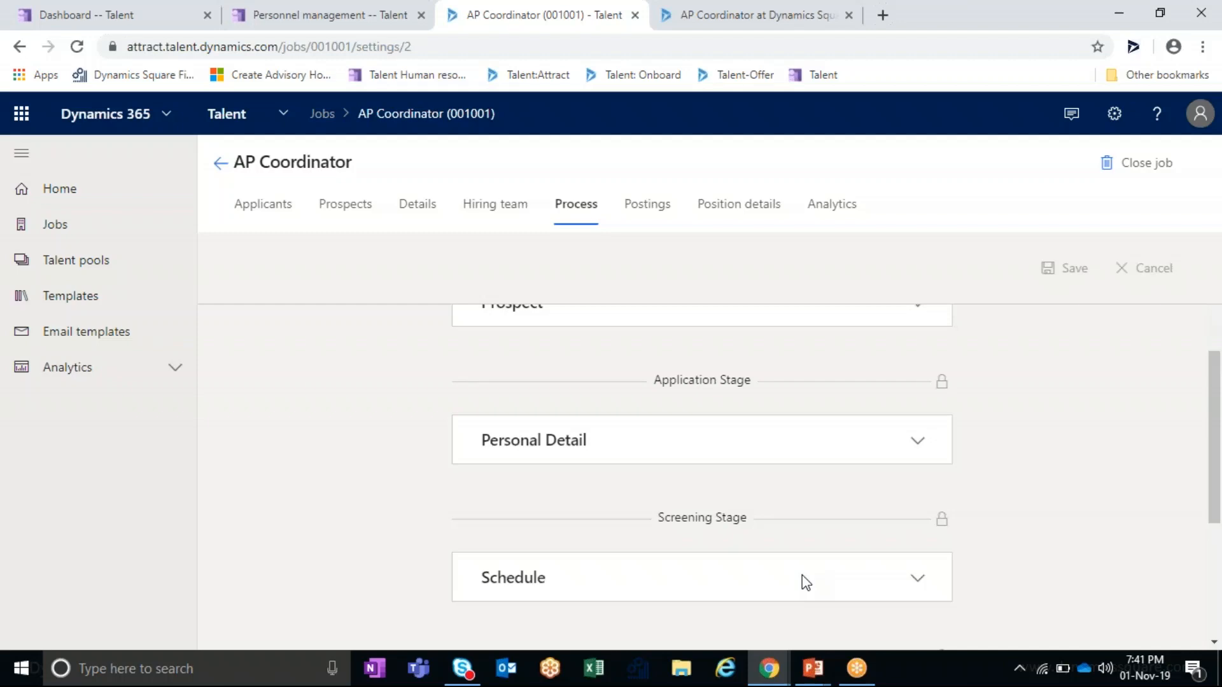
scroll(803, 581, up, 5)
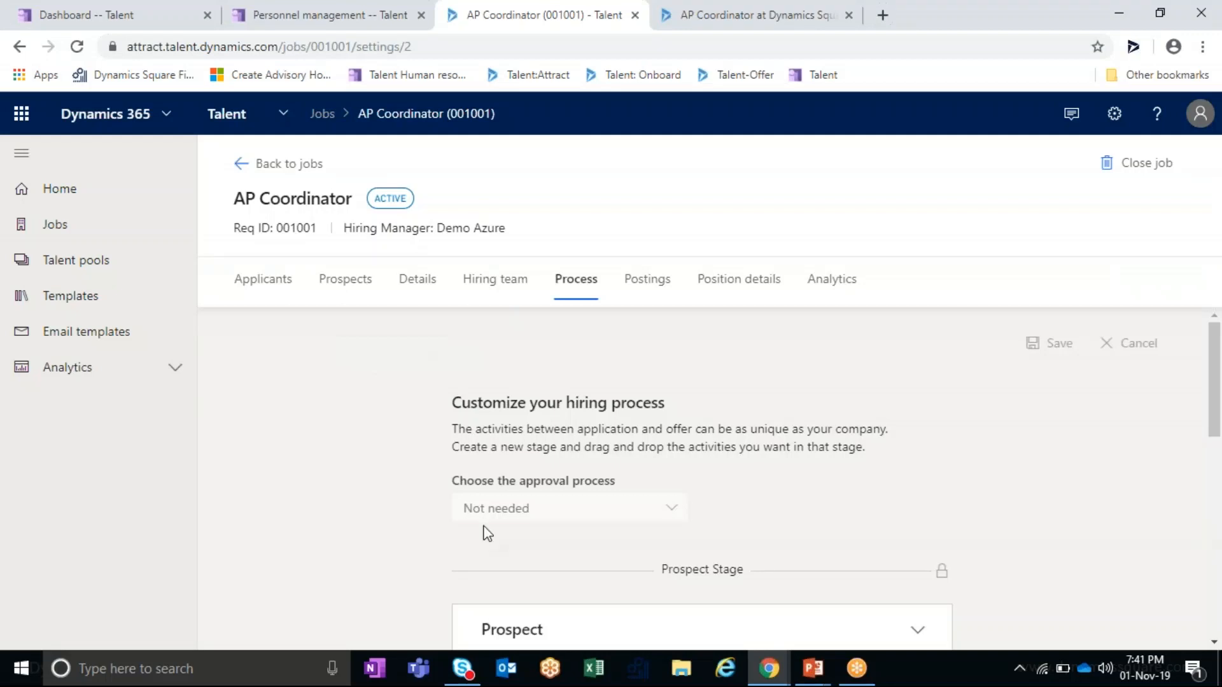
click(284, 292)
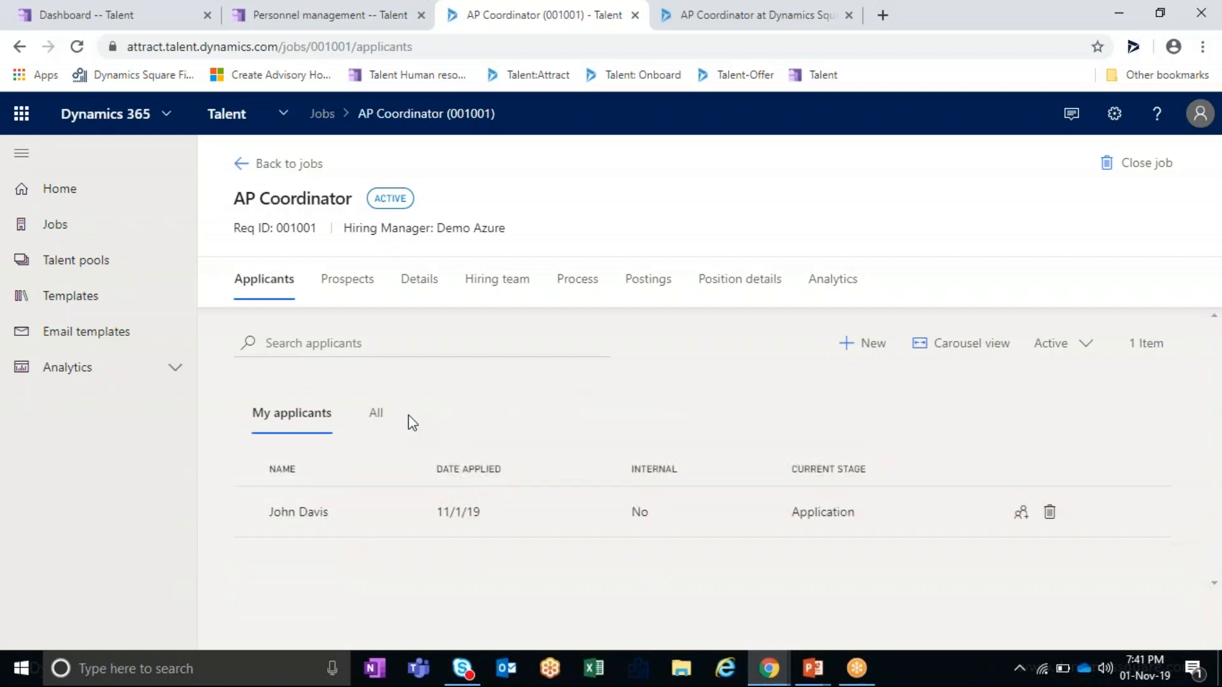
- Open the application and highlight the applicant's name, job, career-site source and 11/1/19 date
click(301, 516)
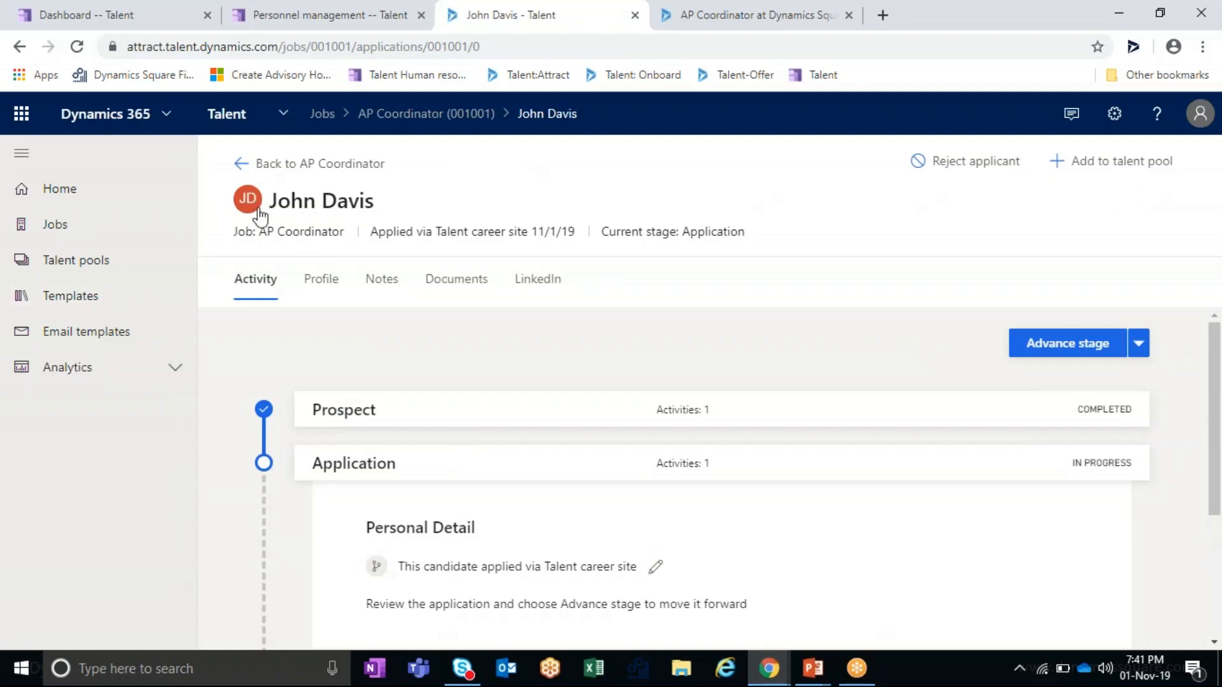
drag(278, 200, 375, 201)
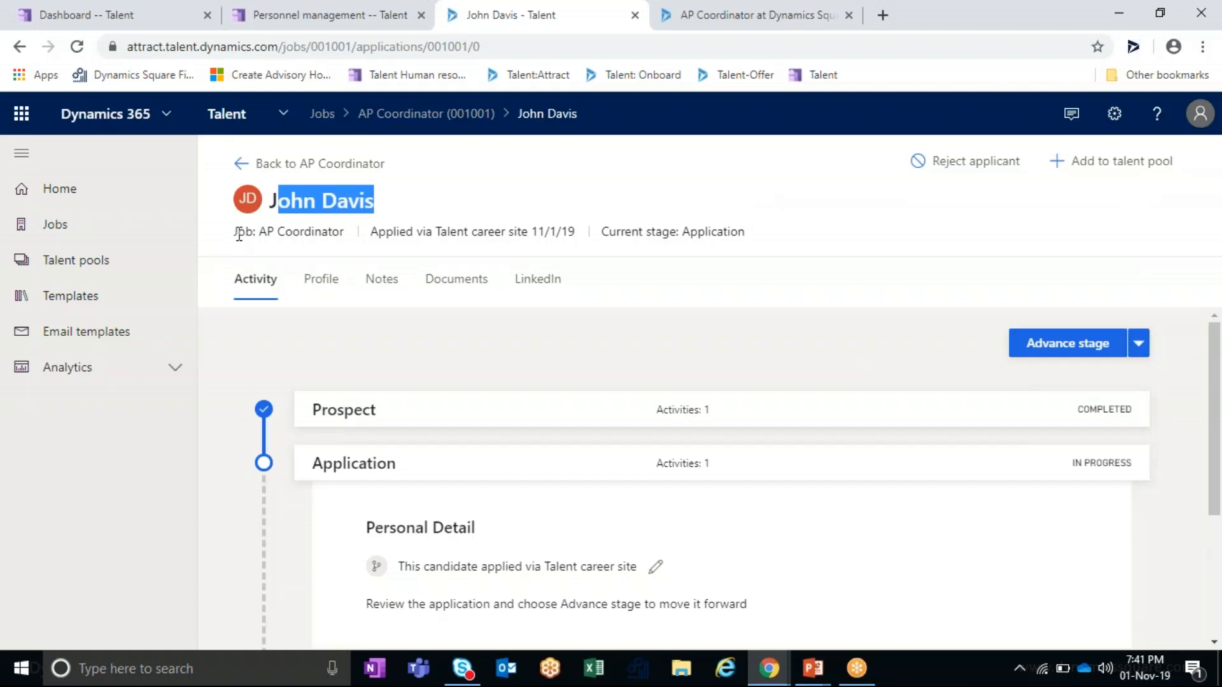
drag(239, 233, 346, 233)
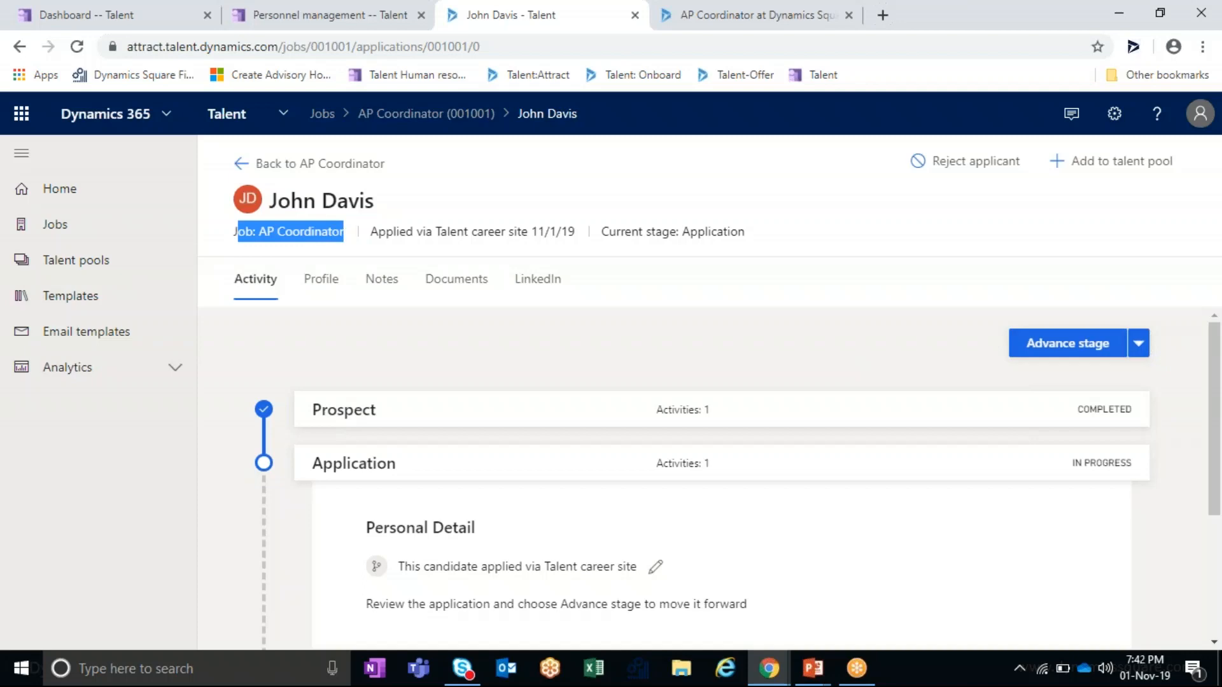
drag(372, 231, 575, 243)
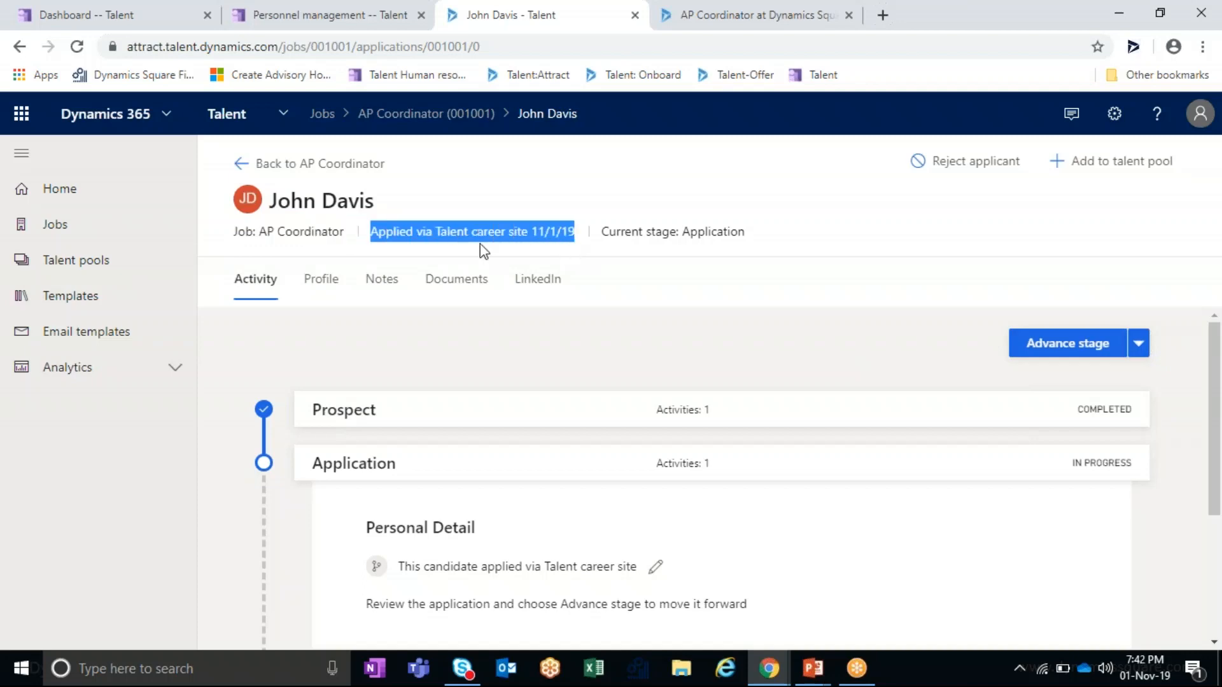
click(391, 248)
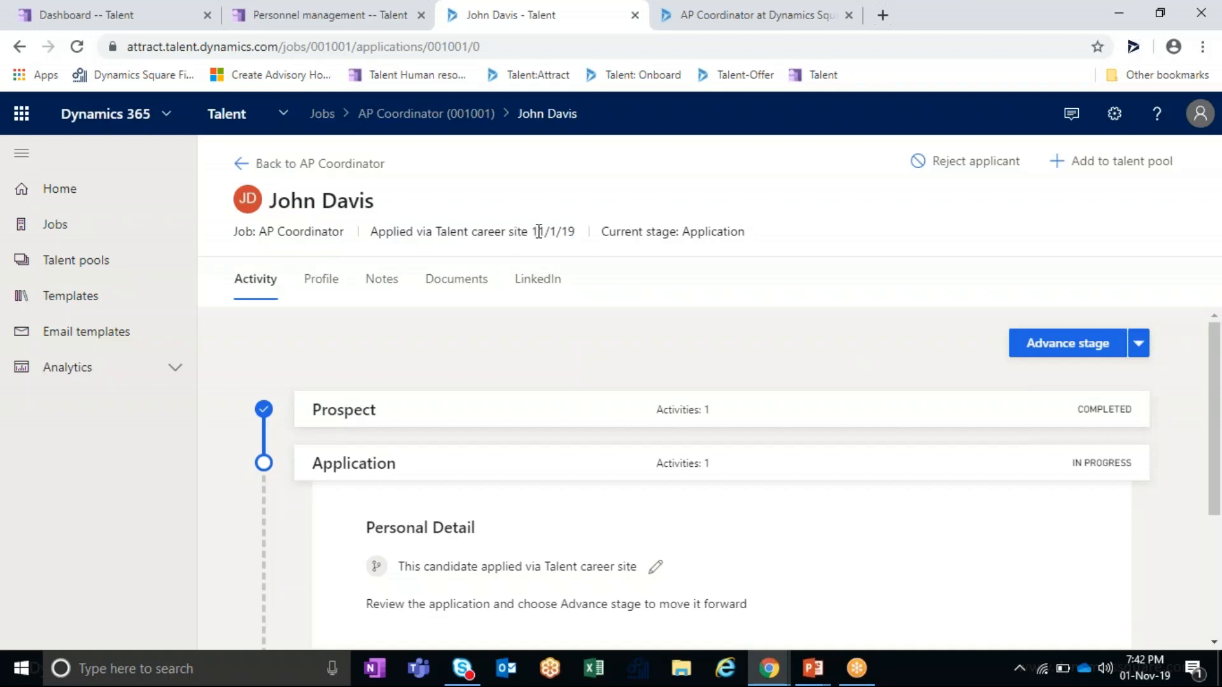
drag(538, 231, 586, 245)
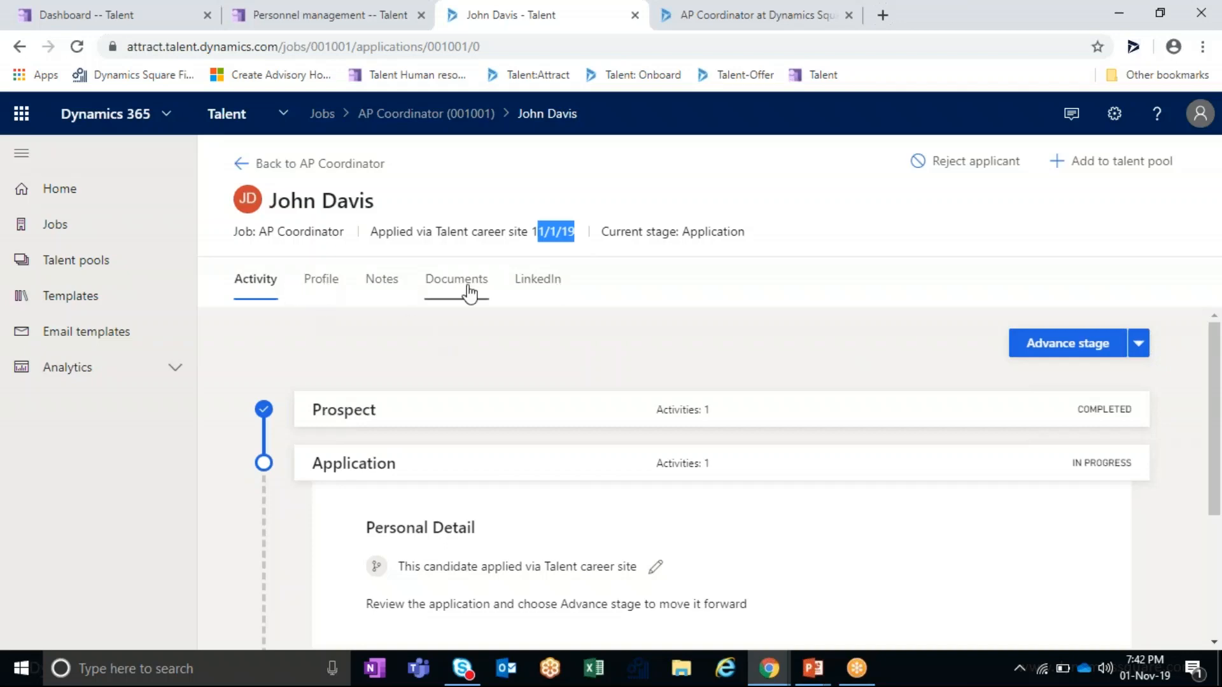
- Check the applicant's profile, documents and LinkedIn sections, then return to the activity timeline
click(334, 290)
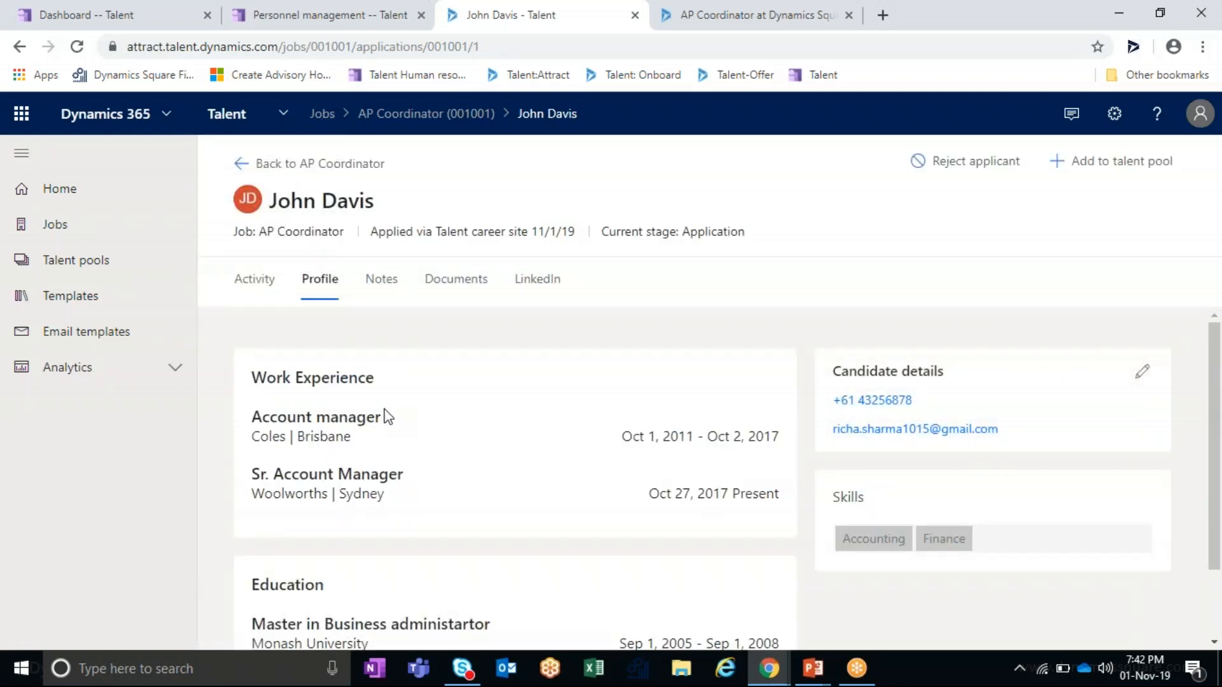
scroll(385, 420, down, 2)
scroll(730, 455, up, 2)
click(449, 280)
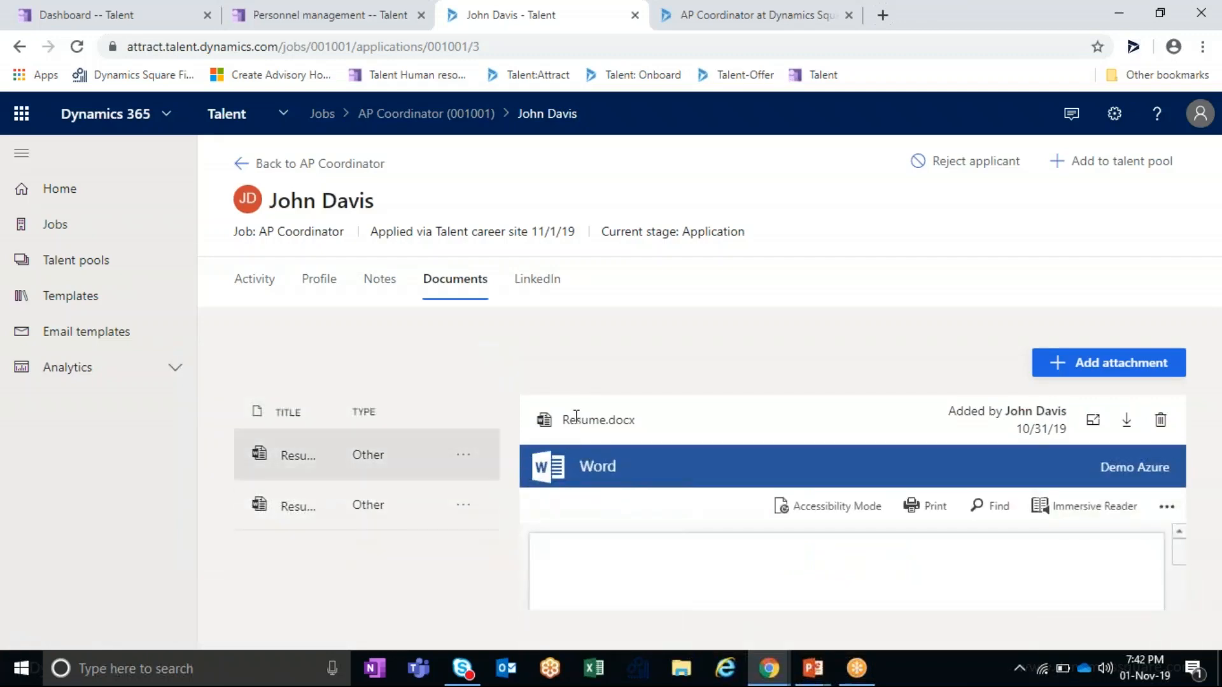
click(539, 280)
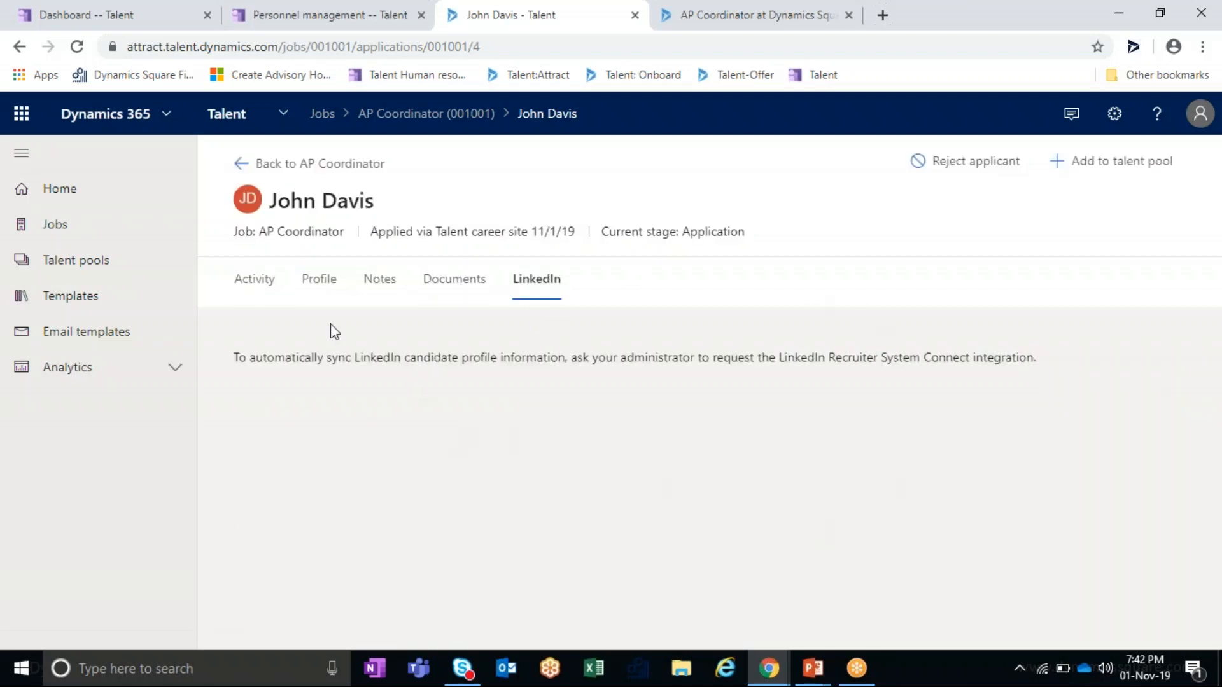
click(263, 291)
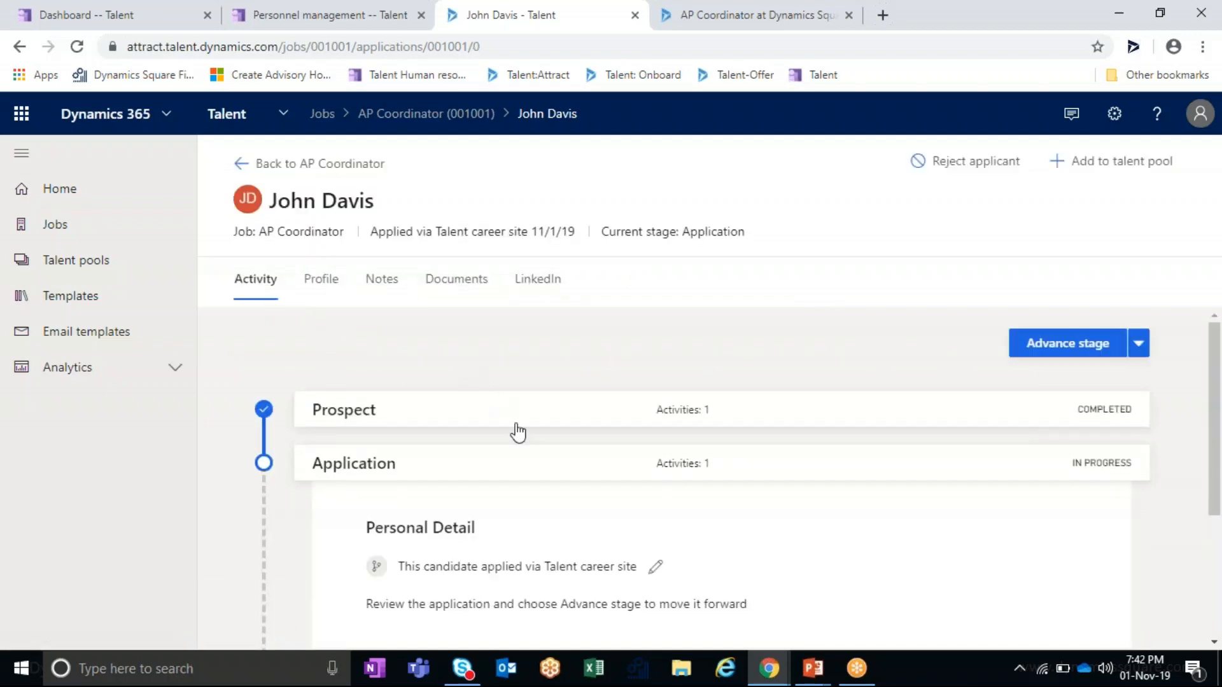
scroll(506, 431, down, 3)
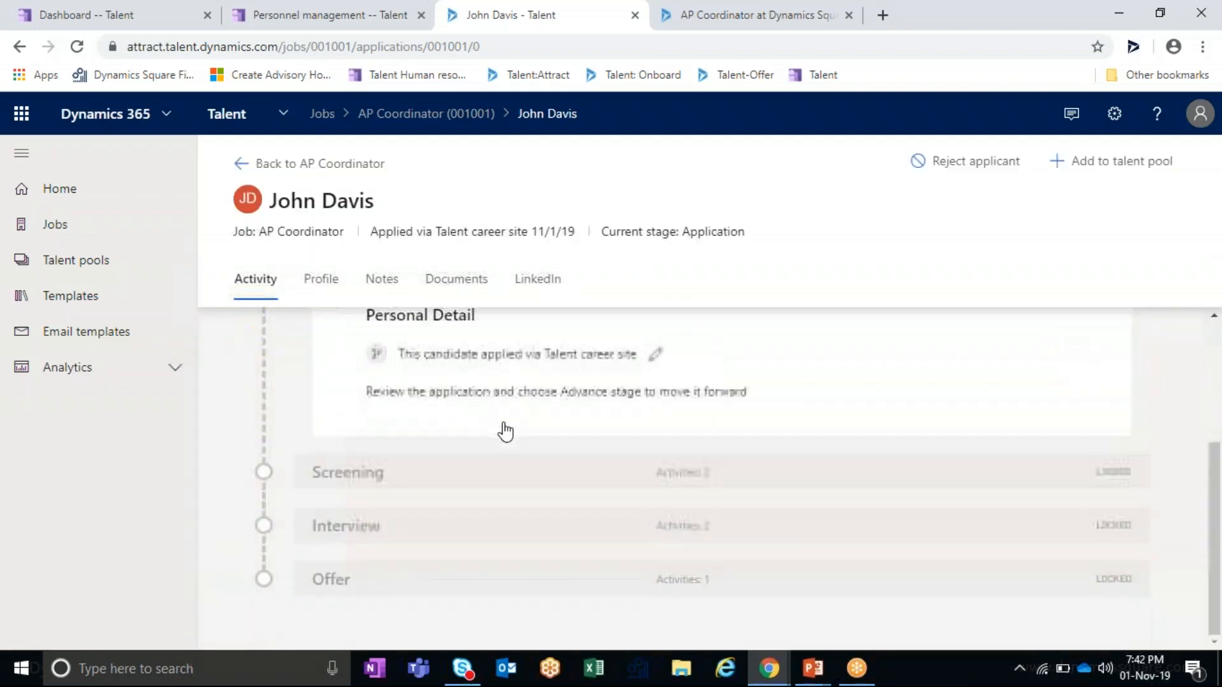
scroll(504, 563, up, 3)
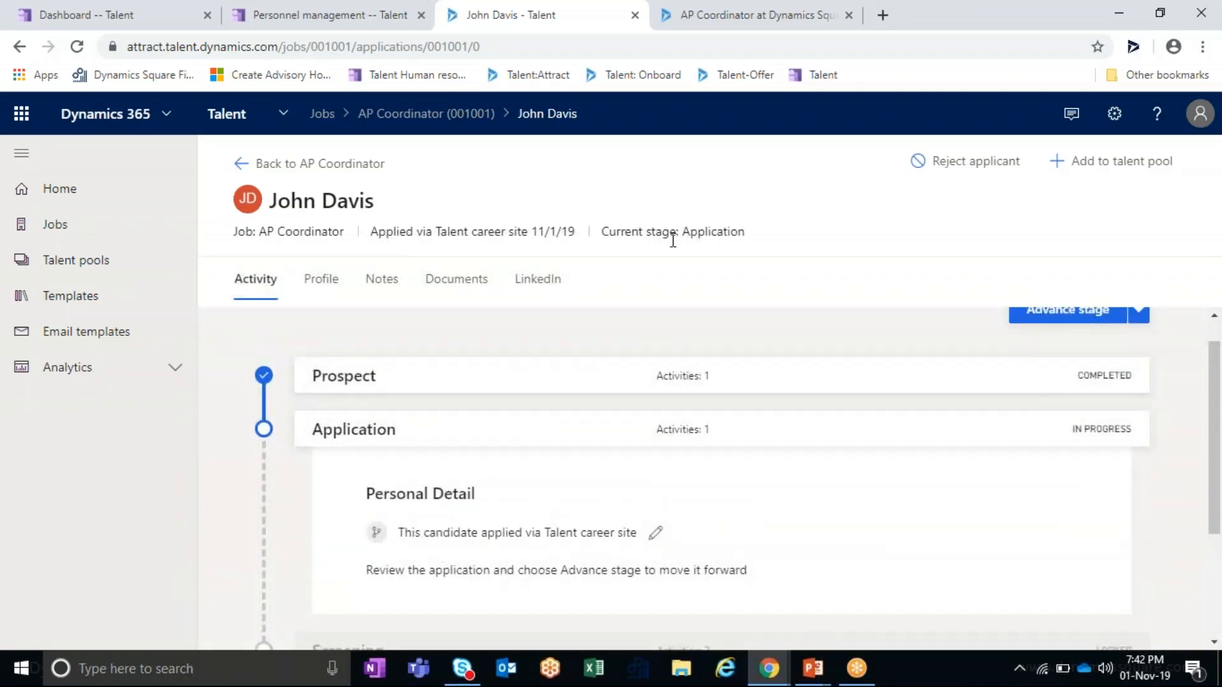
double_click(313, 381)
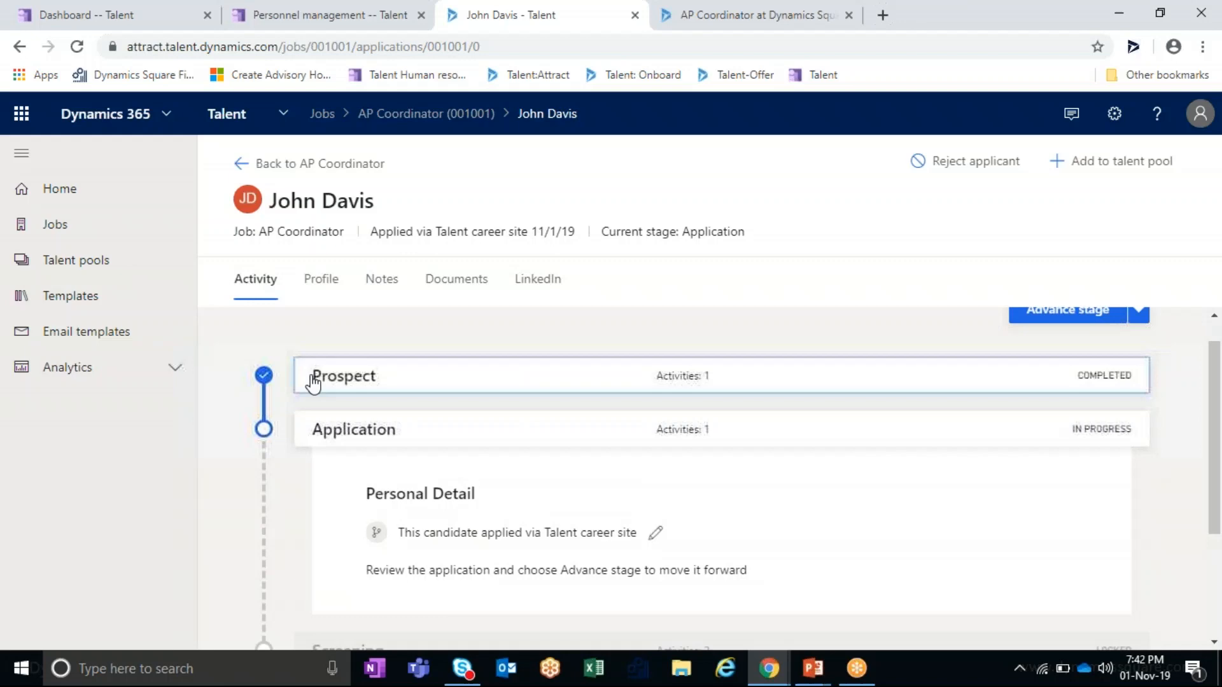
click(396, 382)
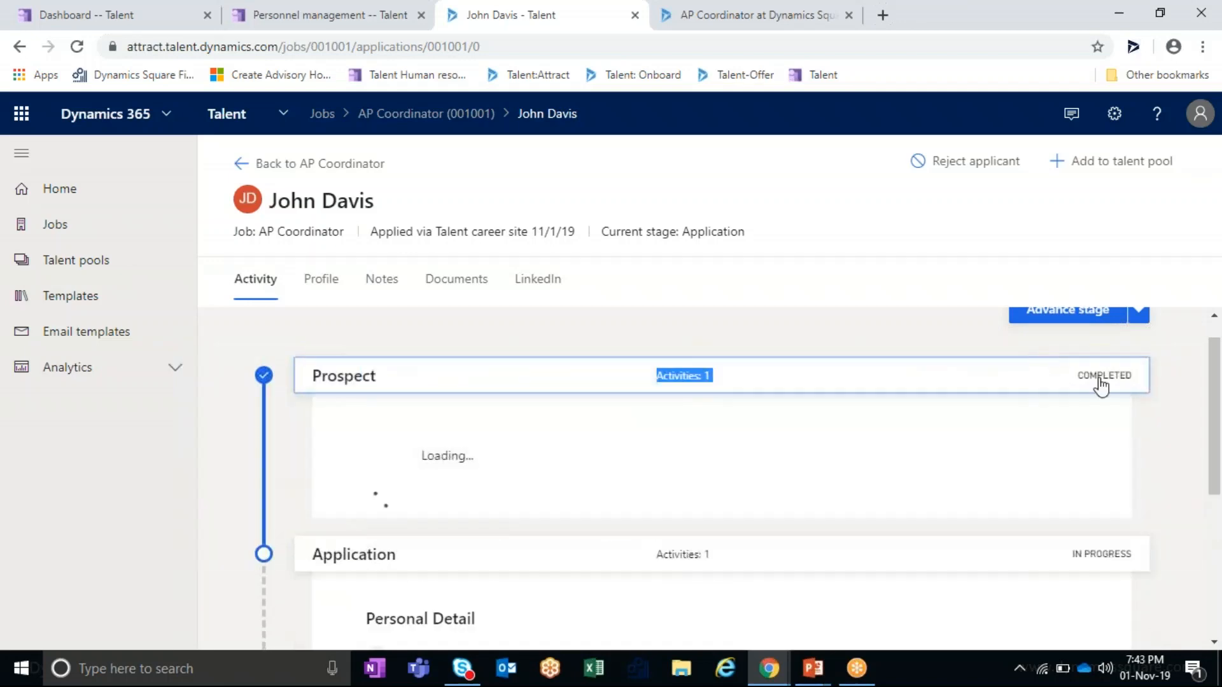
click(1032, 378)
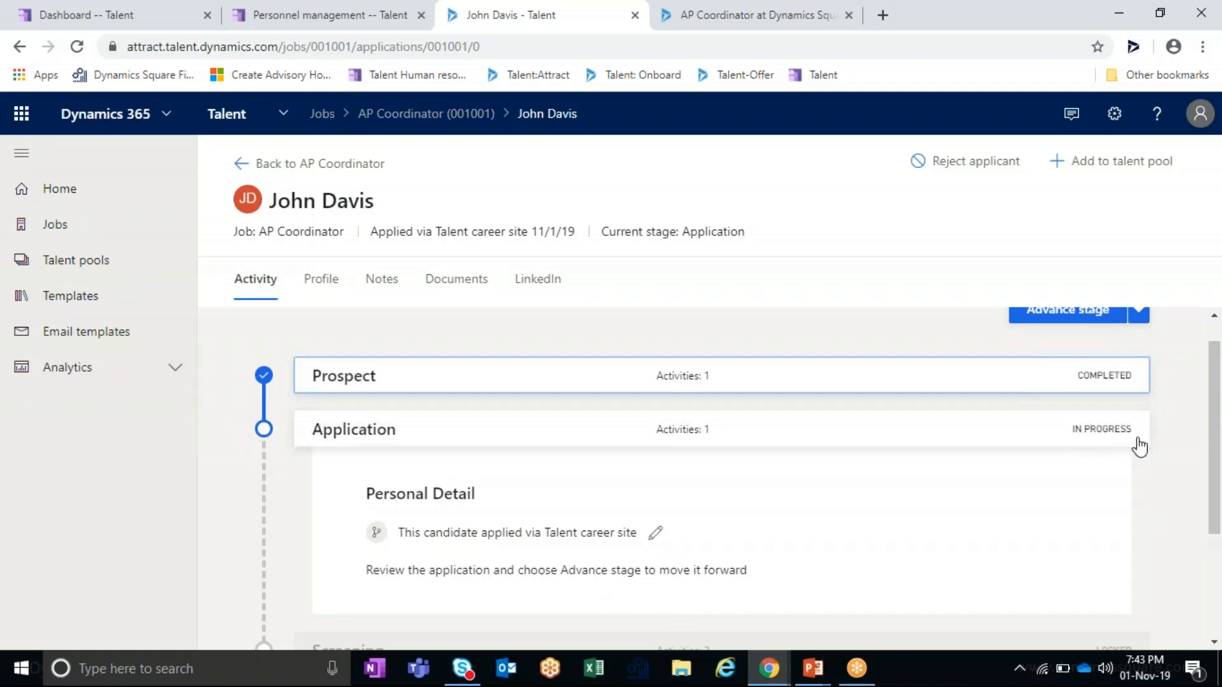
scroll(1132, 453, down, 3)
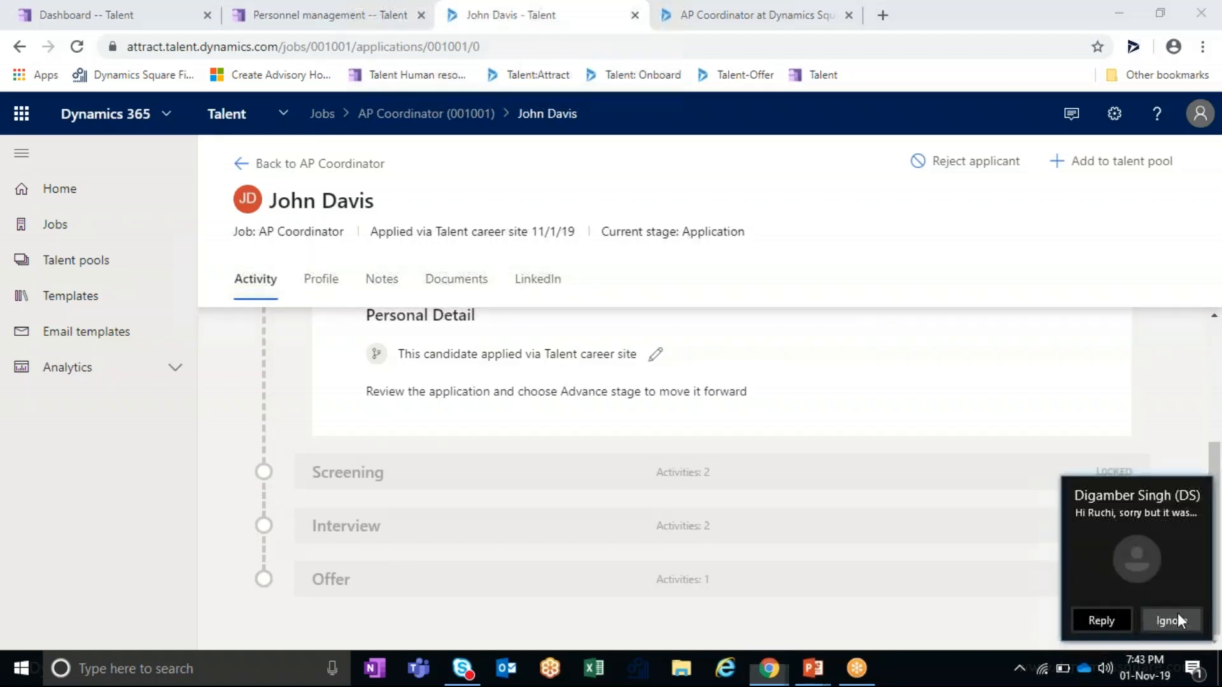
click(1177, 616)
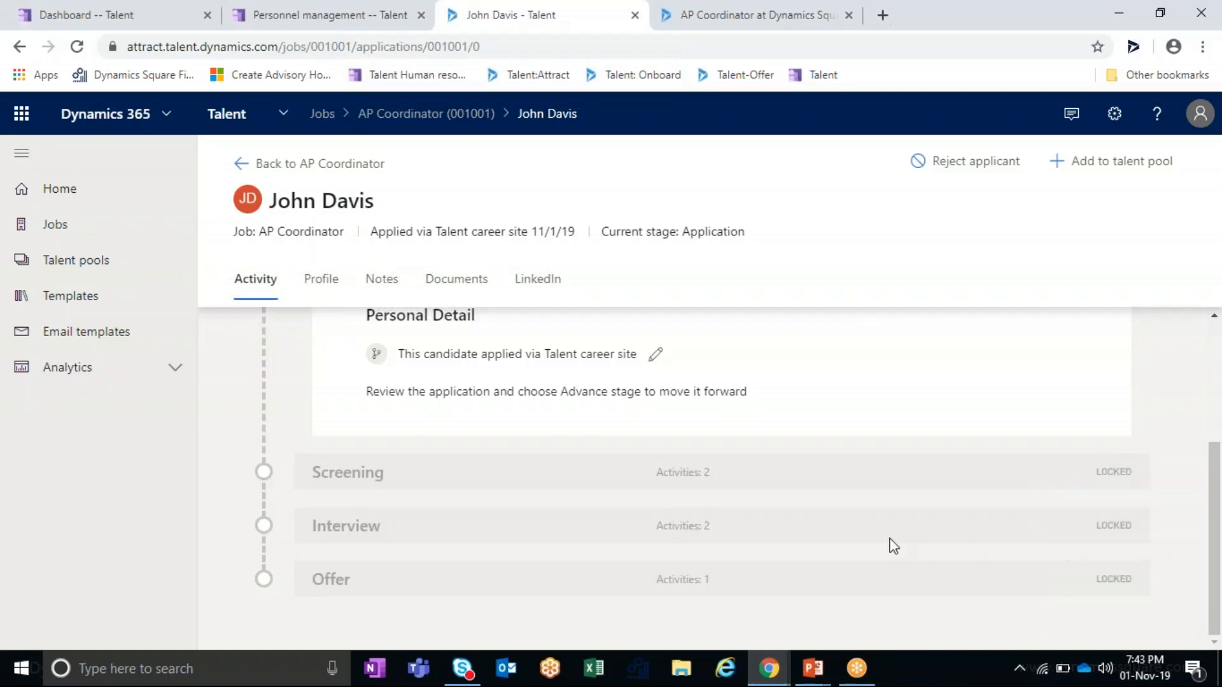
scroll(889, 546, up, 2)
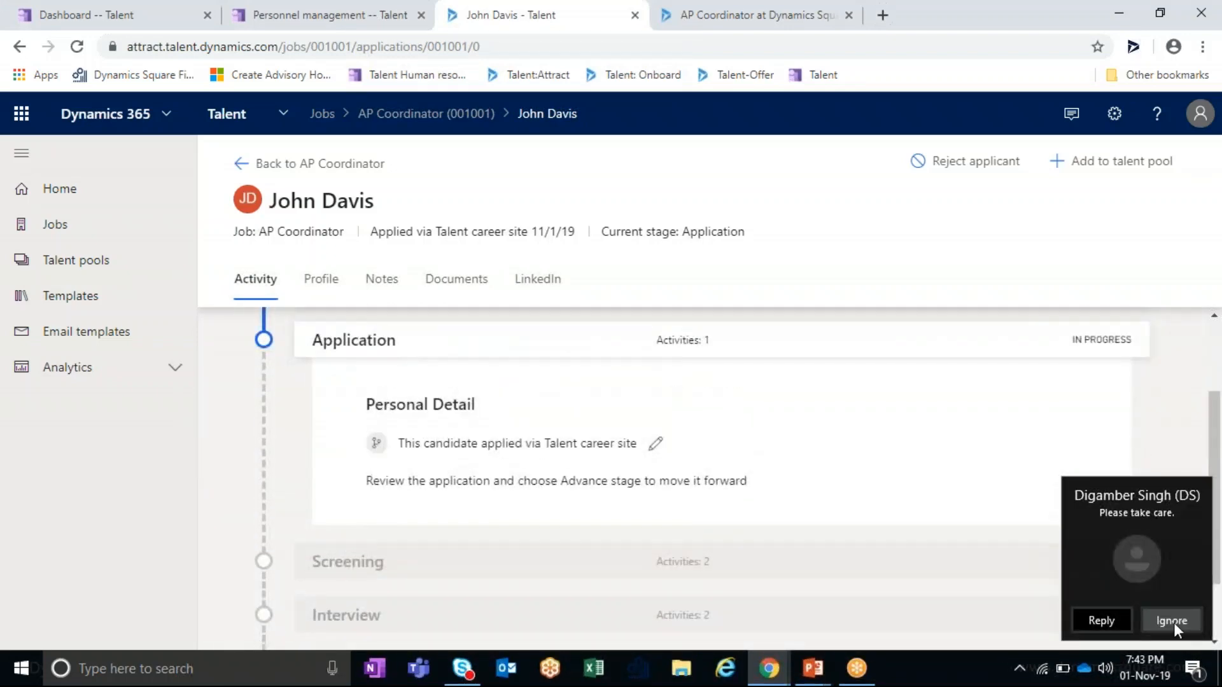
click(1173, 621)
scroll(316, 433, up, 2)
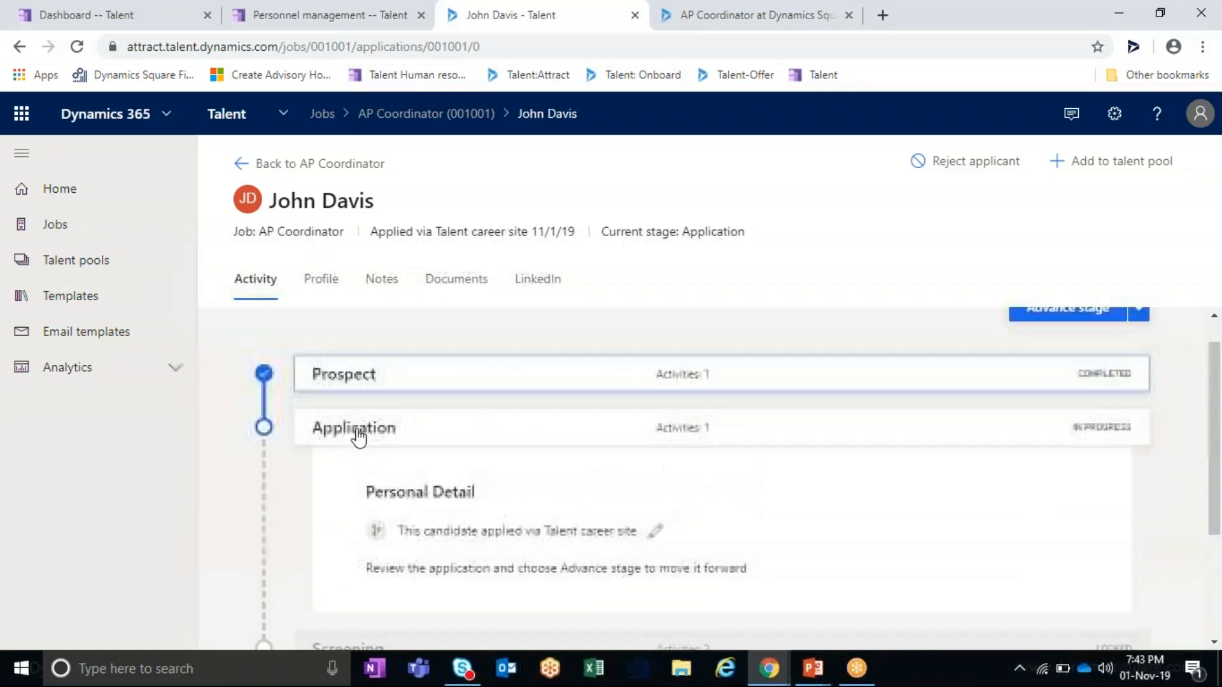
- Advance the application through Screening to Offer and bring the Prepare offer card into view
click(1092, 318)
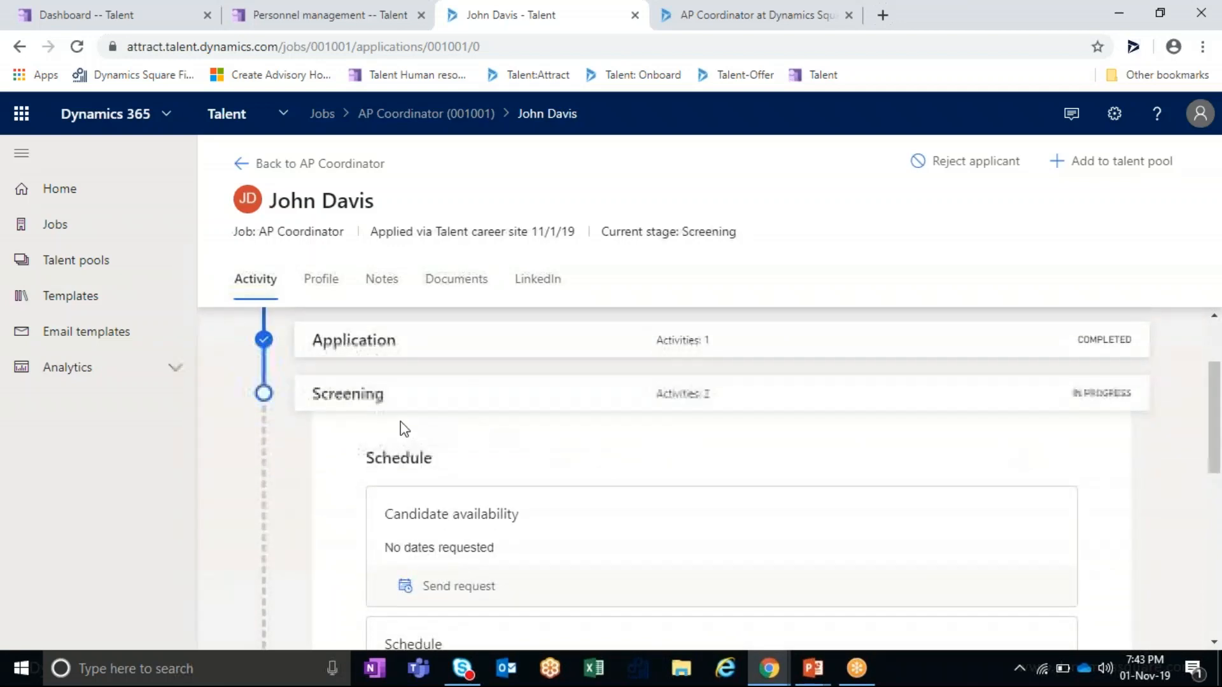
scroll(482, 431, down, 1)
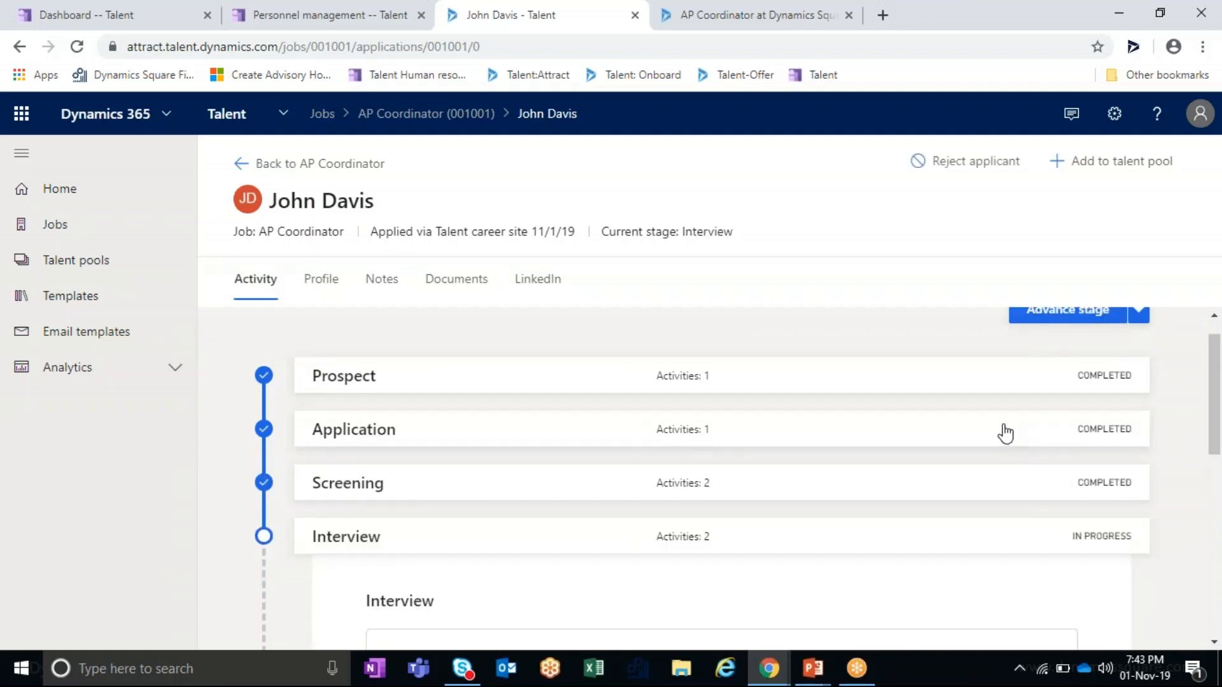
click(1086, 323)
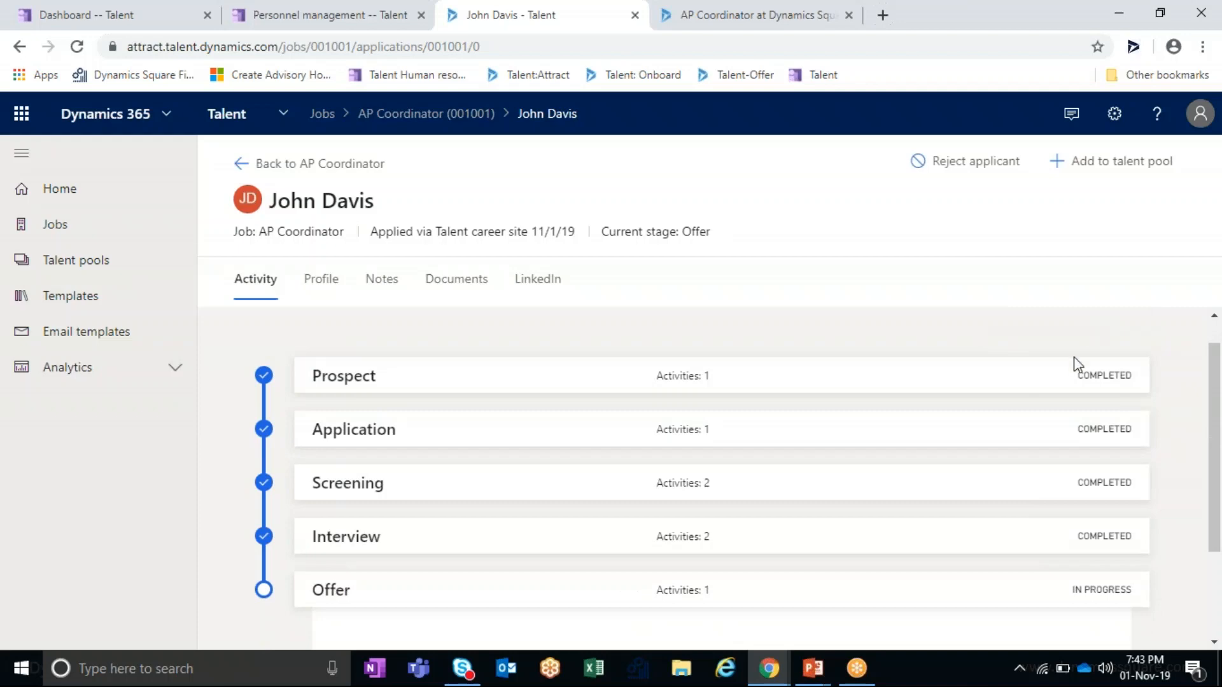
scroll(1074, 356, down, 4)
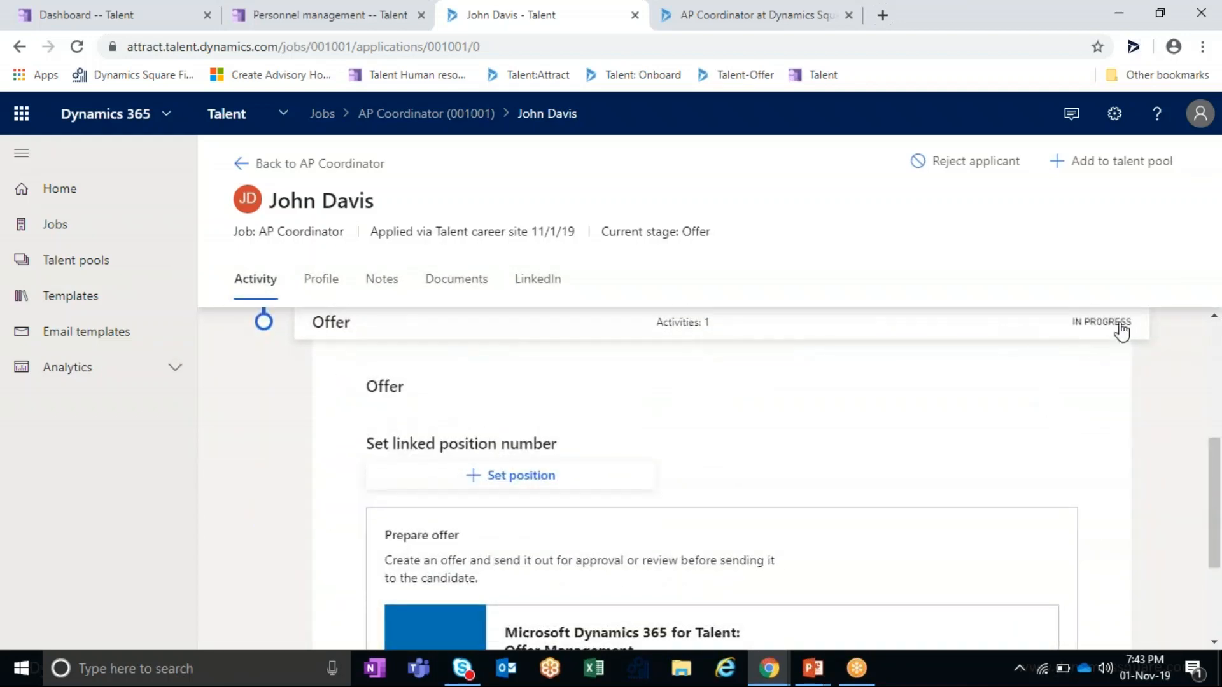
scroll(611, 470, down, 1)
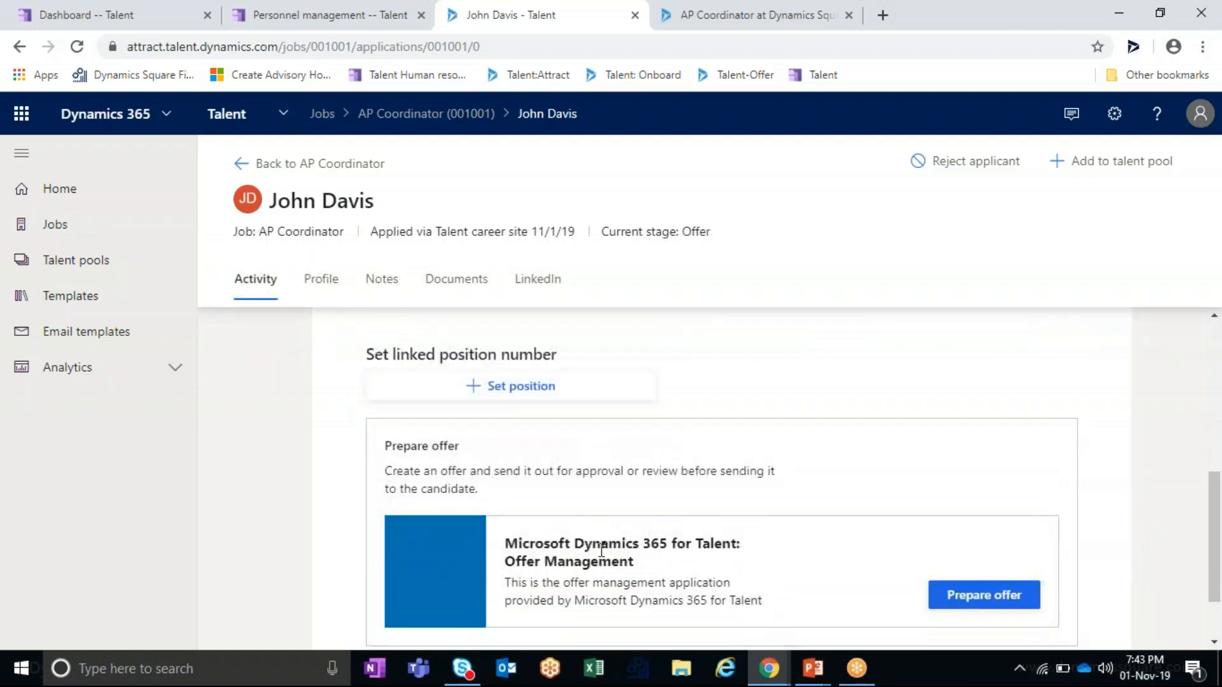
- Start preparing the candidate's offer after closing the stray AP Coordinator job posting tab
click(968, 605)
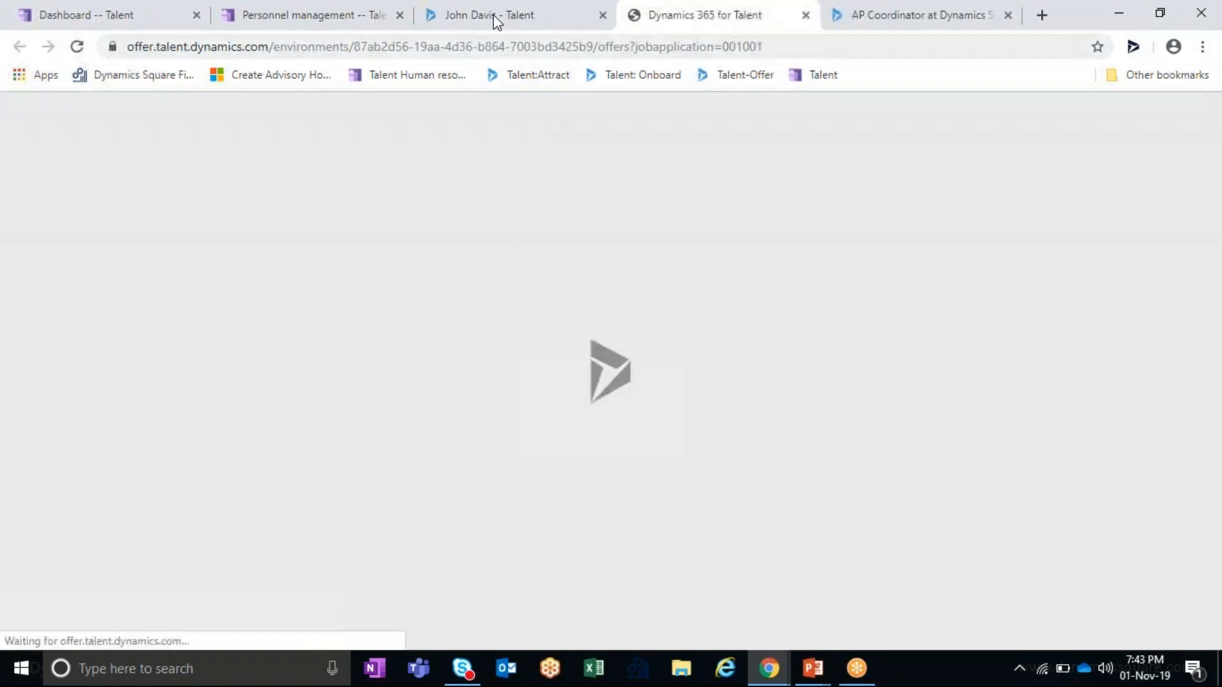
click(497, 16)
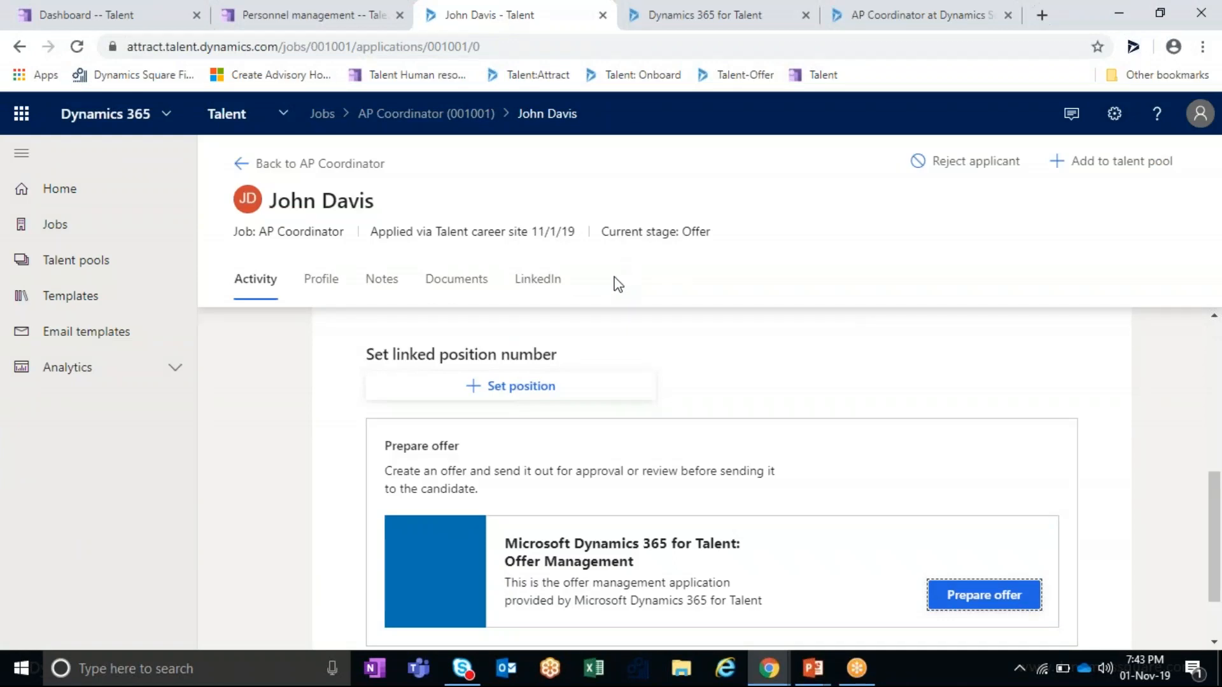
click(1006, 16)
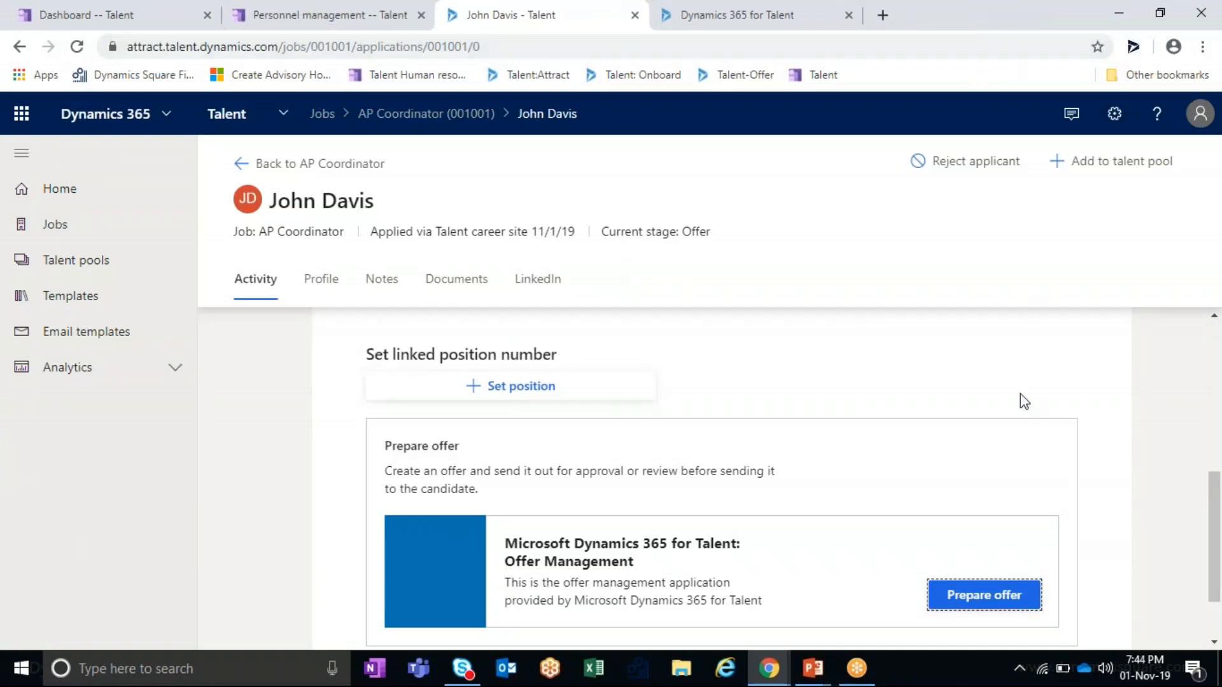
click(772, 13)
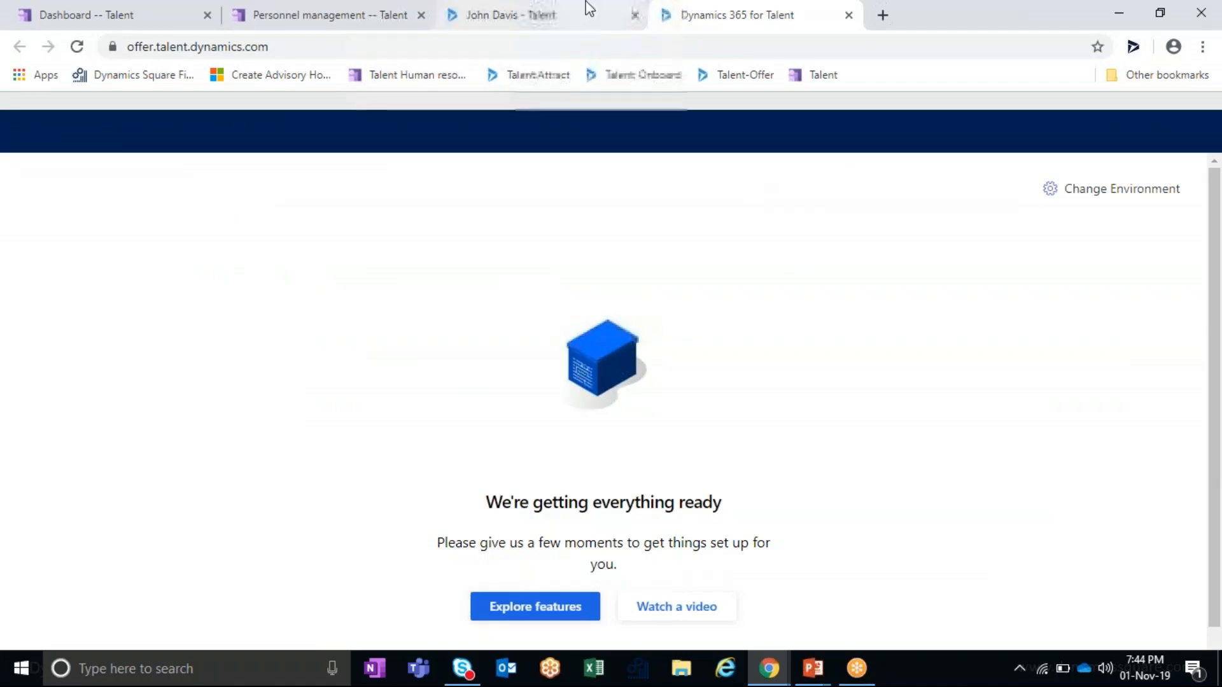
click(570, 11)
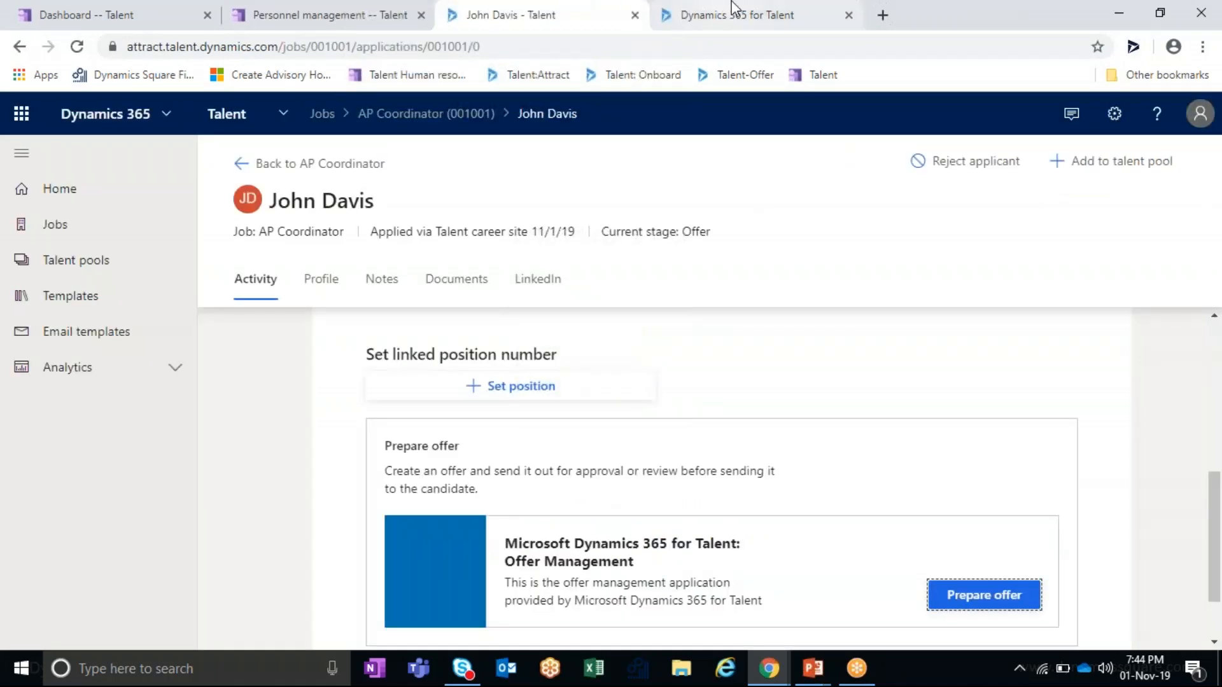
scroll(717, 374, up, 3)
click(789, 9)
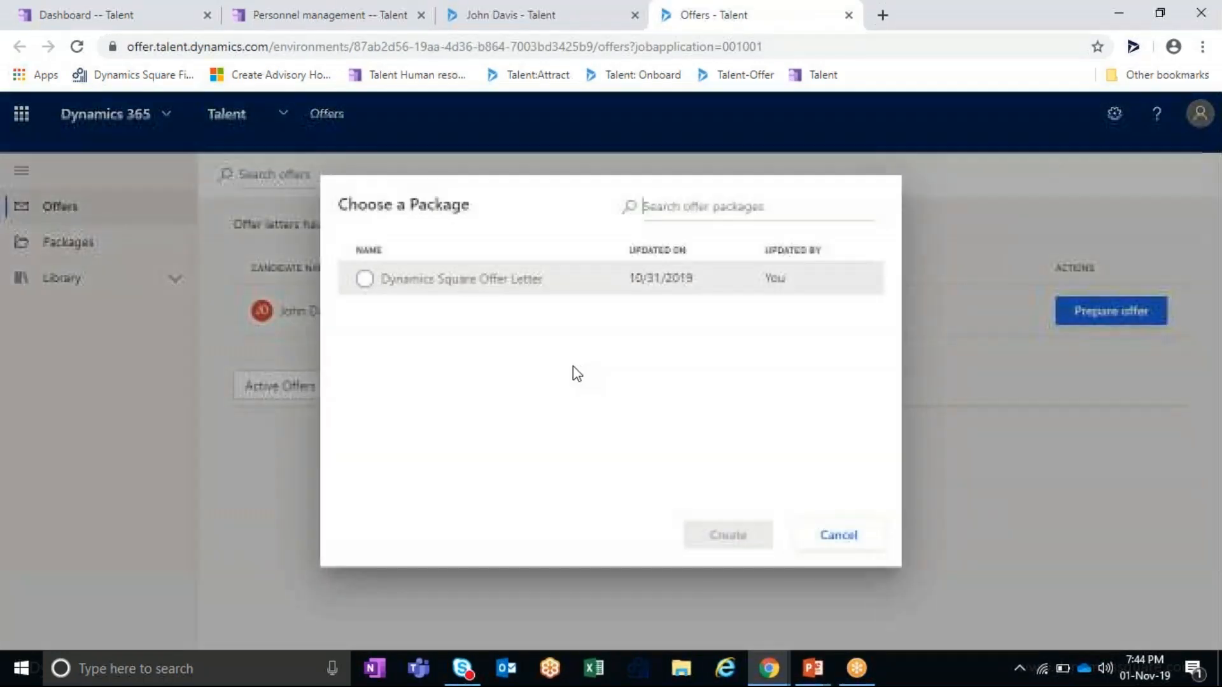
- Create a draft offer package from the Dynamics Square Offer Letter
click(365, 280)
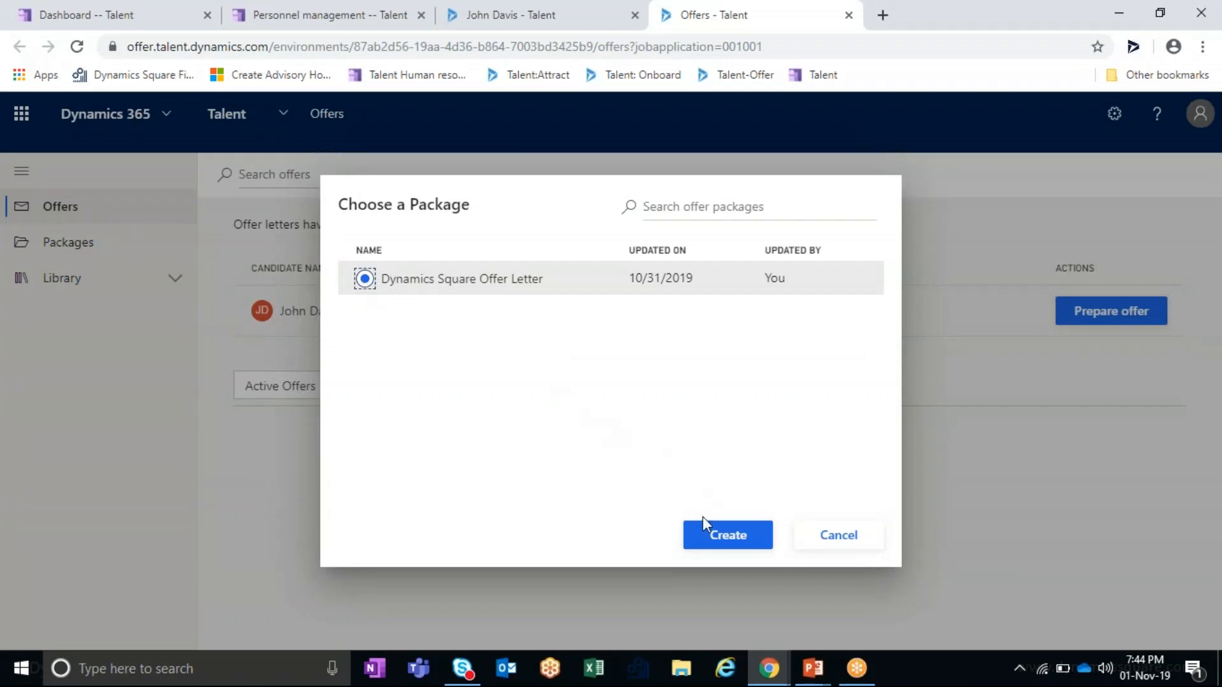
click(719, 544)
click(729, 545)
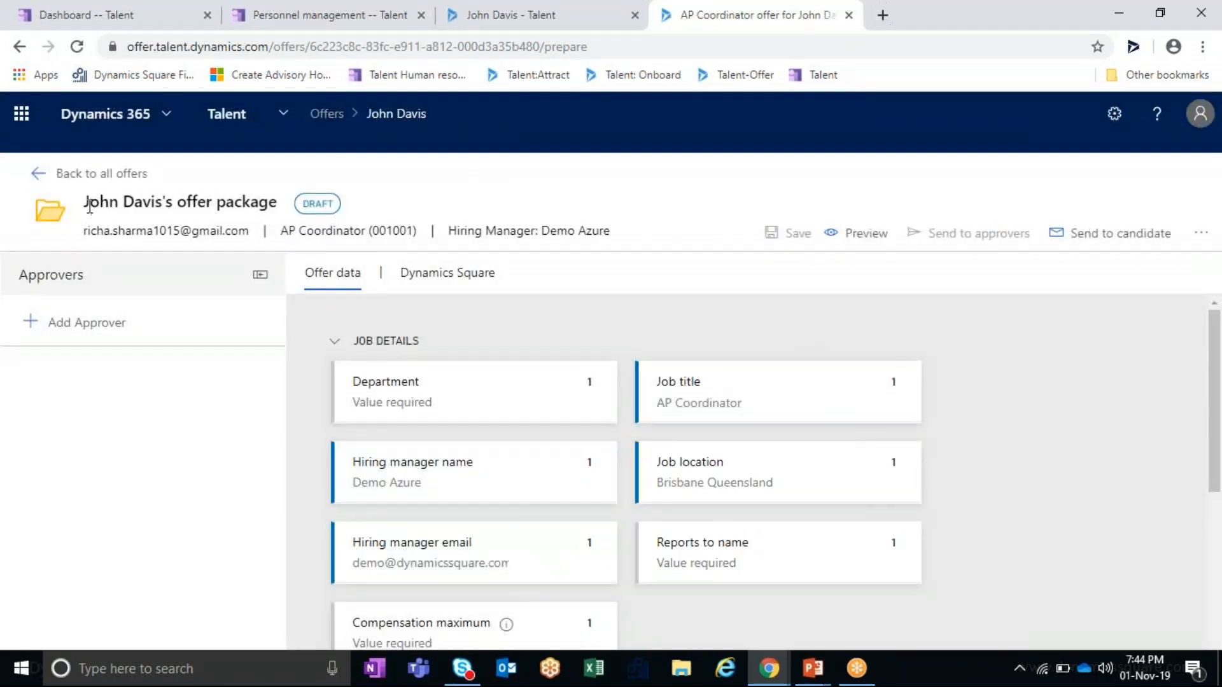
- Review the package's Job Details and Candidate Details sections, then open the Dynamics Square letter
drag(89, 205, 176, 215)
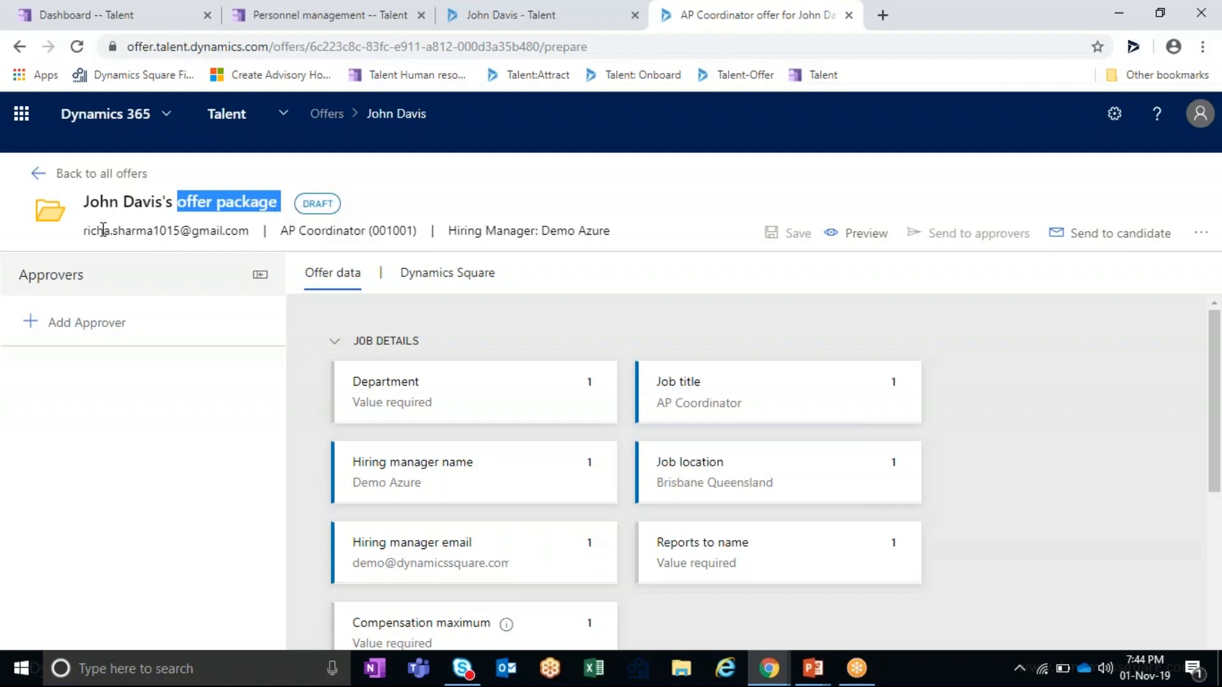
drag(85, 233, 590, 246)
click(257, 235)
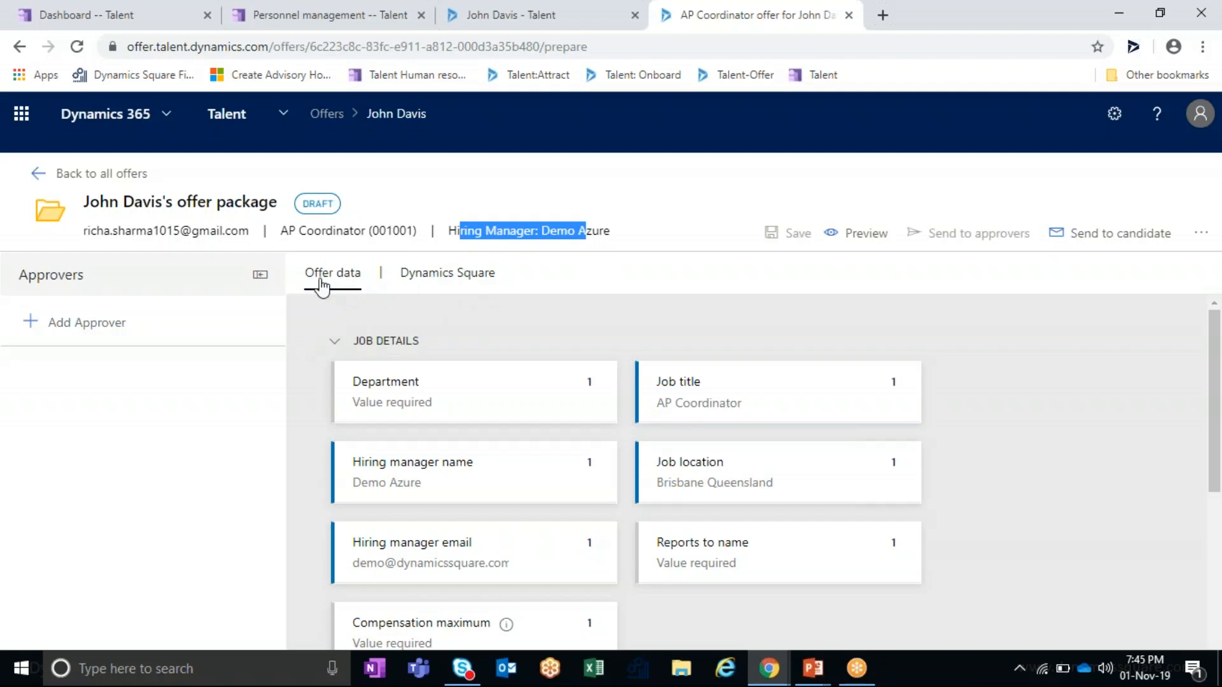
click(336, 344)
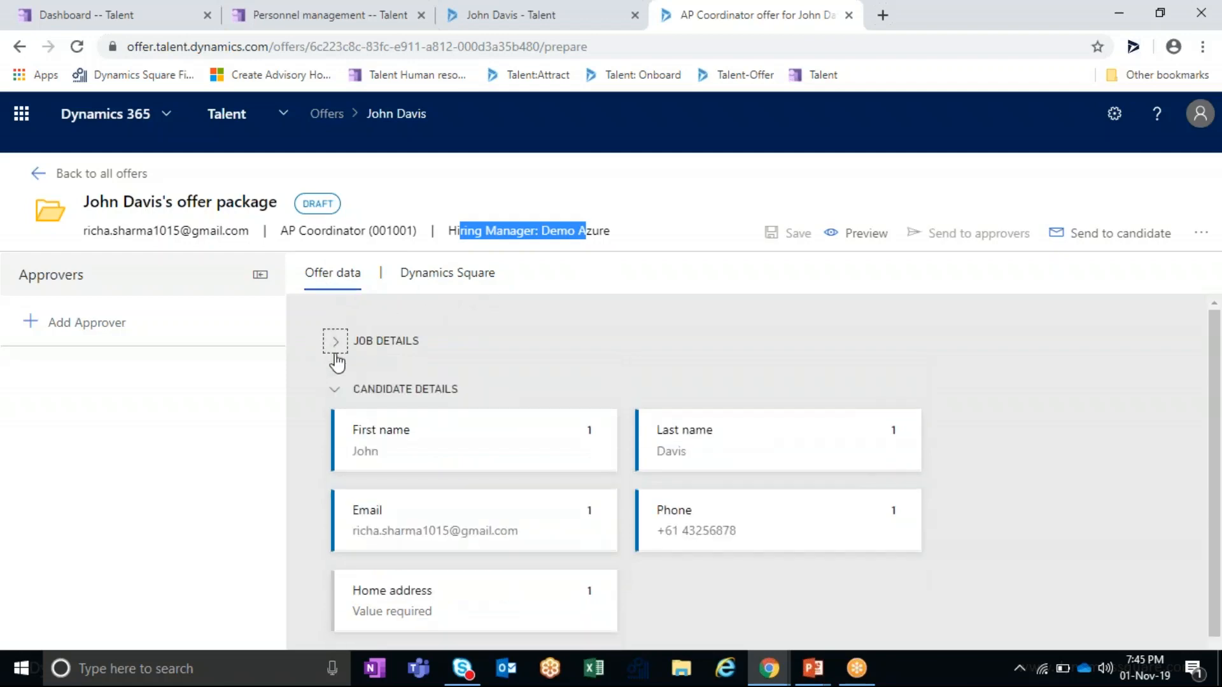
click(336, 391)
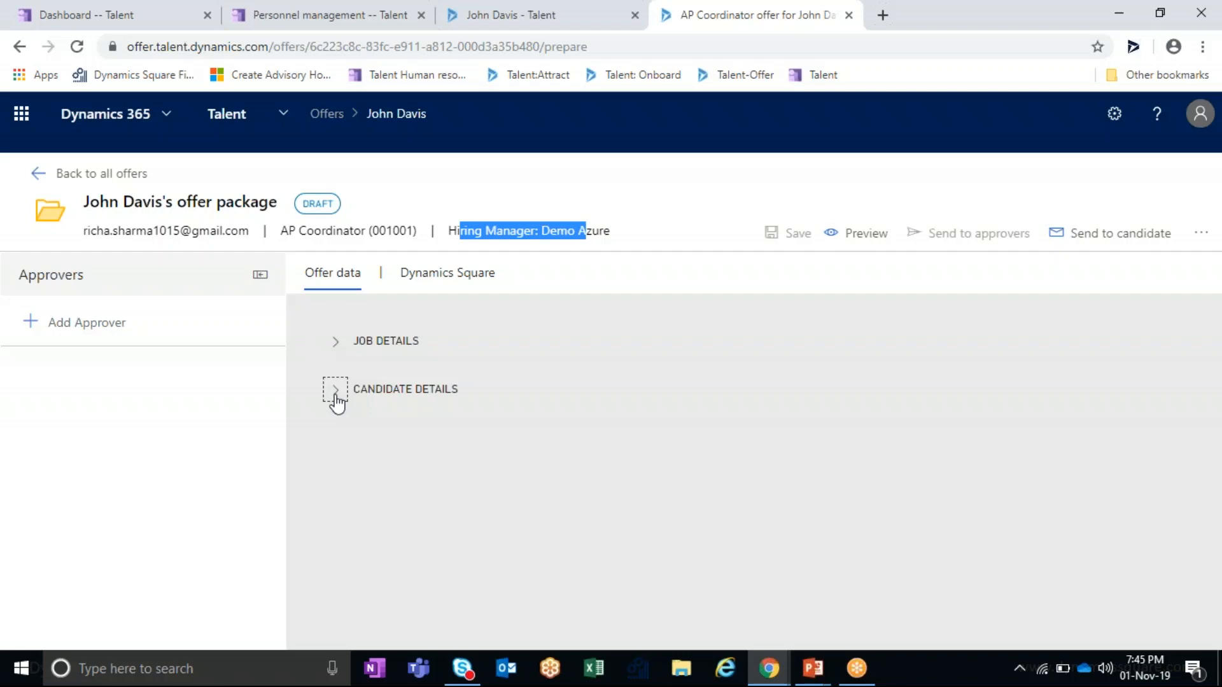
click(337, 347)
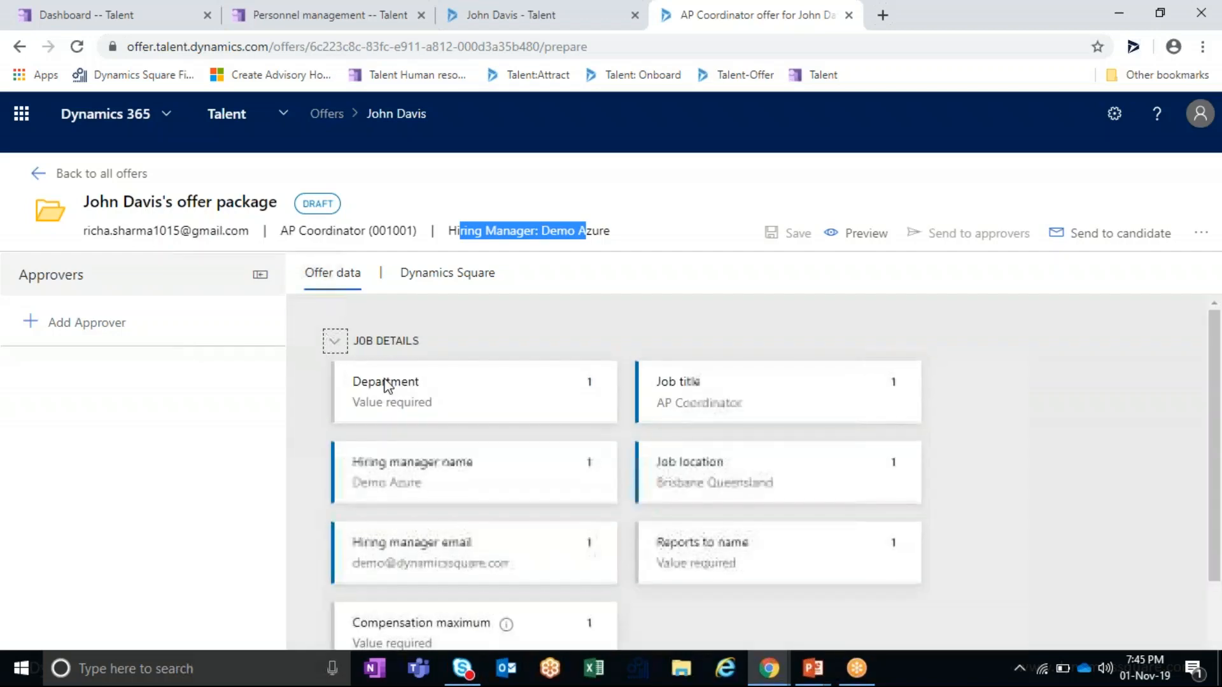
scroll(470, 484, down, 2)
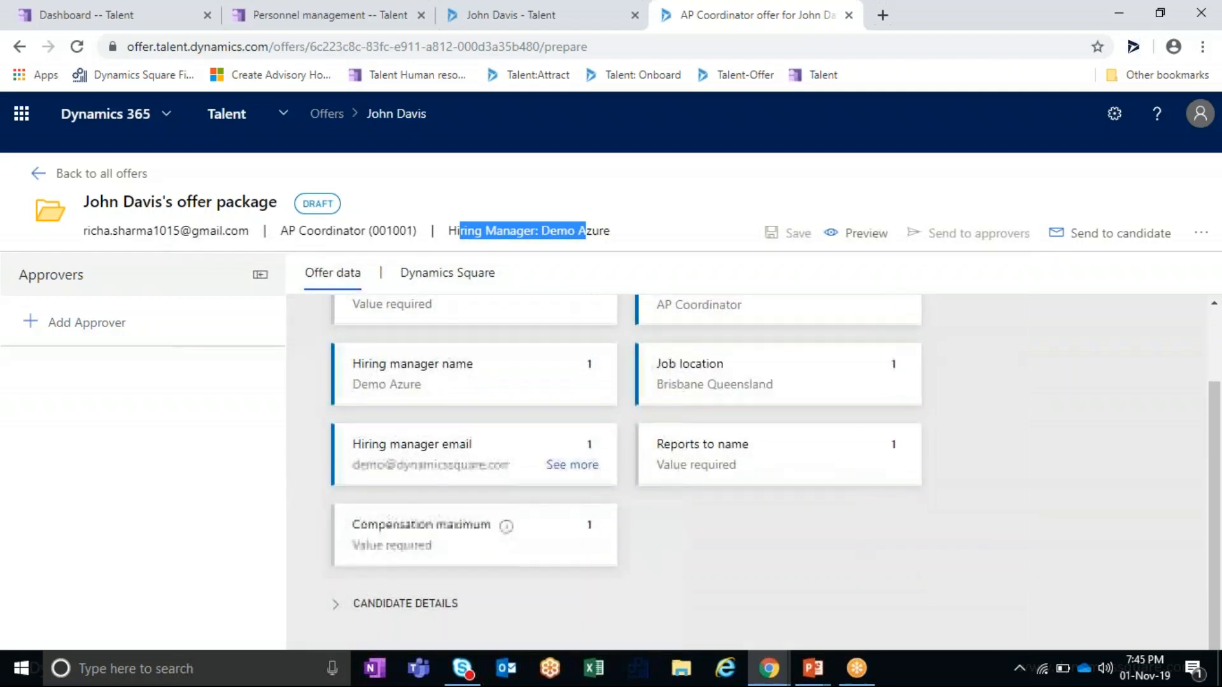
scroll(717, 463, up, 2)
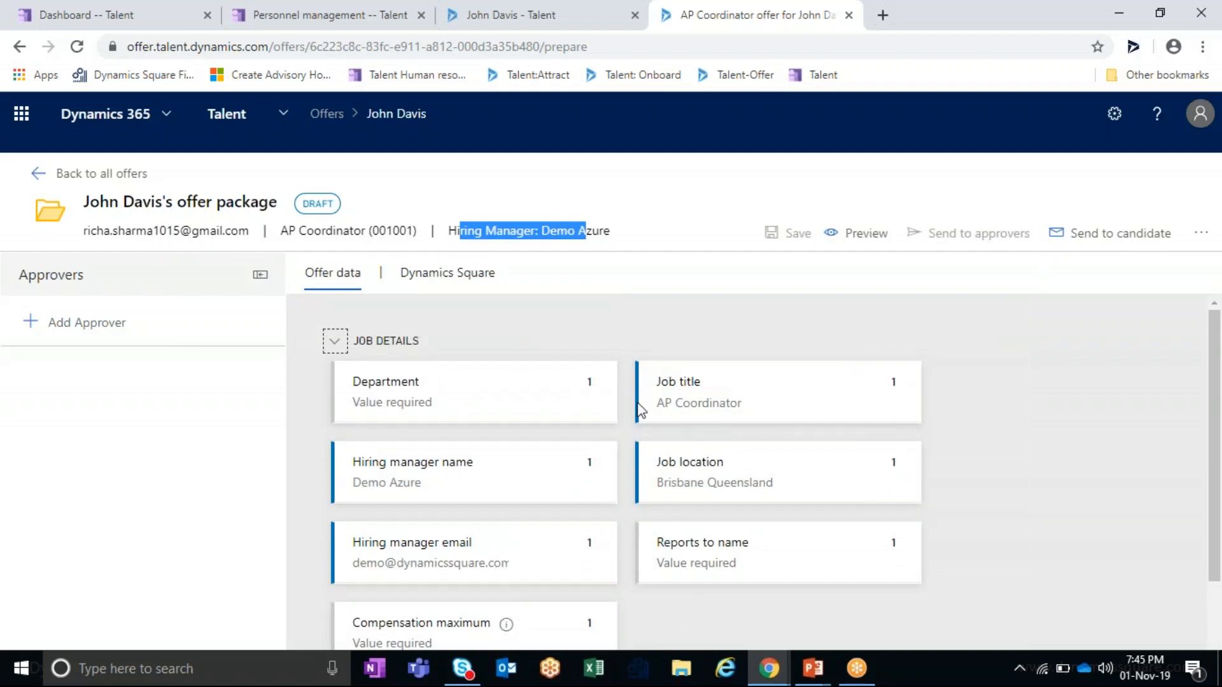
click(333, 342)
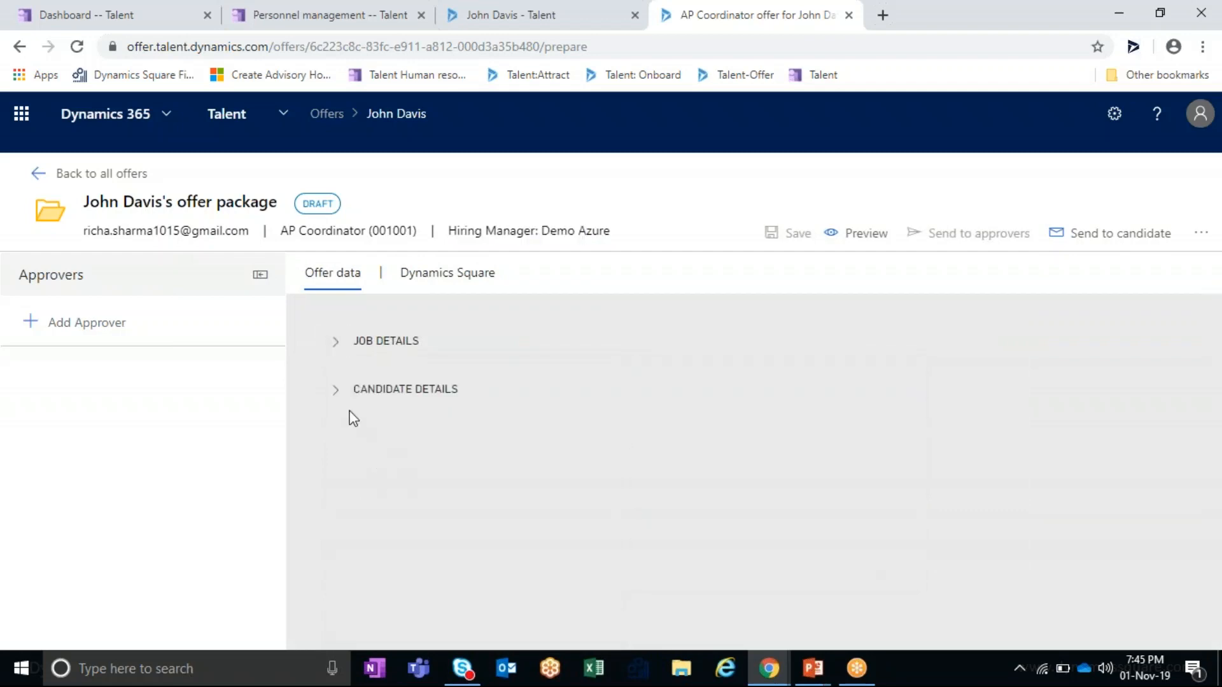
click(334, 391)
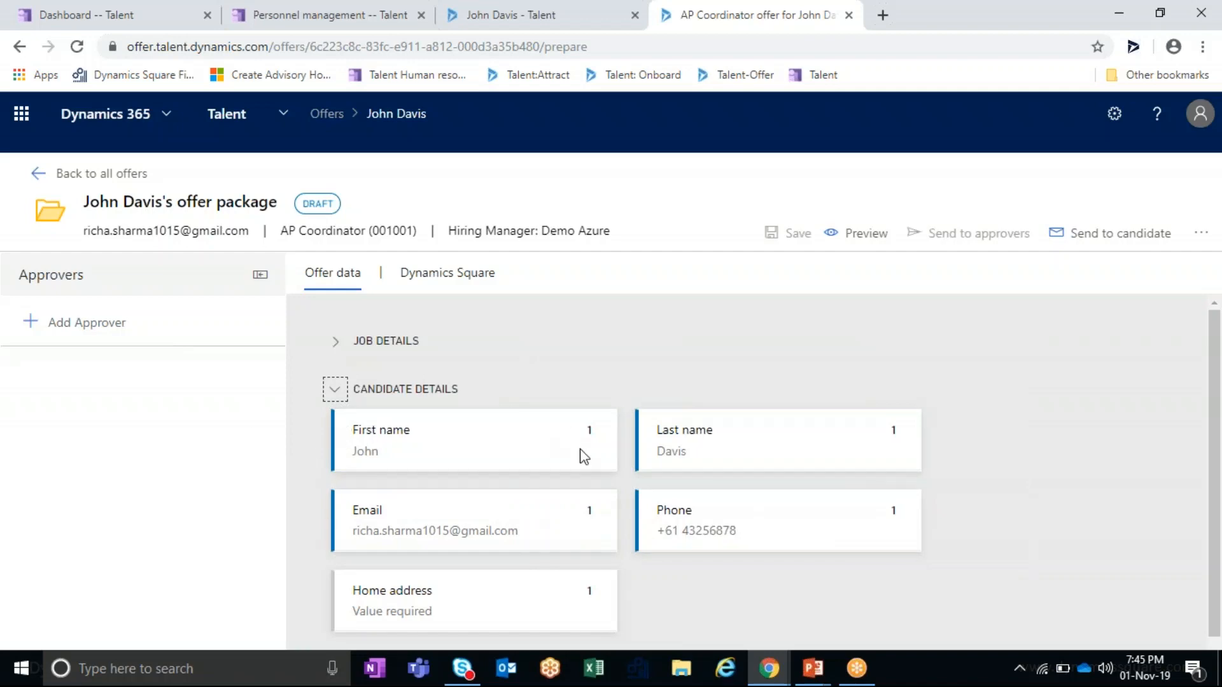
click(474, 280)
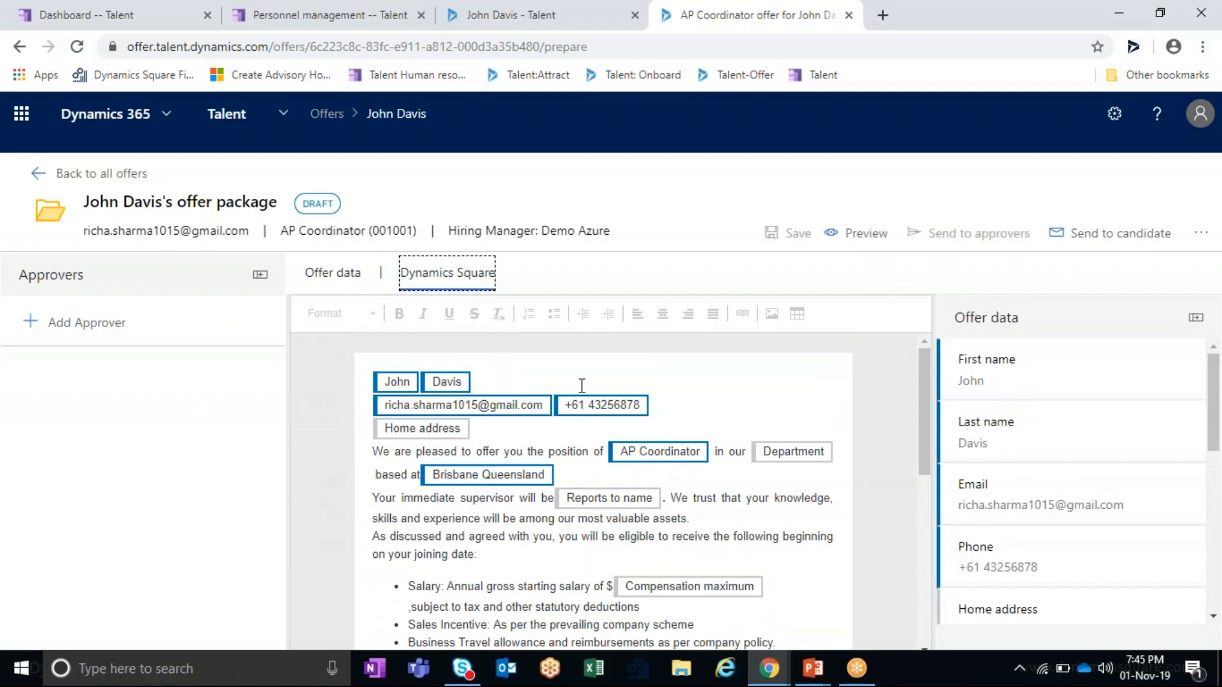
- Preview the offer in candidate view down to the signature block, then return to the draft package
scroll(782, 431, down, 10)
scroll(436, 523, up, 10)
scroll(636, 541, down, 3)
click(674, 511)
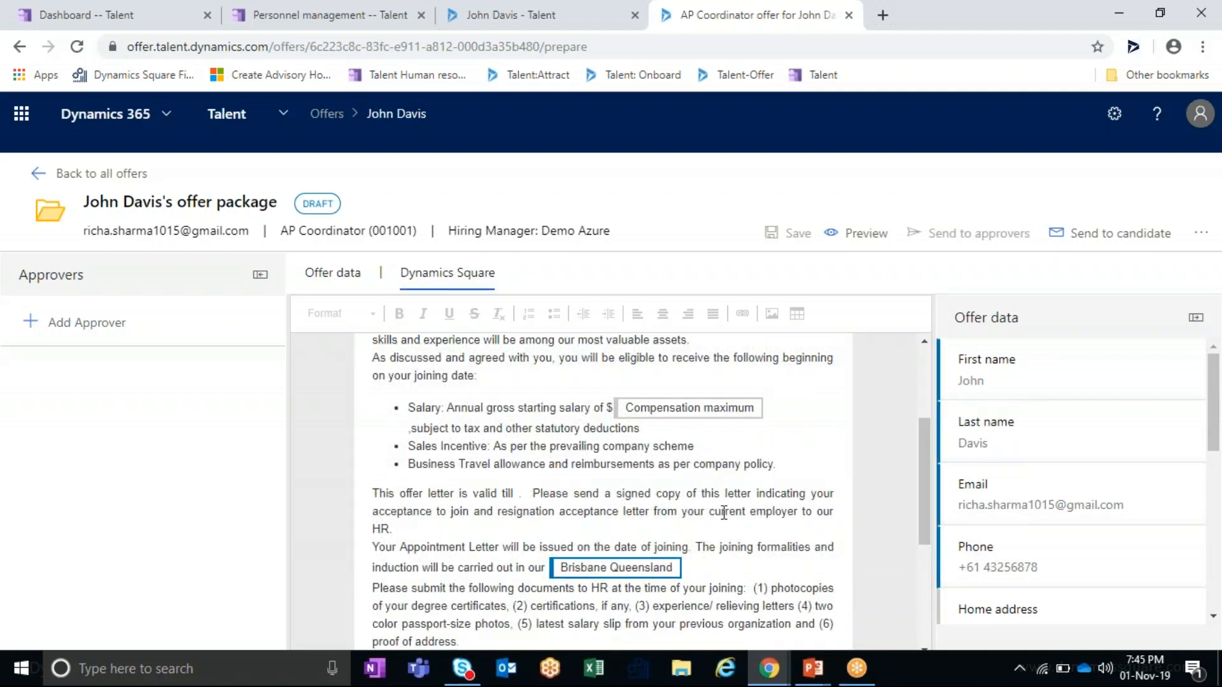
click(867, 233)
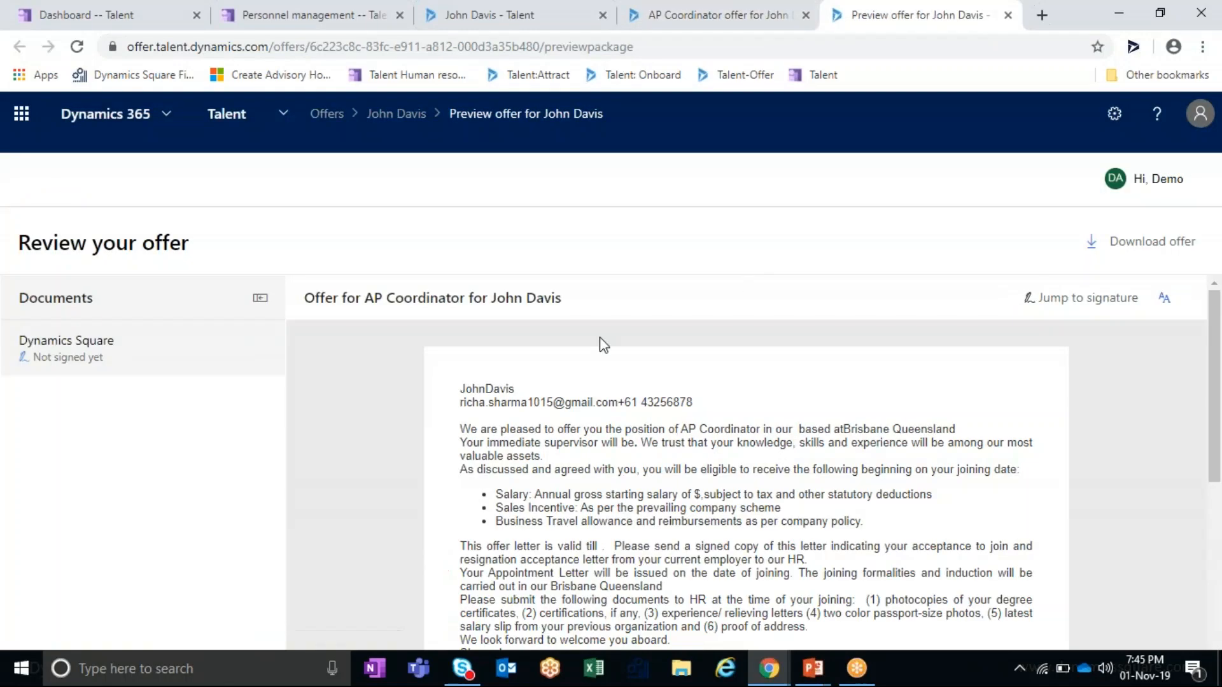
scroll(600, 341, down, 10)
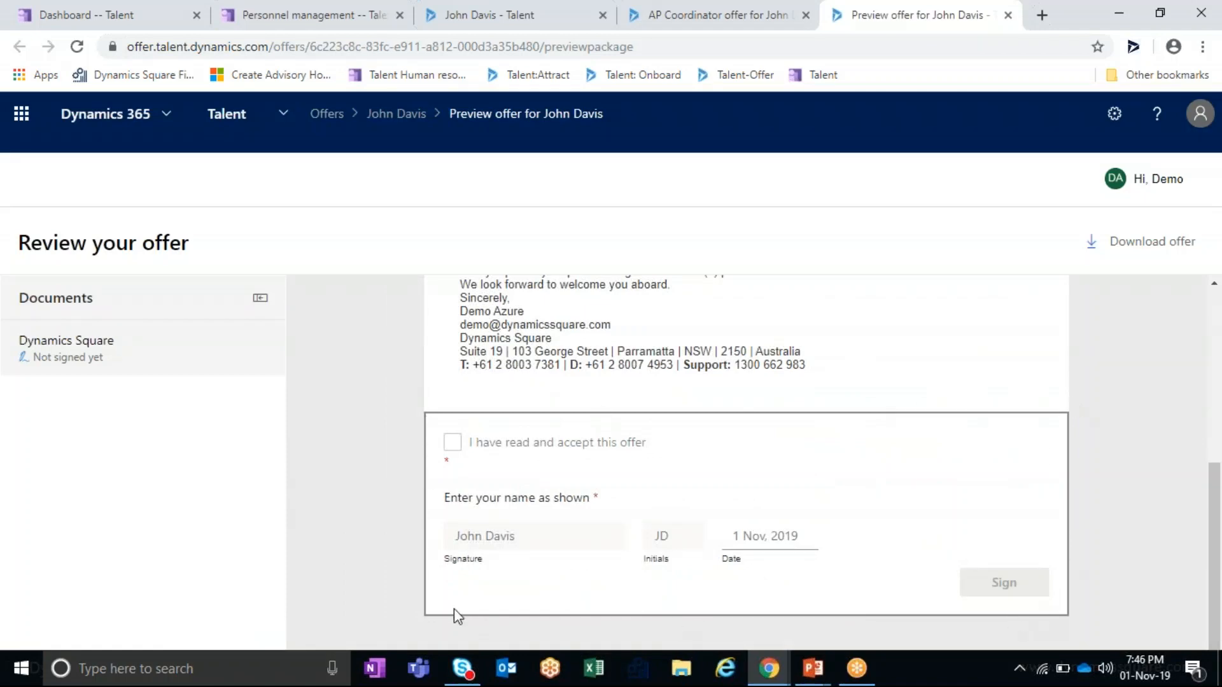
click(677, 9)
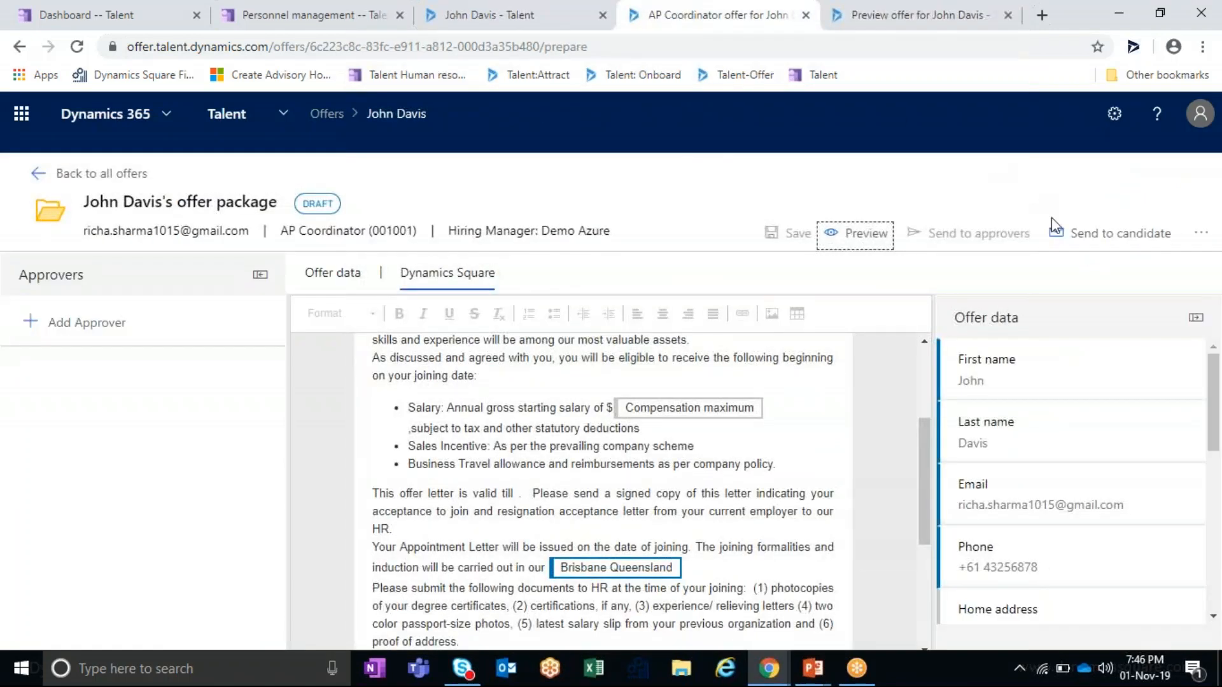
- Open the Send To Candidate page and look over its recipient and email settings
click(1100, 247)
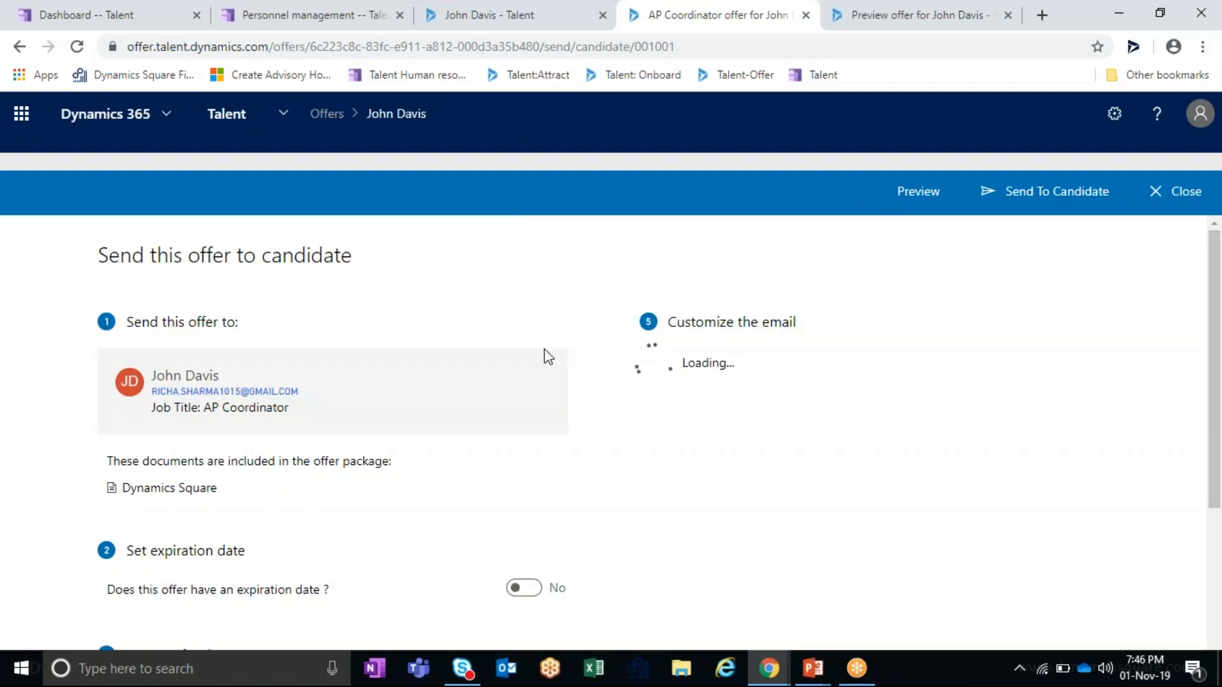
scroll(544, 349, down, 2)
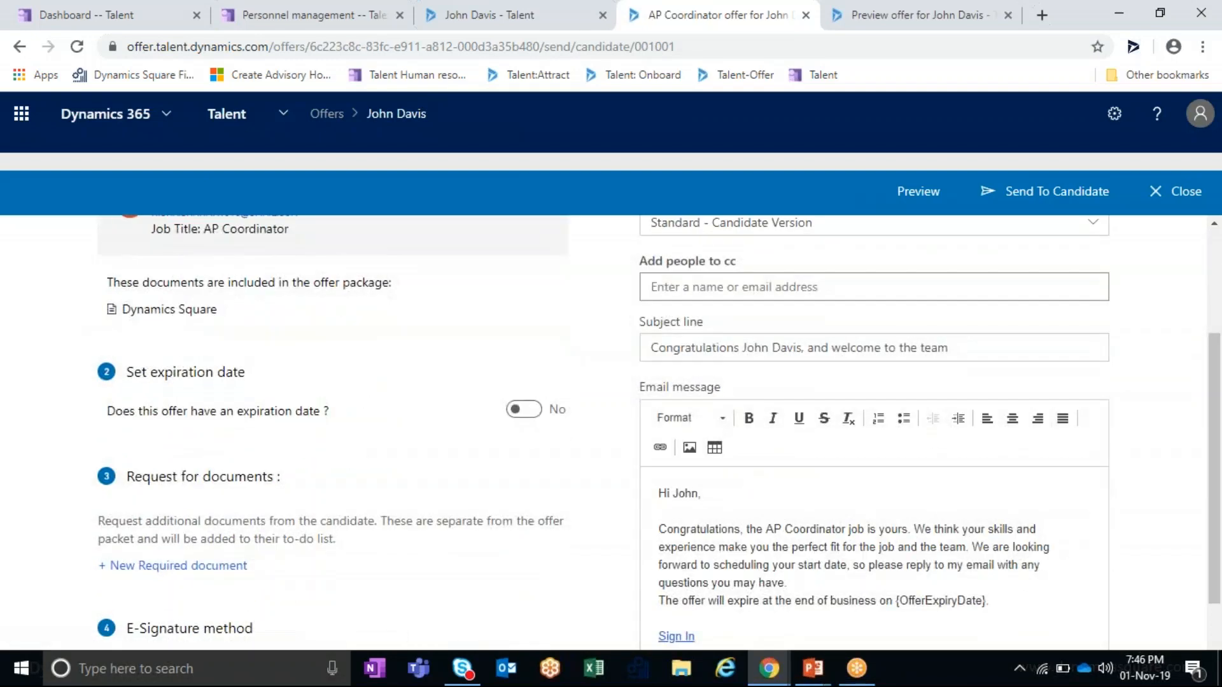
scroll(105, 348, up, 3)
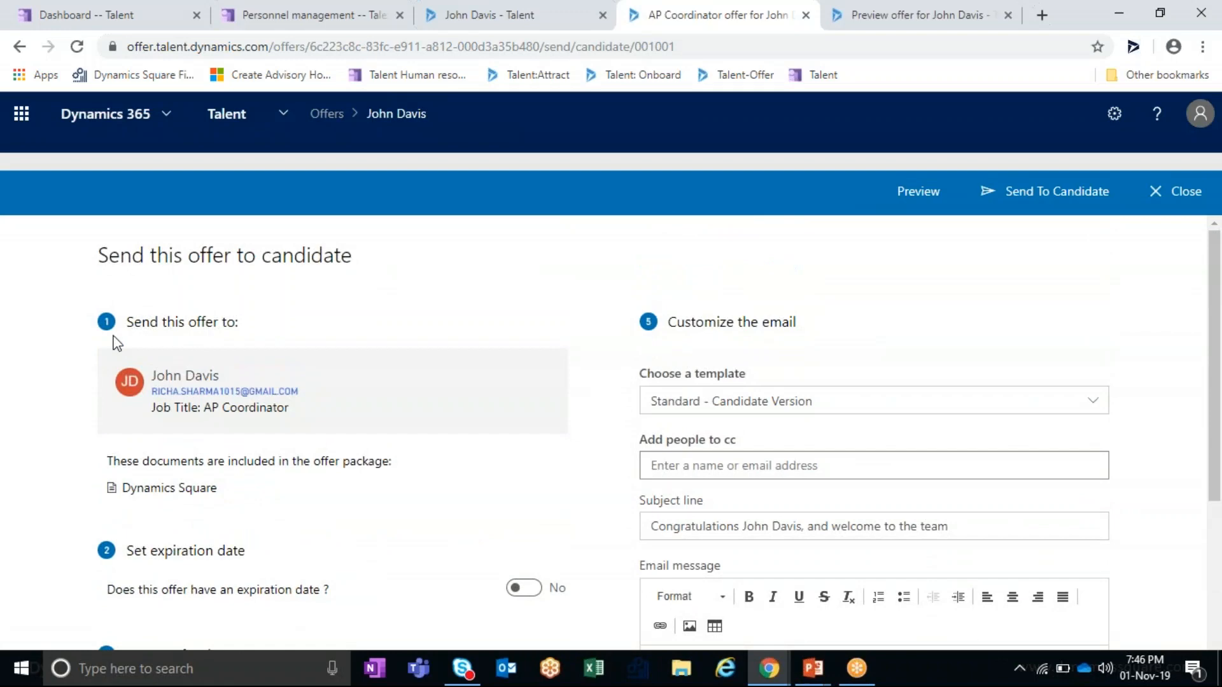
scroll(117, 343, down, 2)
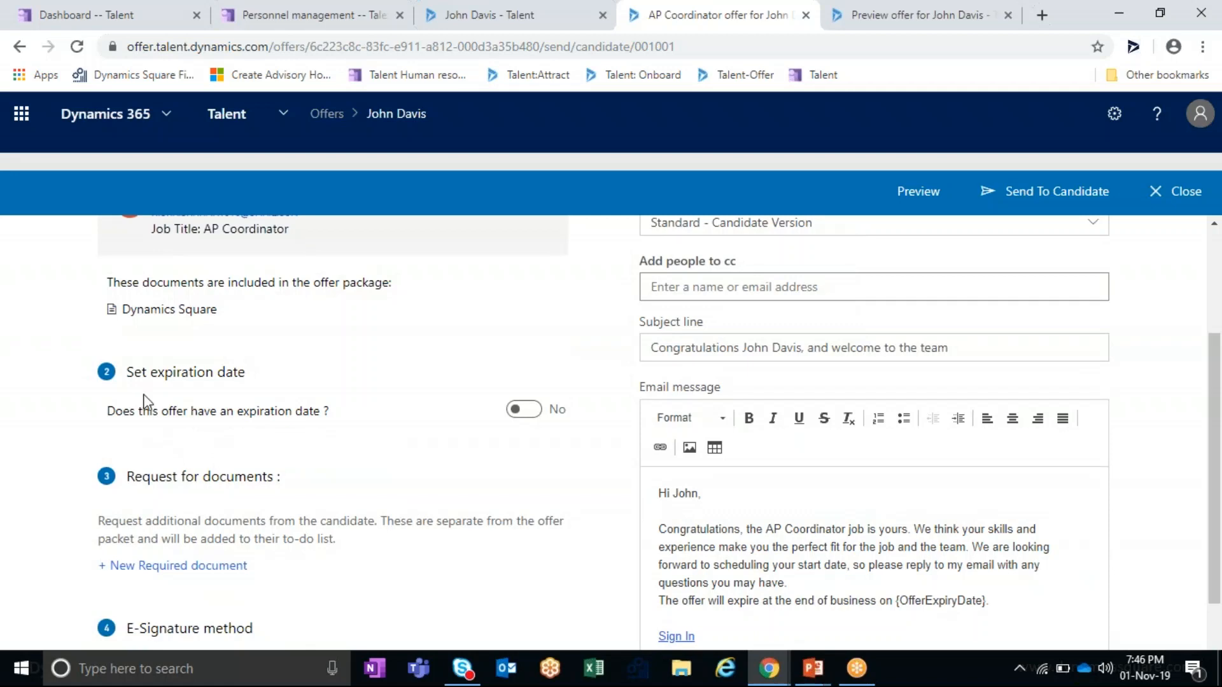
- Request two documents from the candidate: Passport and DL
click(194, 569)
text(Pa)
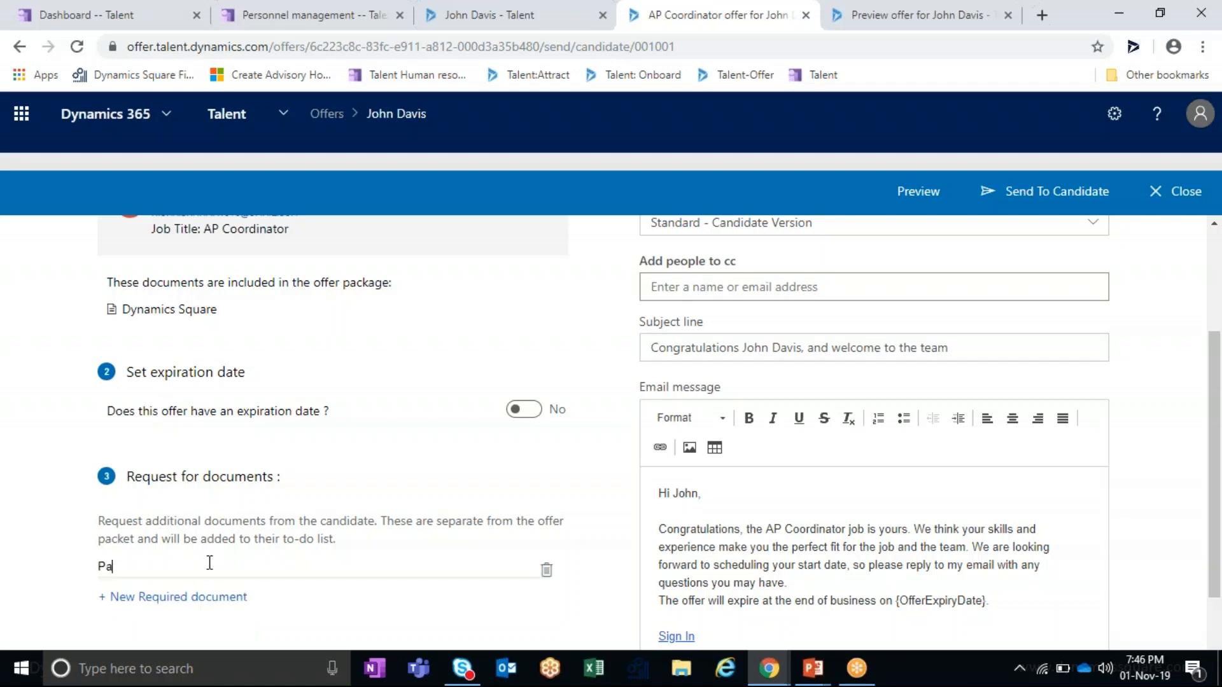
text(ssport)
click(216, 597)
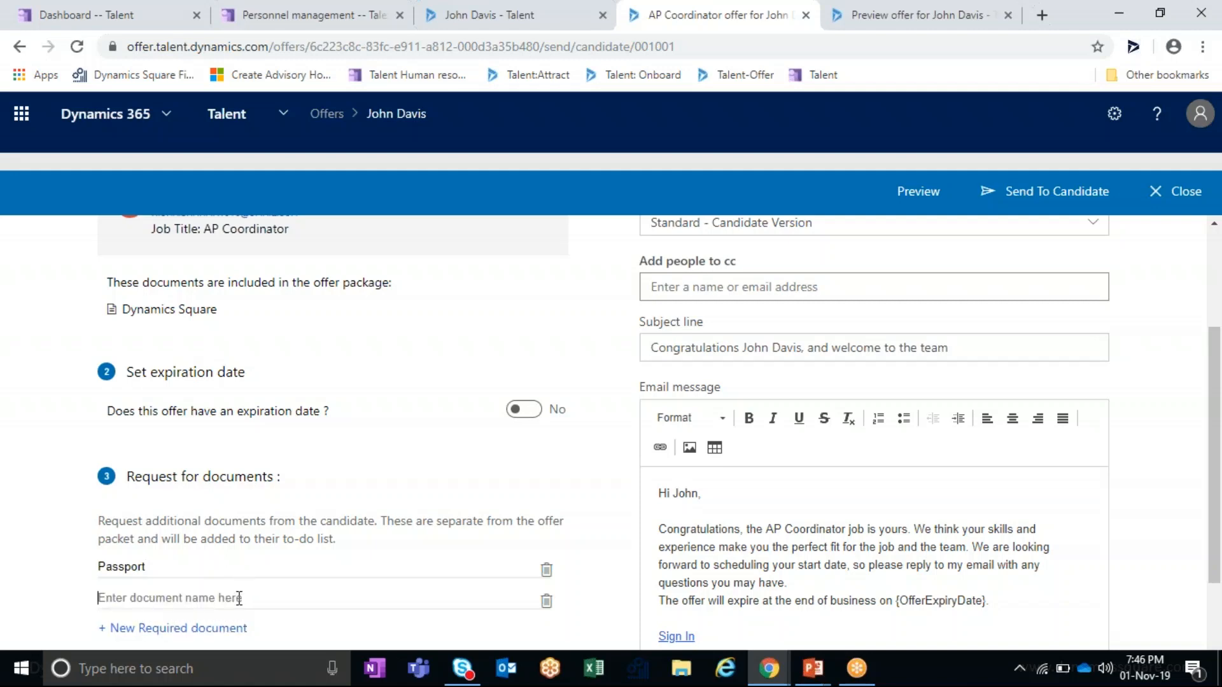
text(DL copy)
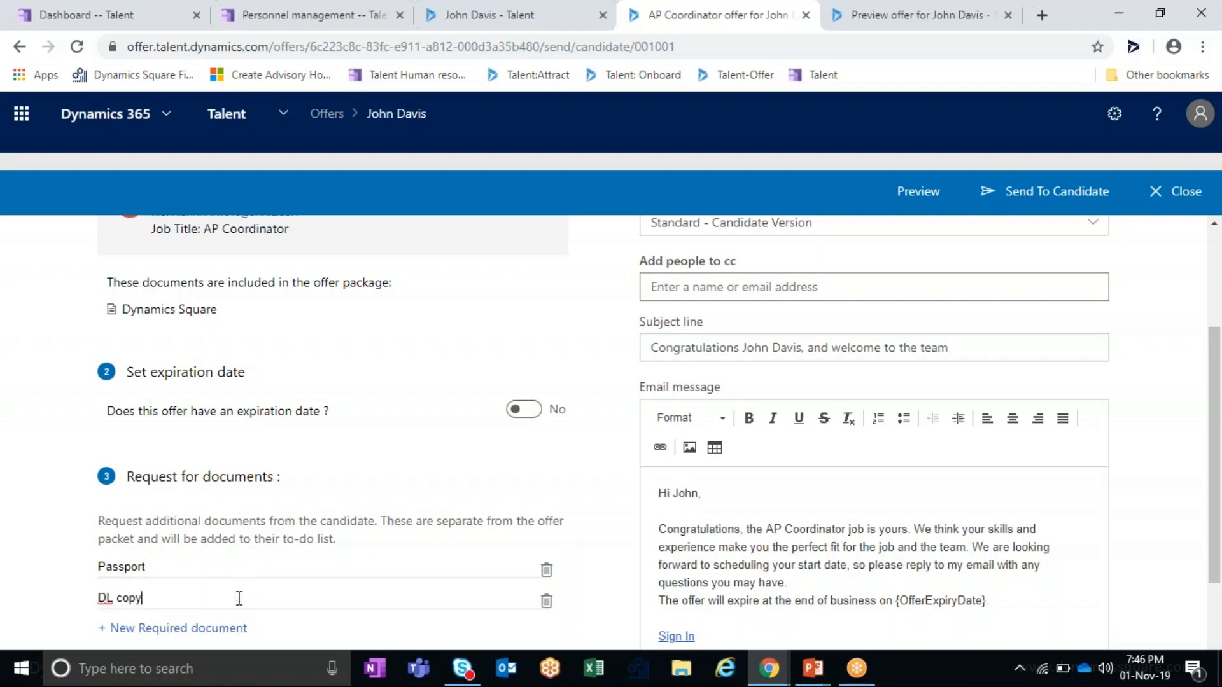
scroll(239, 599, down, 2)
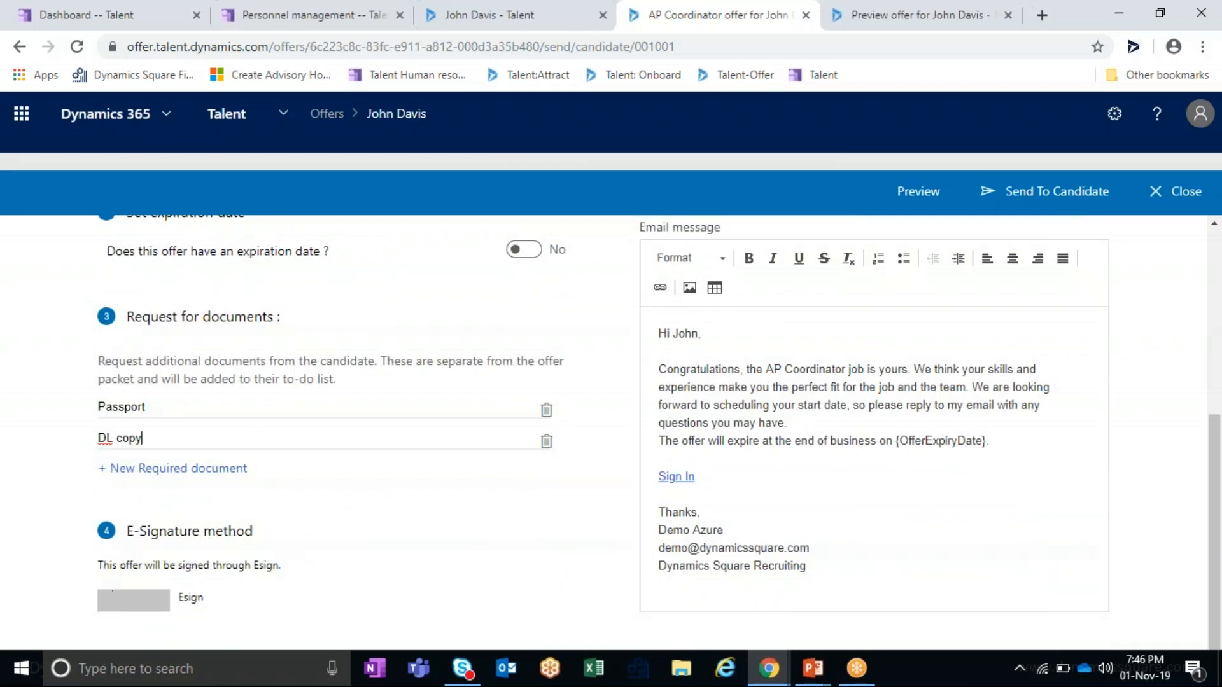
scroll(772, 565, up, 5)
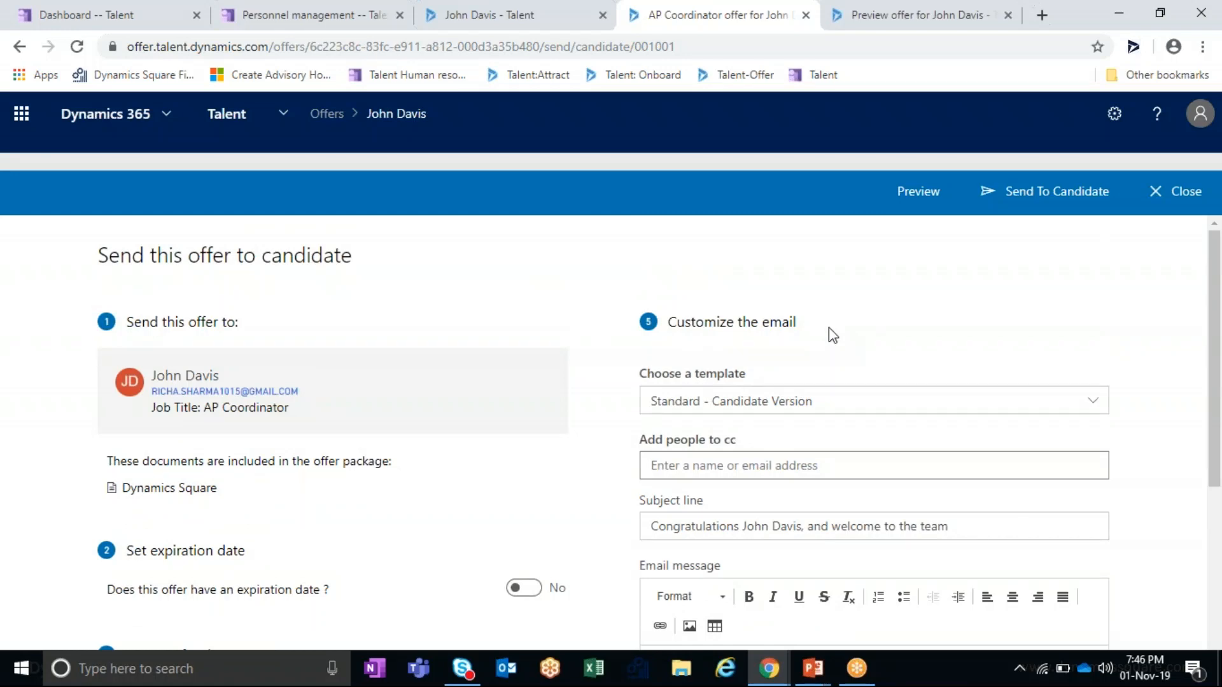
- Use the Standard - Candidate Version email template and send the offer to the candidate
click(847, 397)
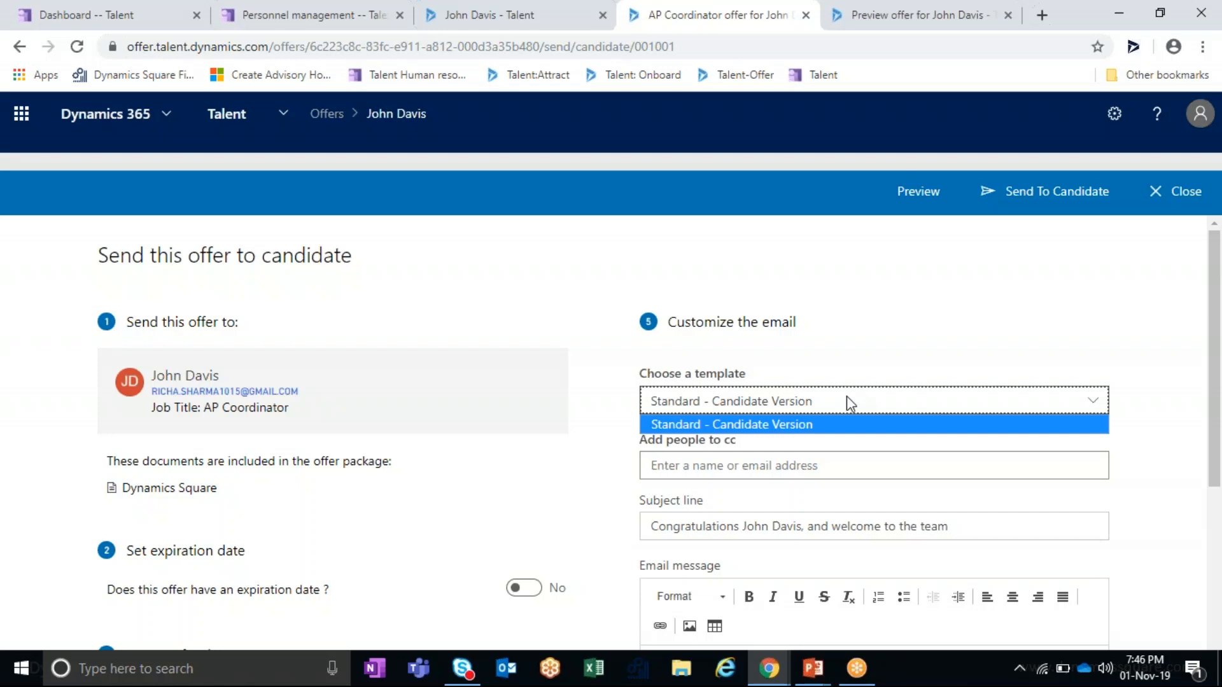
click(849, 423)
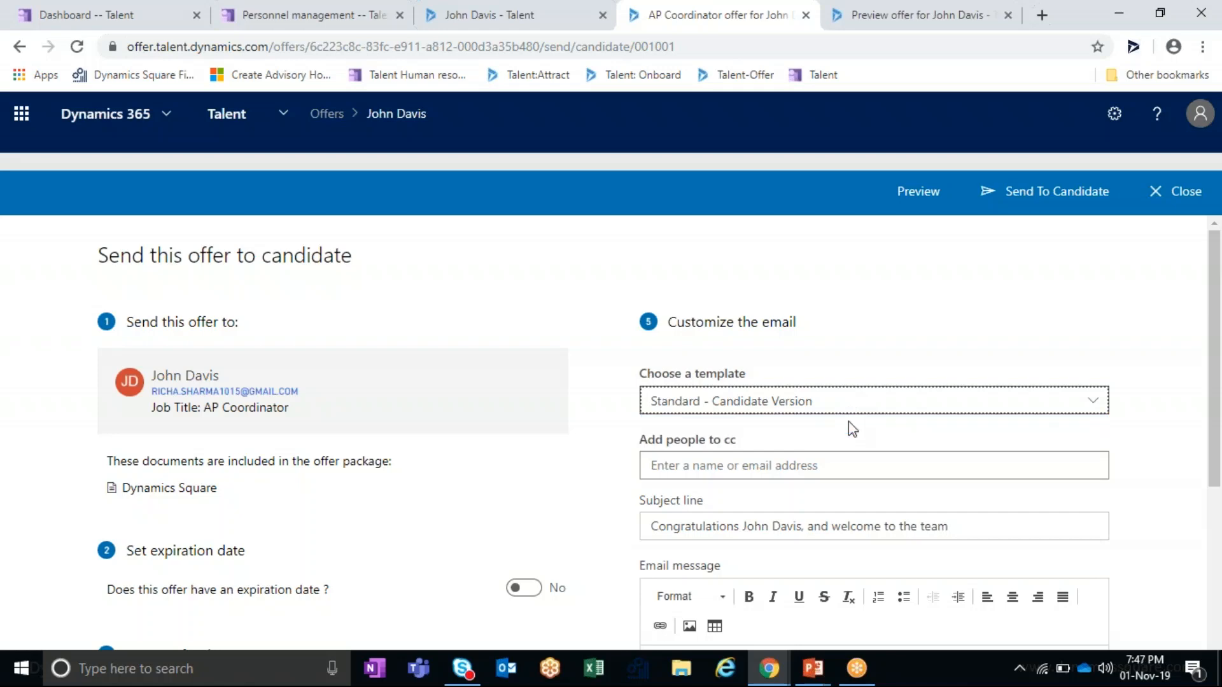
scroll(849, 426, down, 1)
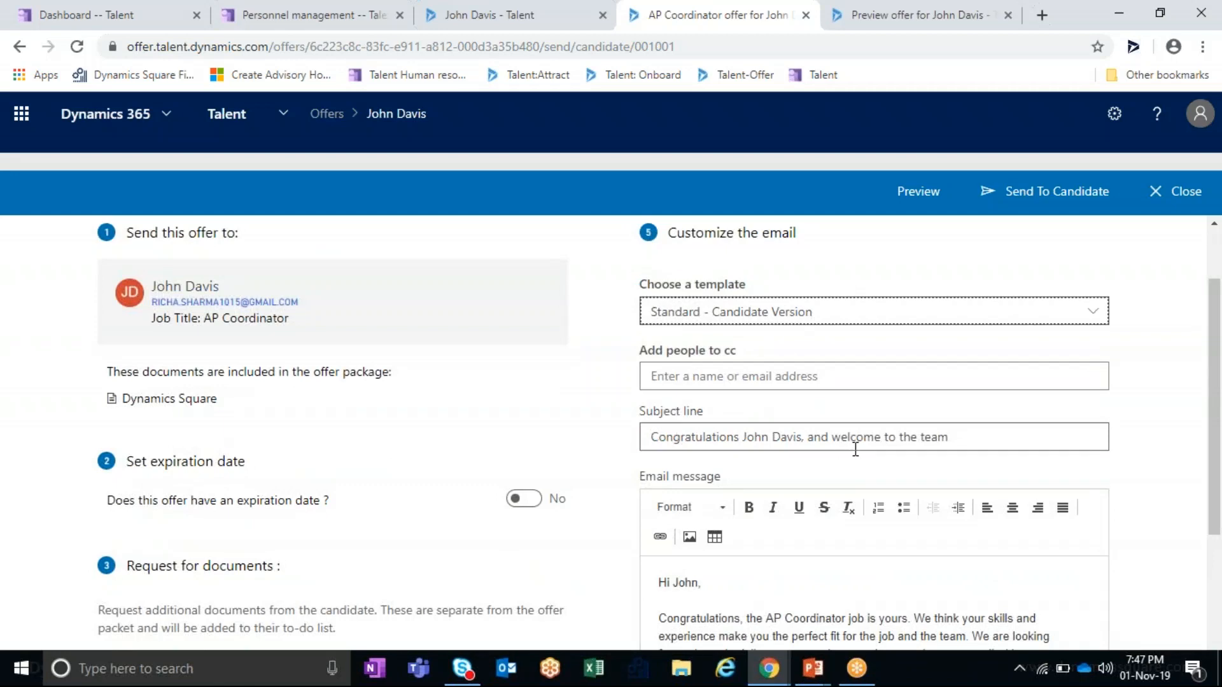
scroll(998, 437, down, 2)
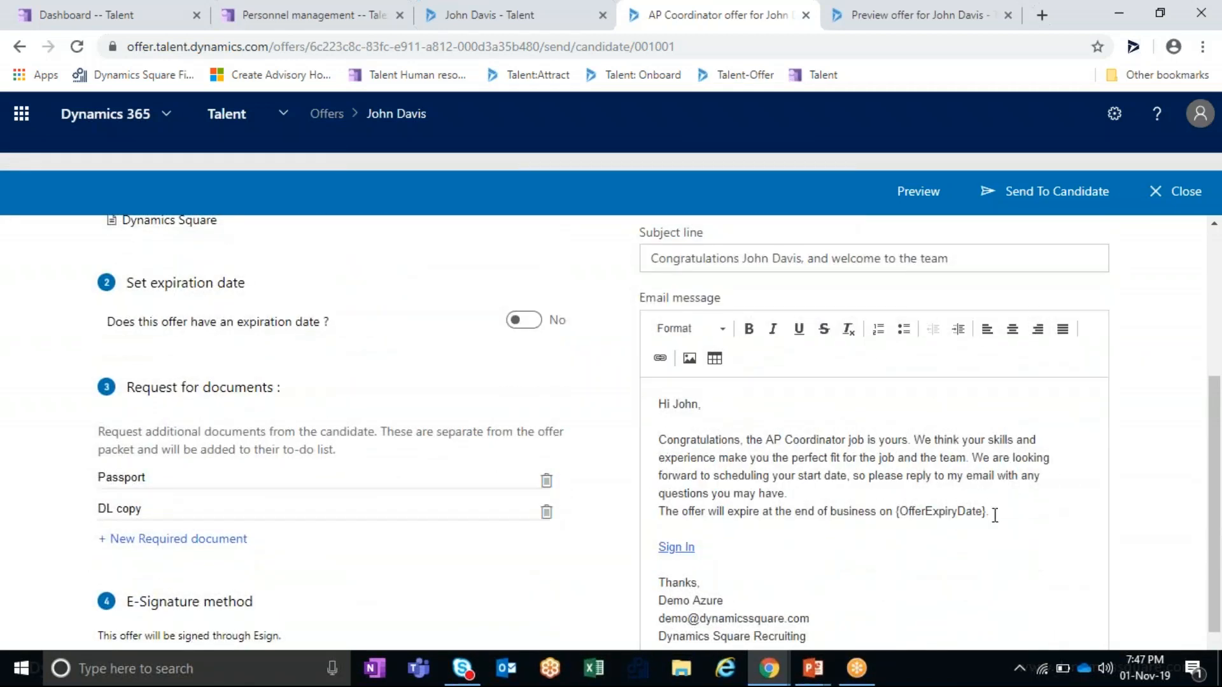
scroll(986, 560, down, 1)
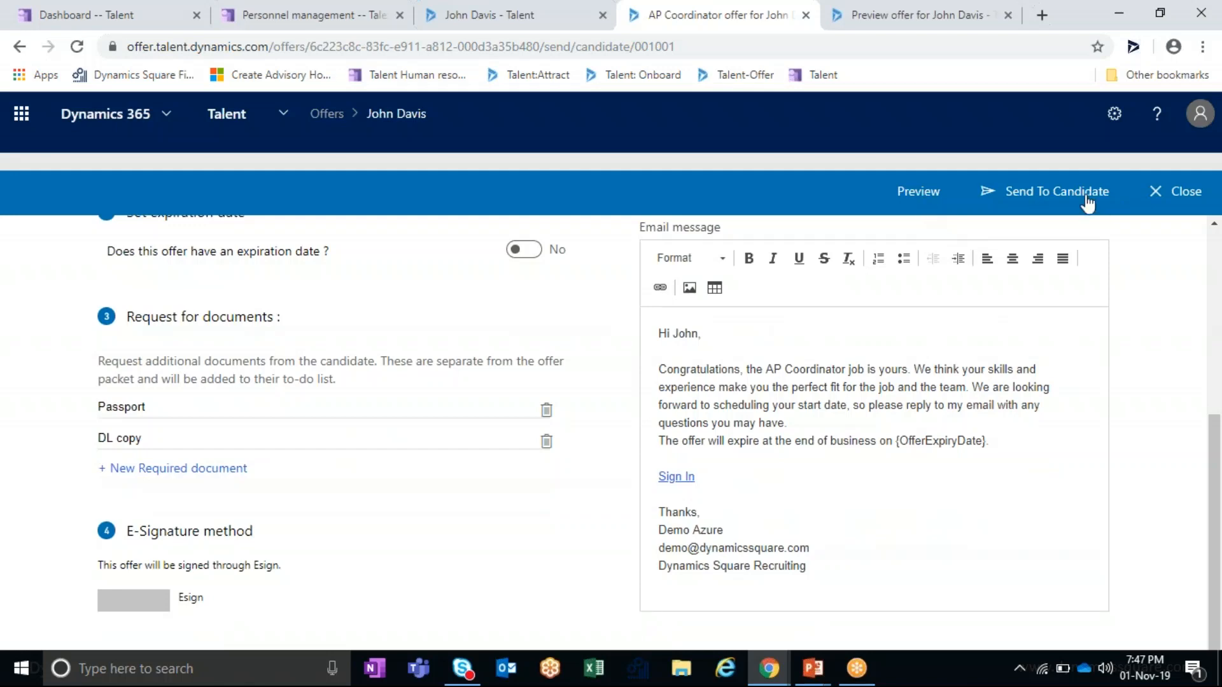
click(1062, 194)
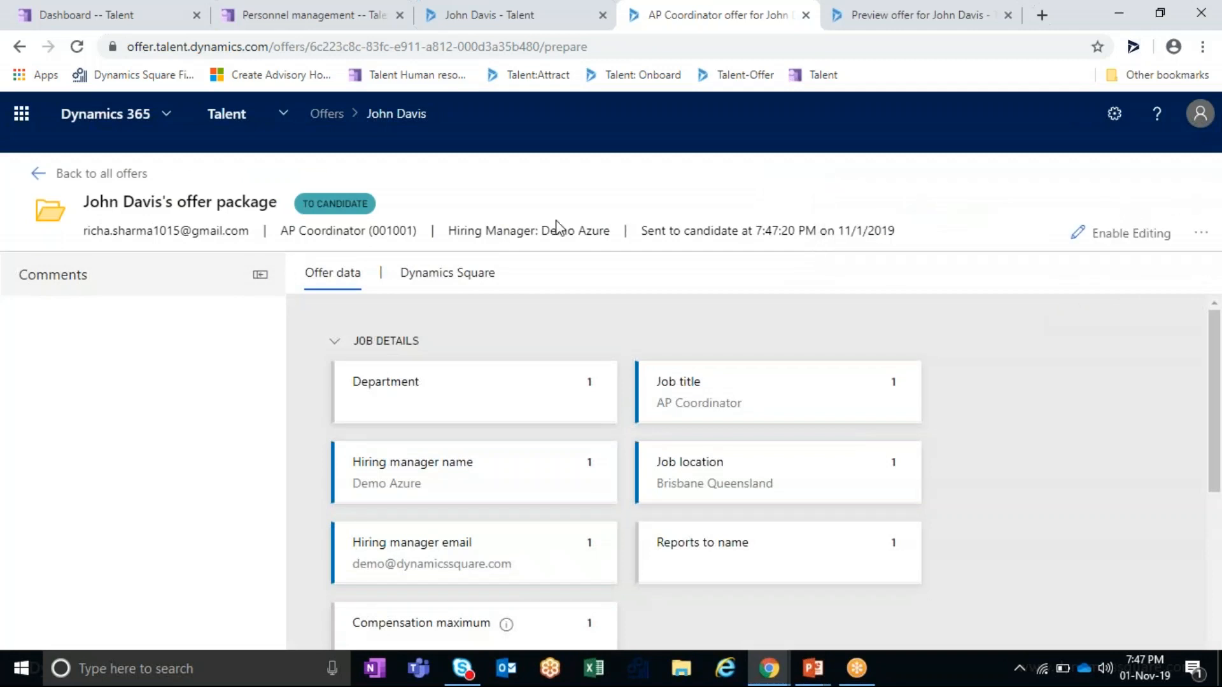
- Reload the candidate's application page and expand the Offer stage to see the PUBLISHED offer
triple_click(304, 203)
click(494, 6)
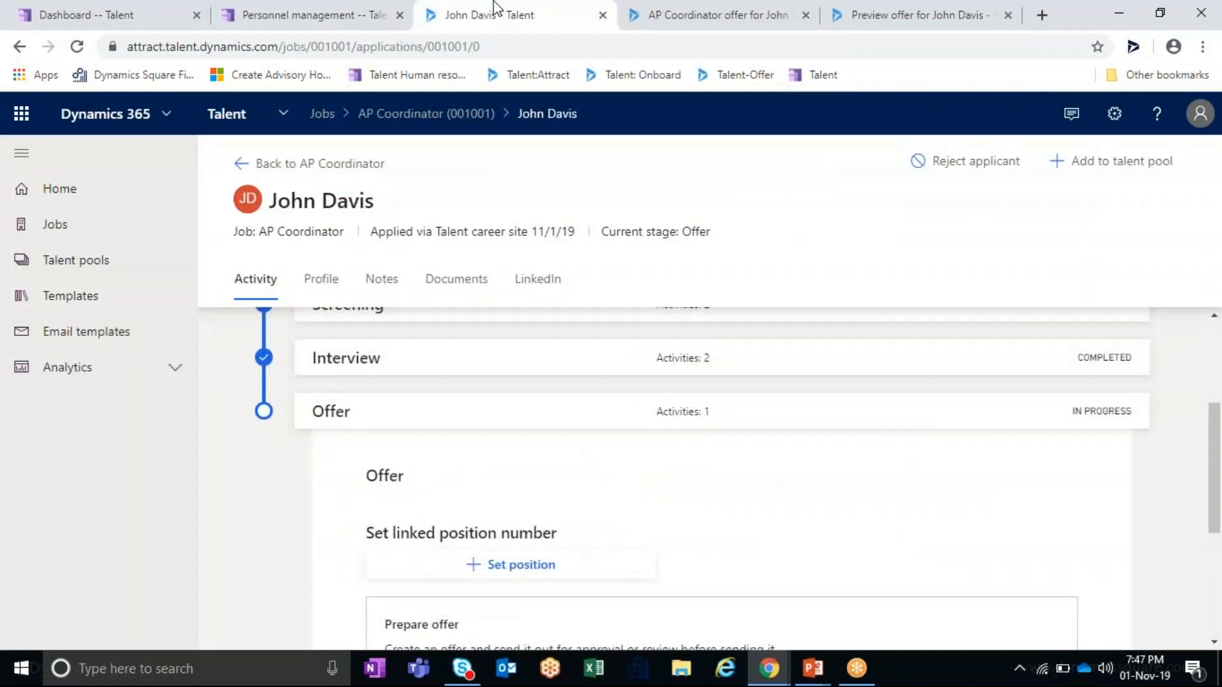
click(537, 46)
key(Return)
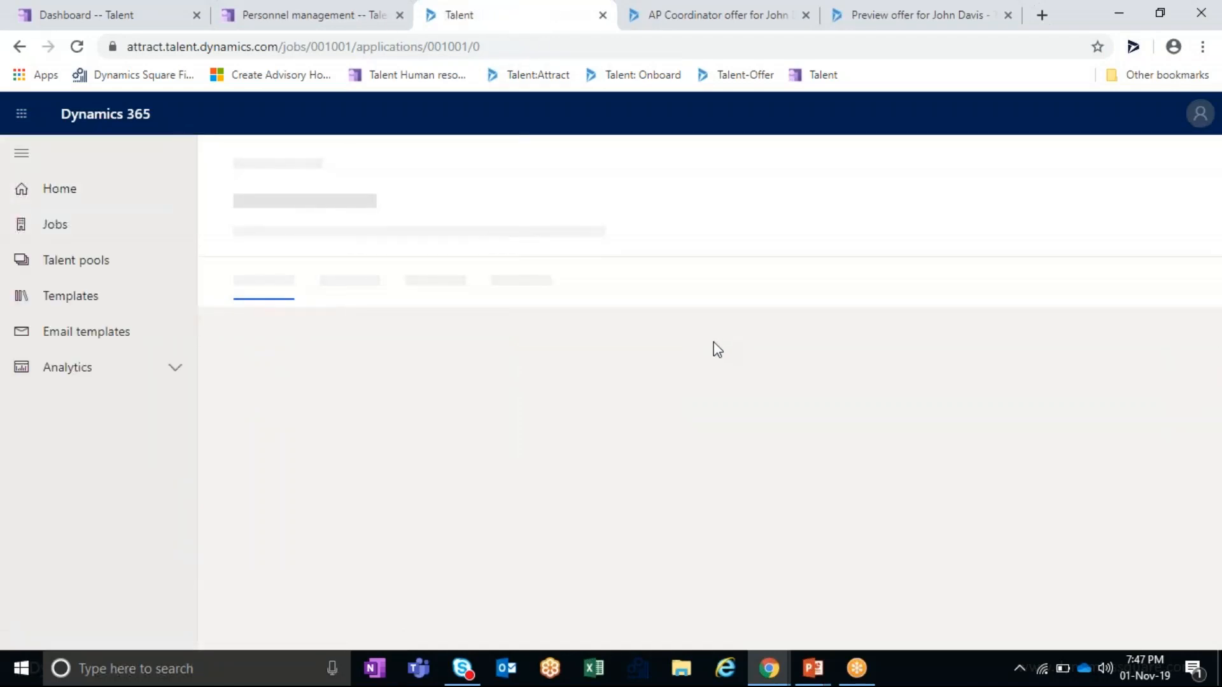
click(821, 578)
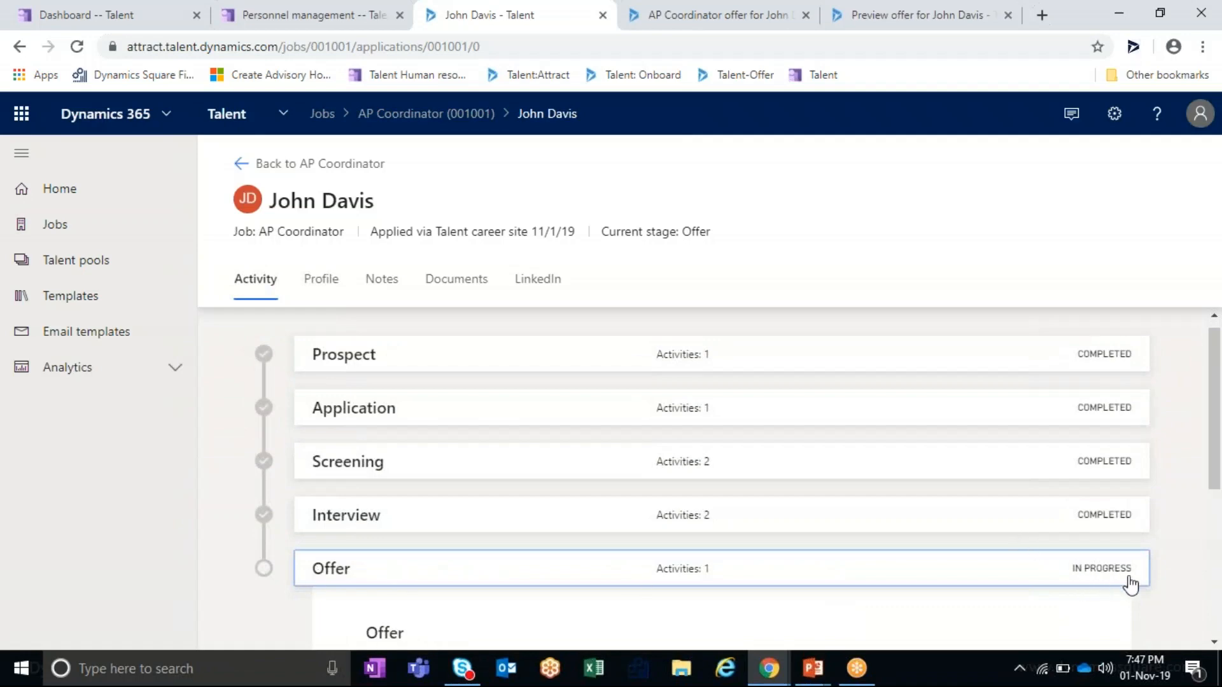
scroll(1130, 585, down, 5)
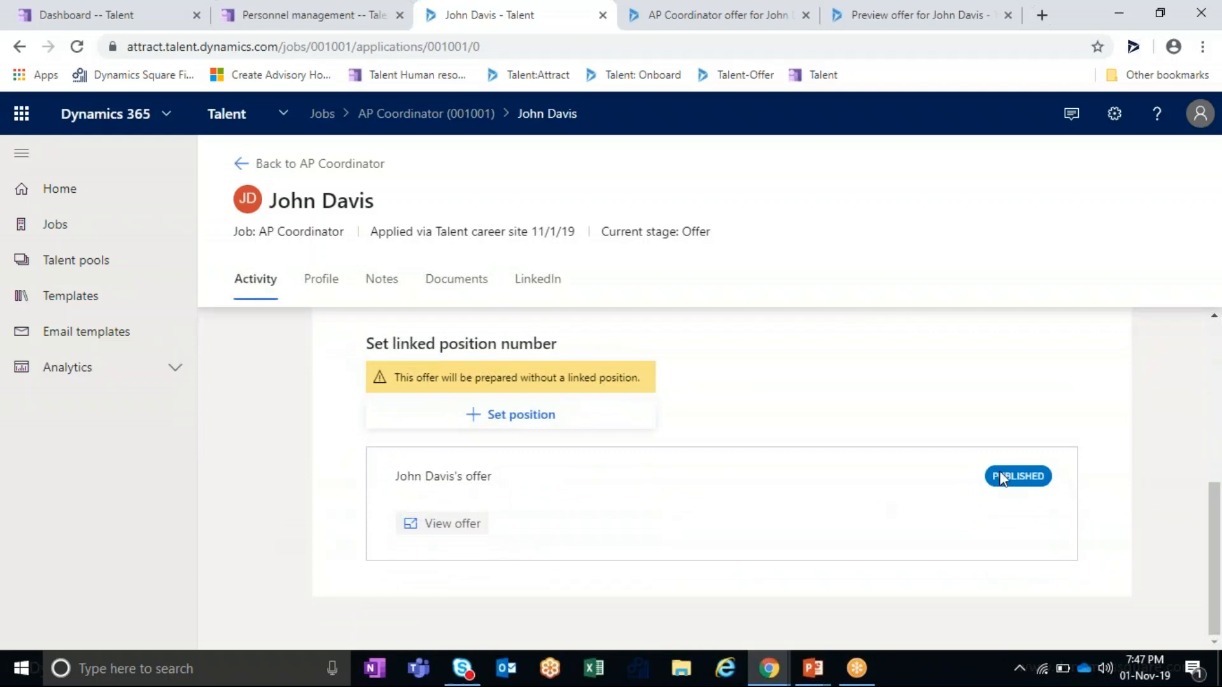
- Open the newest Congratulations offer email in the Gmail Primary inbox
mouse_move(769, 667)
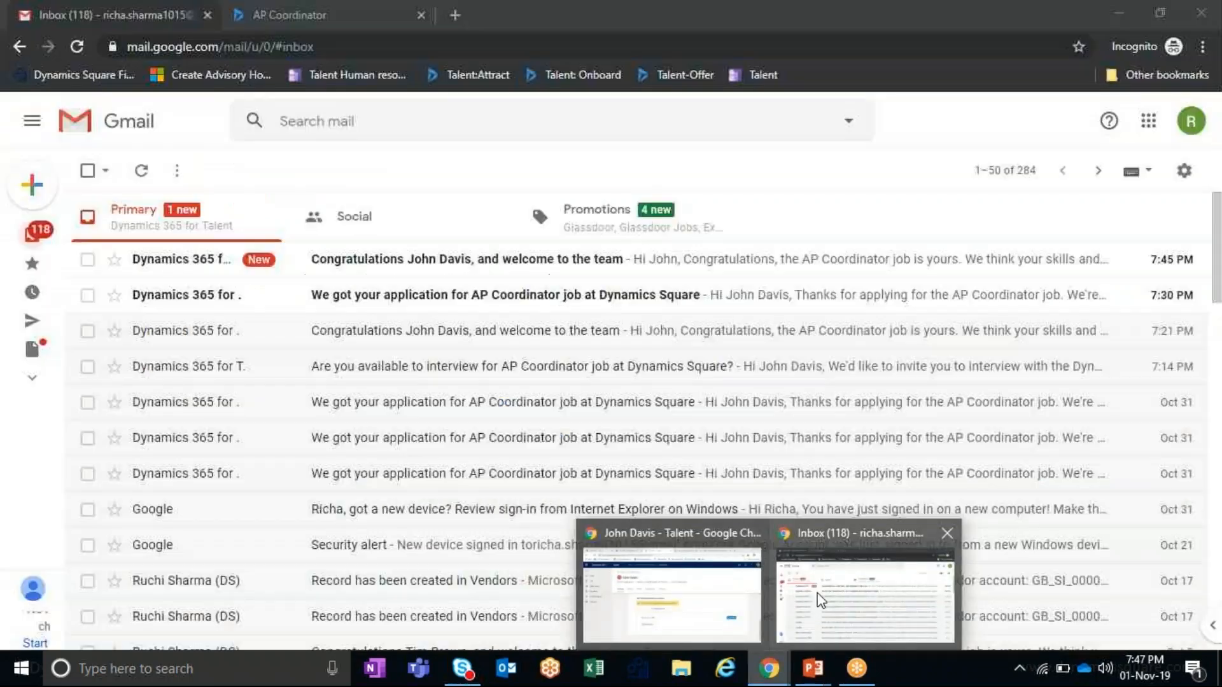
click(821, 600)
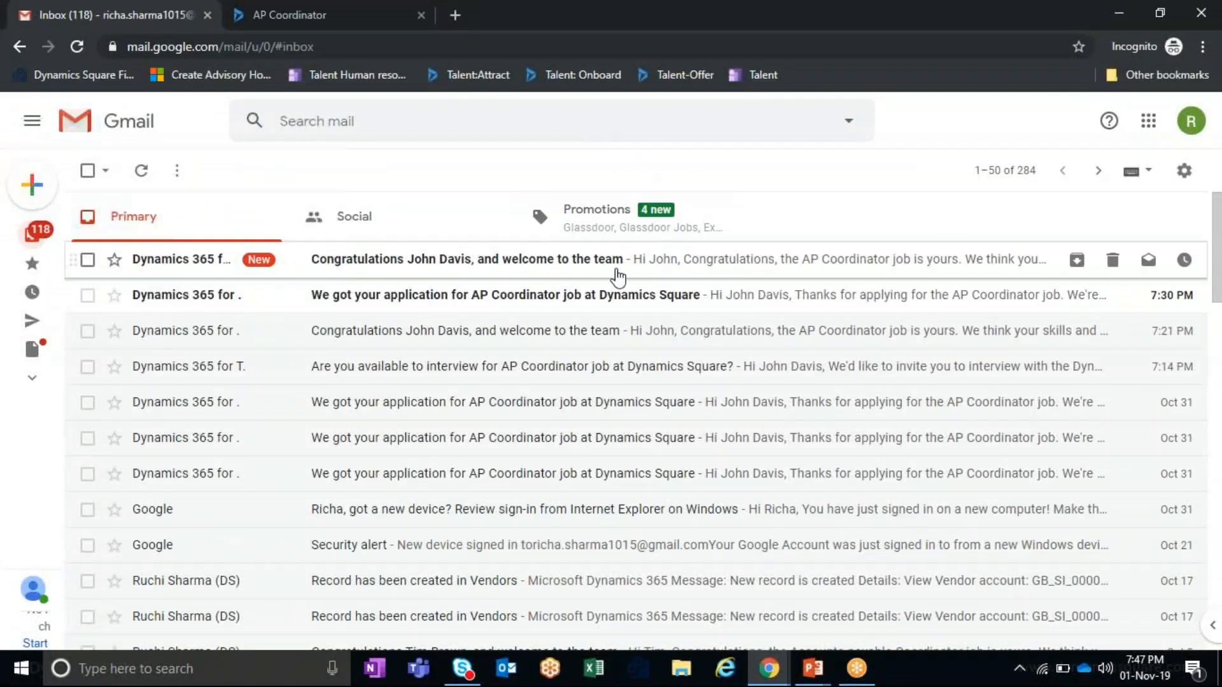
click(542, 273)
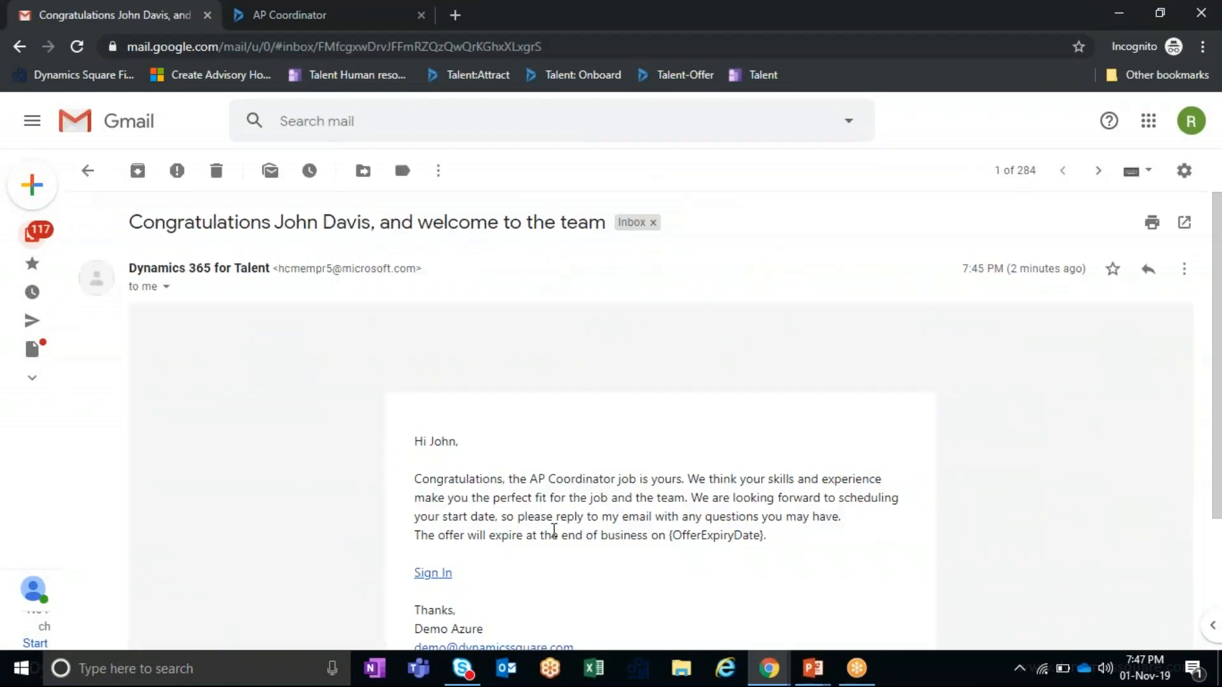
- Sign in to the candidate offer portal from the email's Sign In link
click(429, 580)
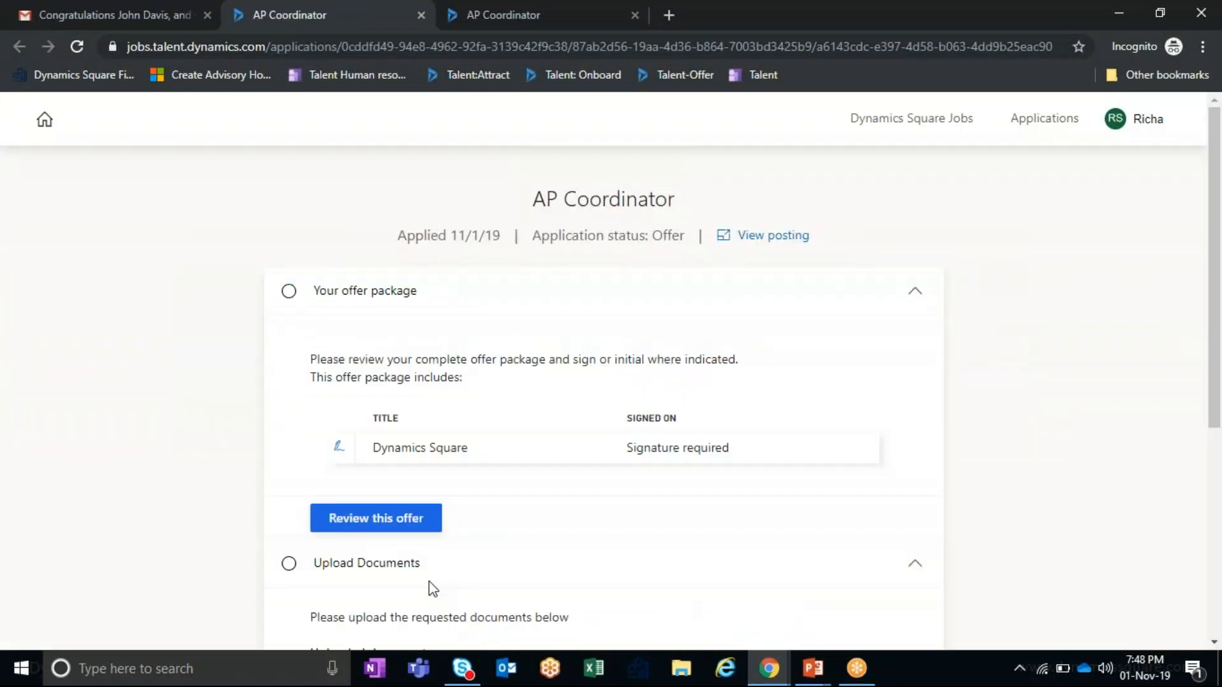
scroll(501, 541, down, 4)
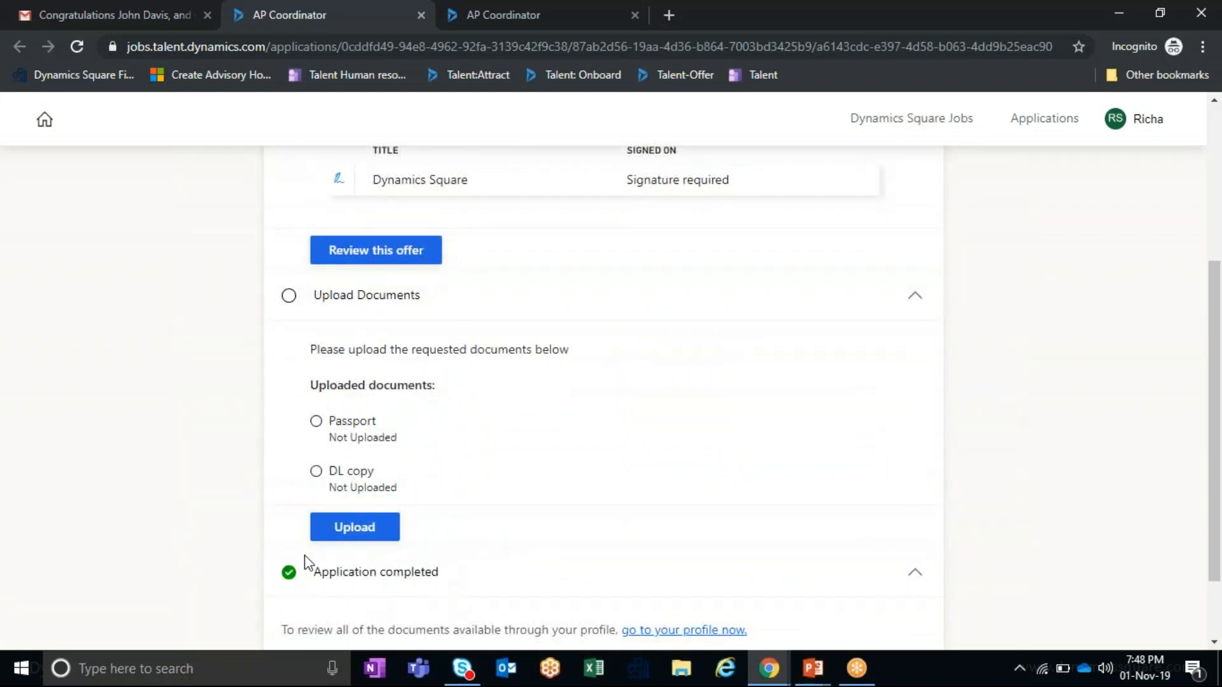
scroll(433, 585, up, 4)
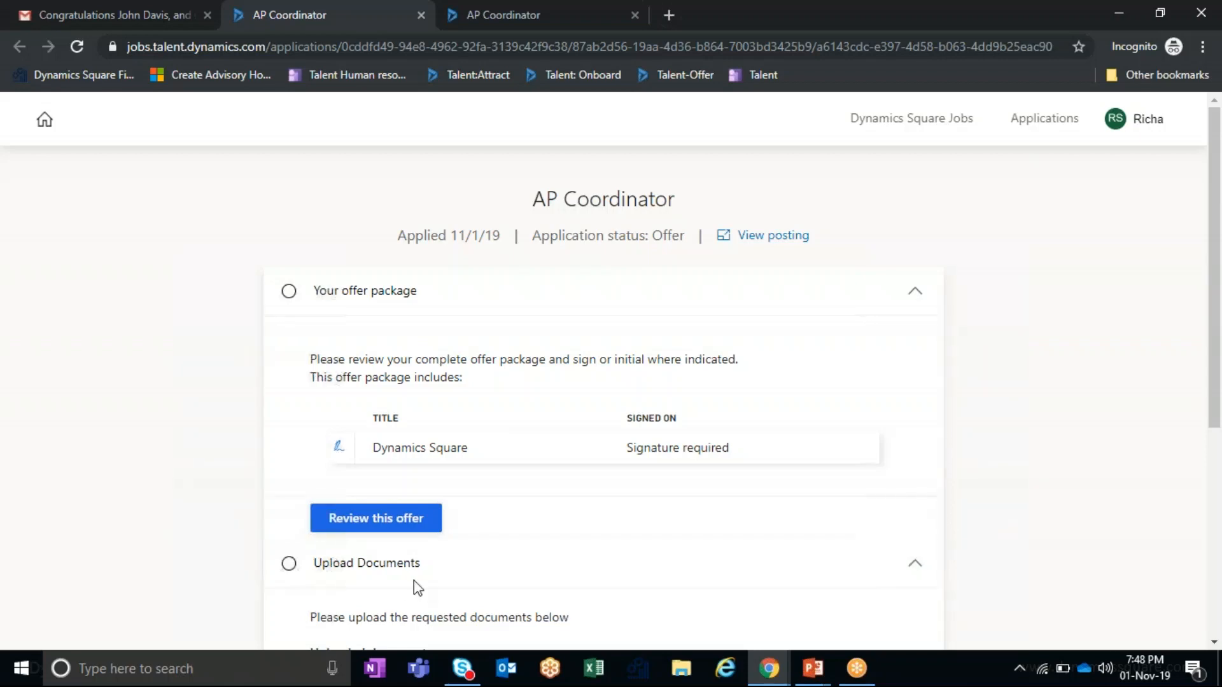
- Open the offer review and scroll through the AP Coordinator offer letter
click(395, 528)
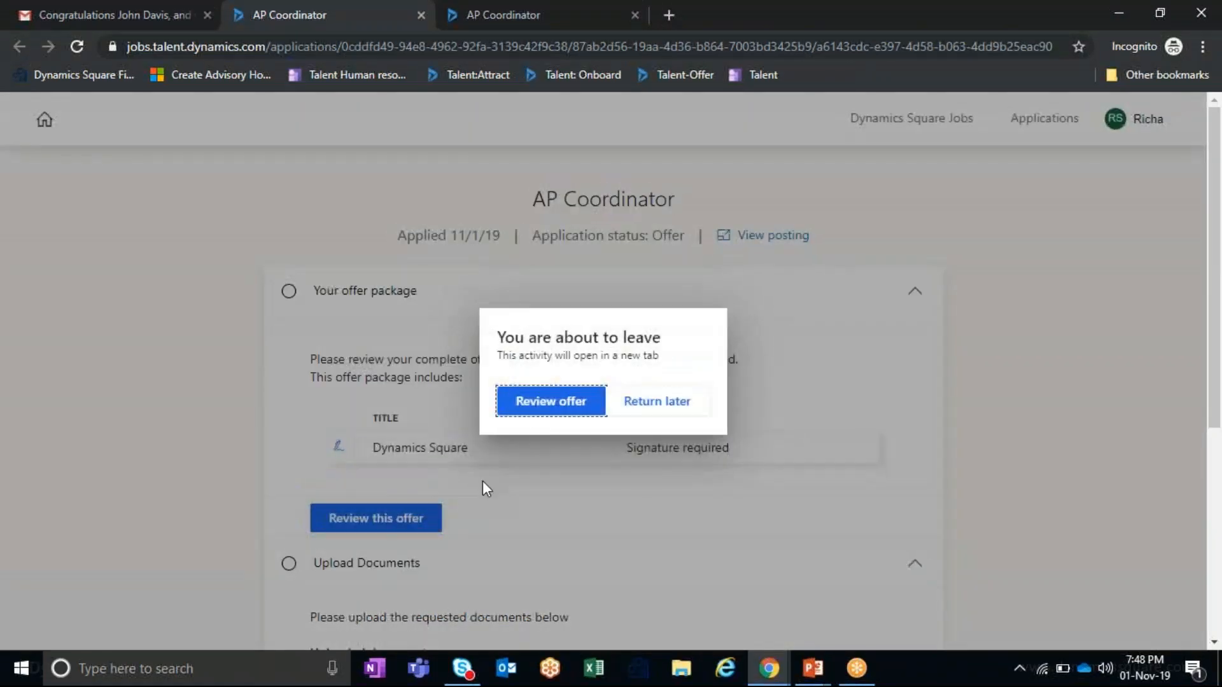
click(540, 406)
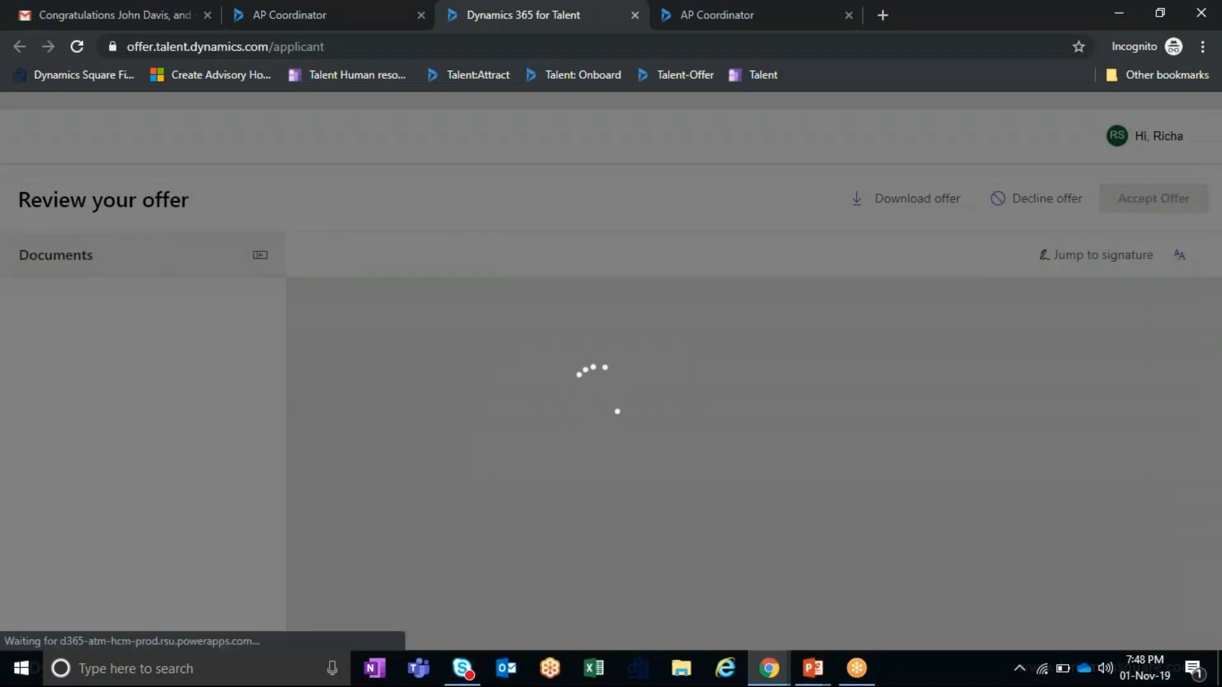
scroll(571, 457, down, 1)
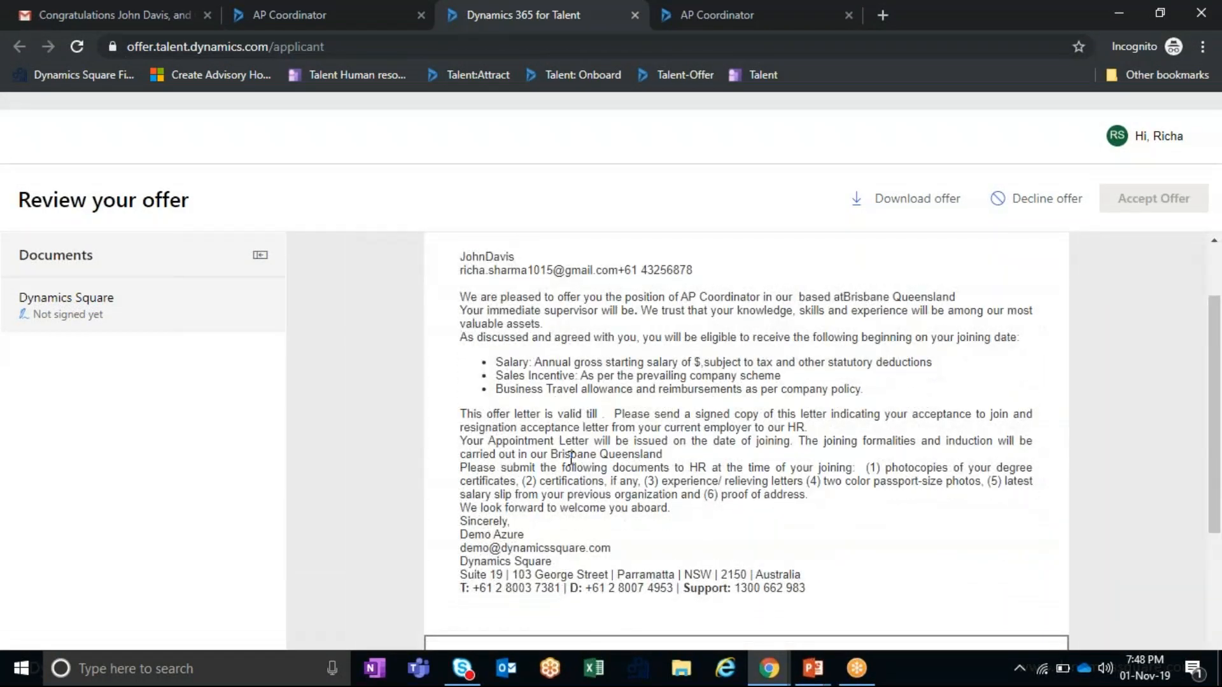
scroll(582, 469, down, 3)
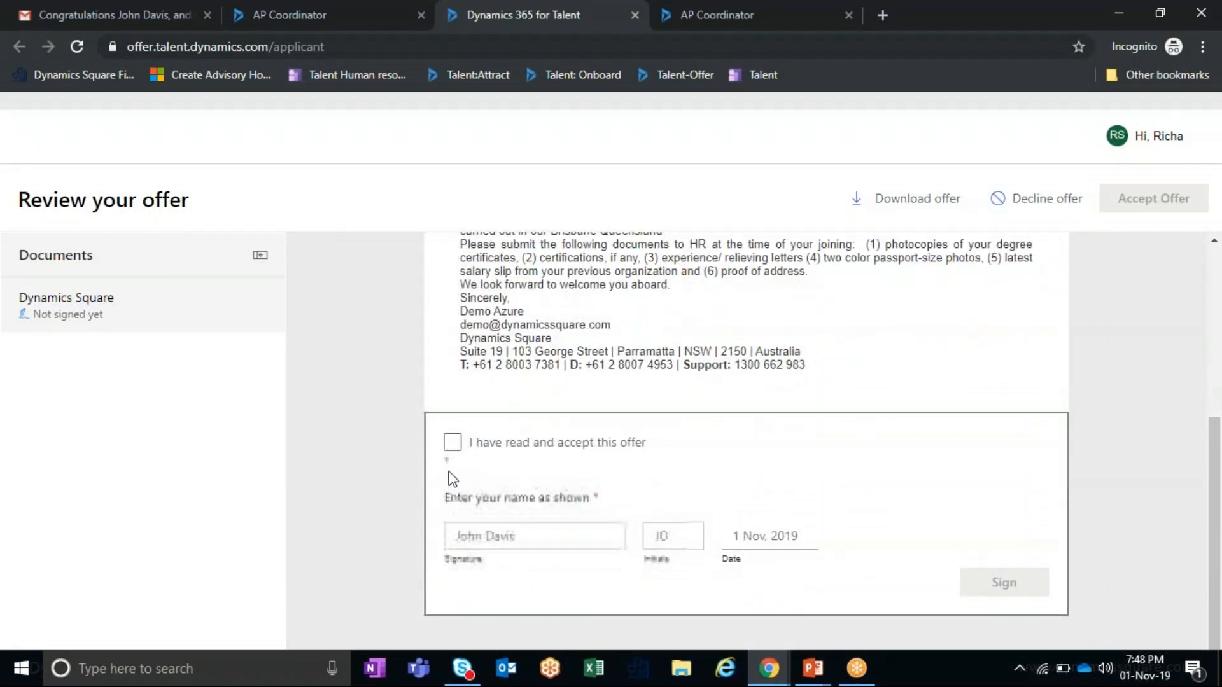
scroll(452, 497, up, 5)
- Accept the offer letter and sign it with the candidate's full name and initials
drag(461, 349, 541, 353)
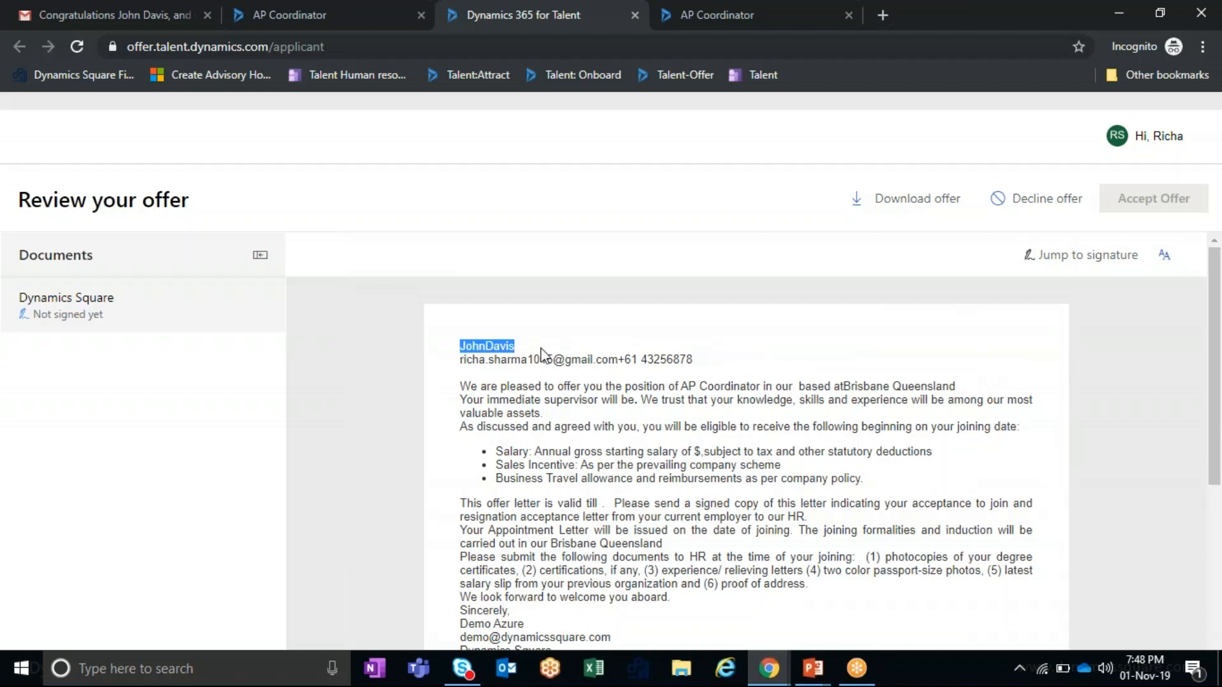
scroll(495, 484, down, 5)
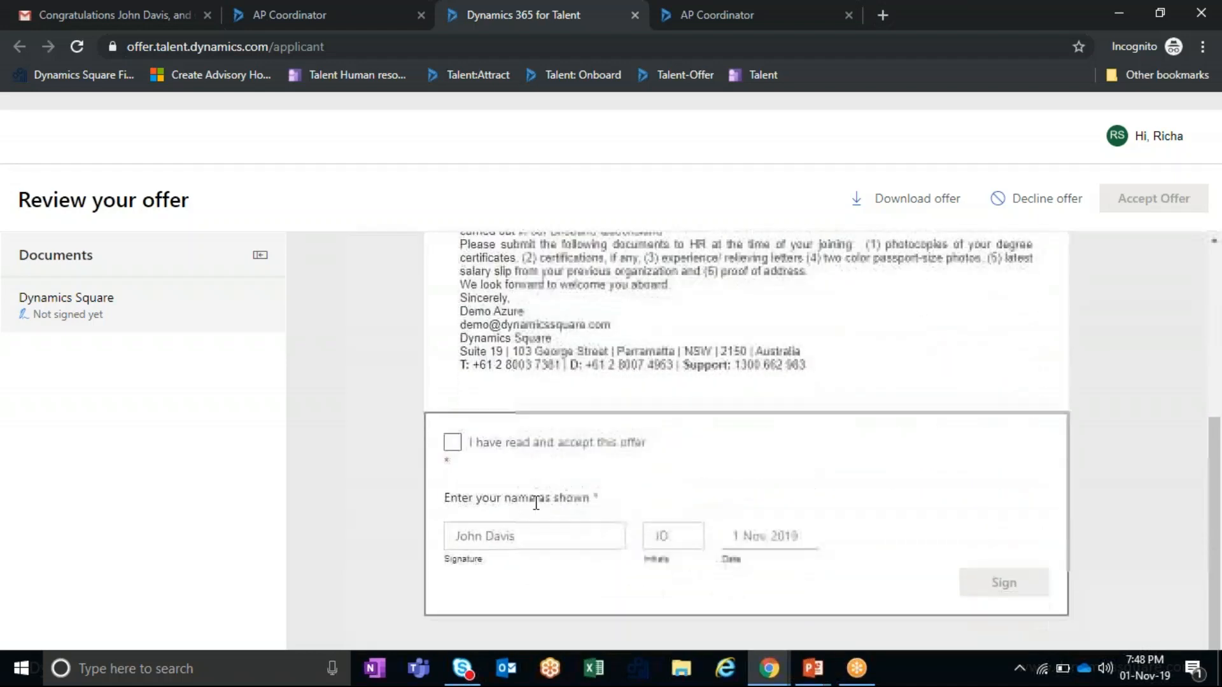
click(453, 442)
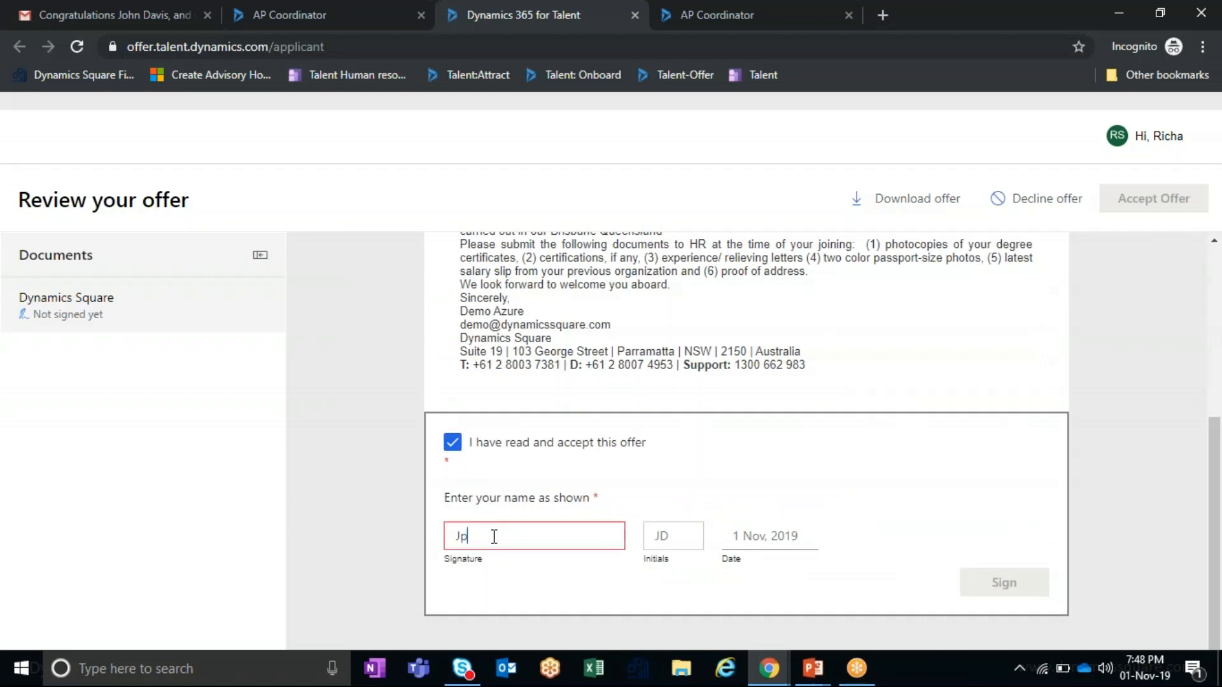
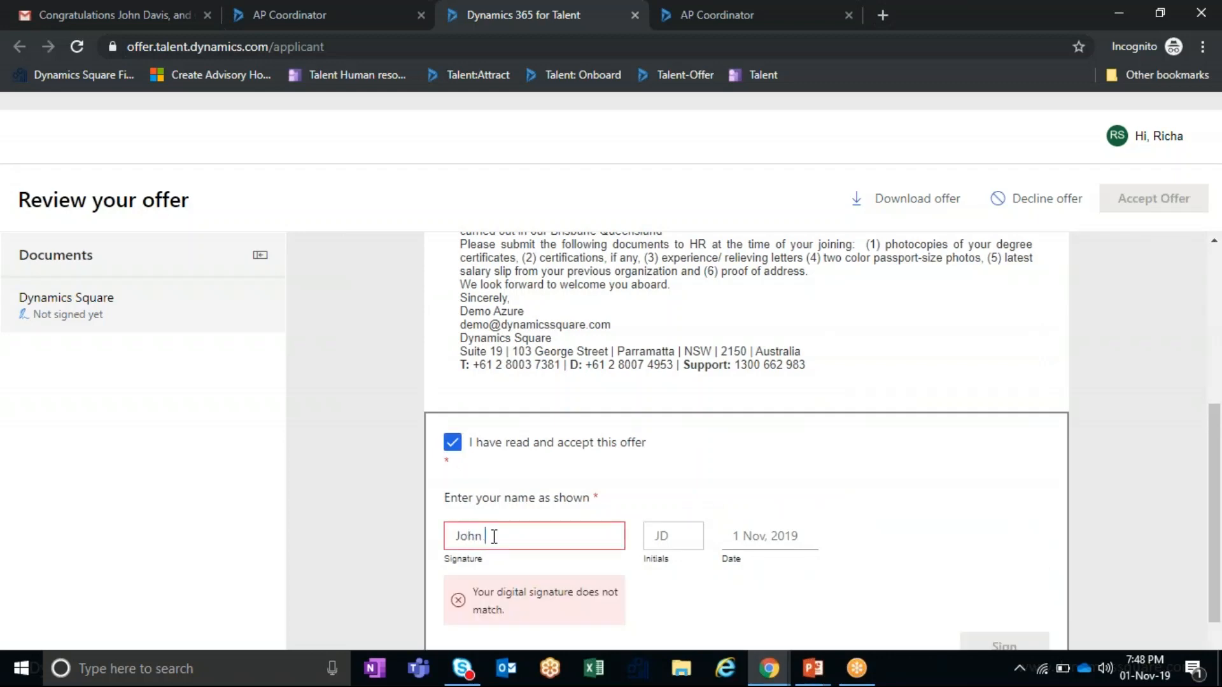
key(Tab)
text(J)
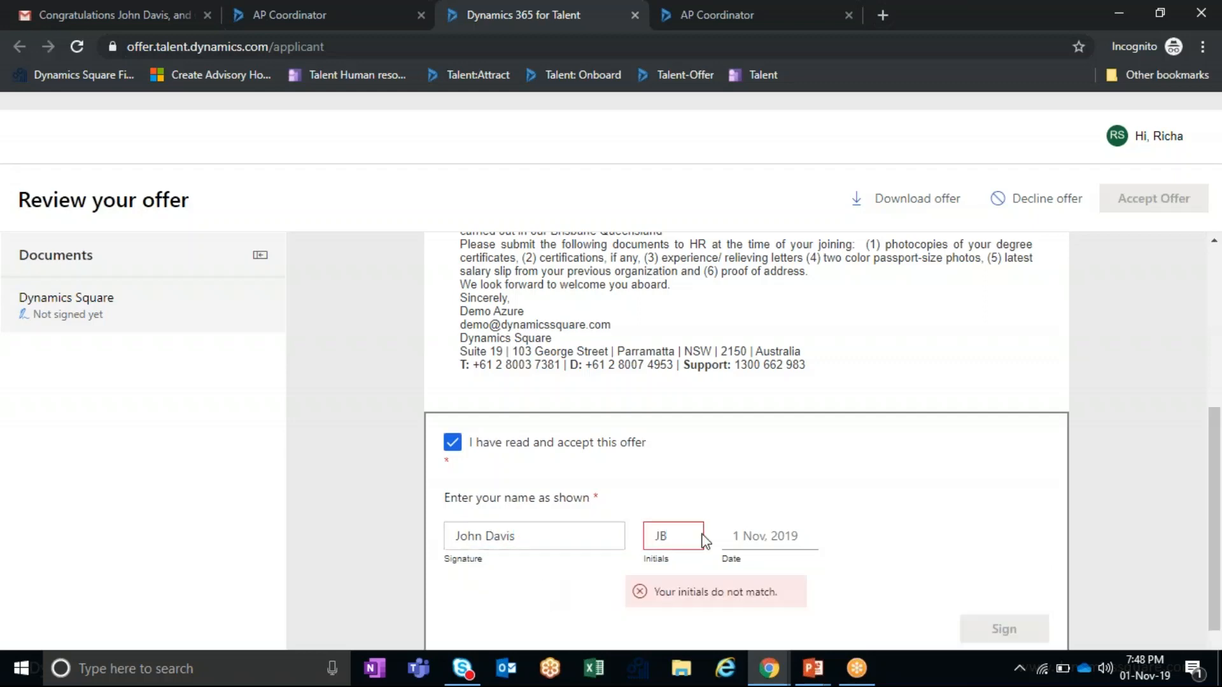
text(D)
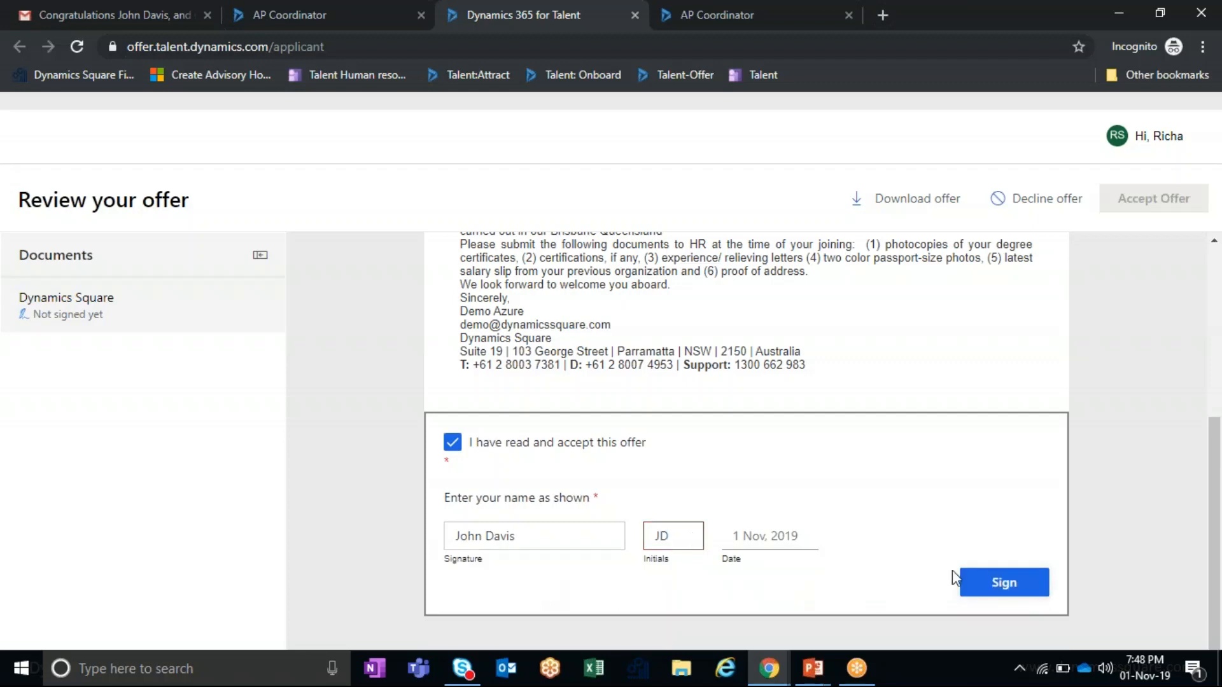
click(980, 581)
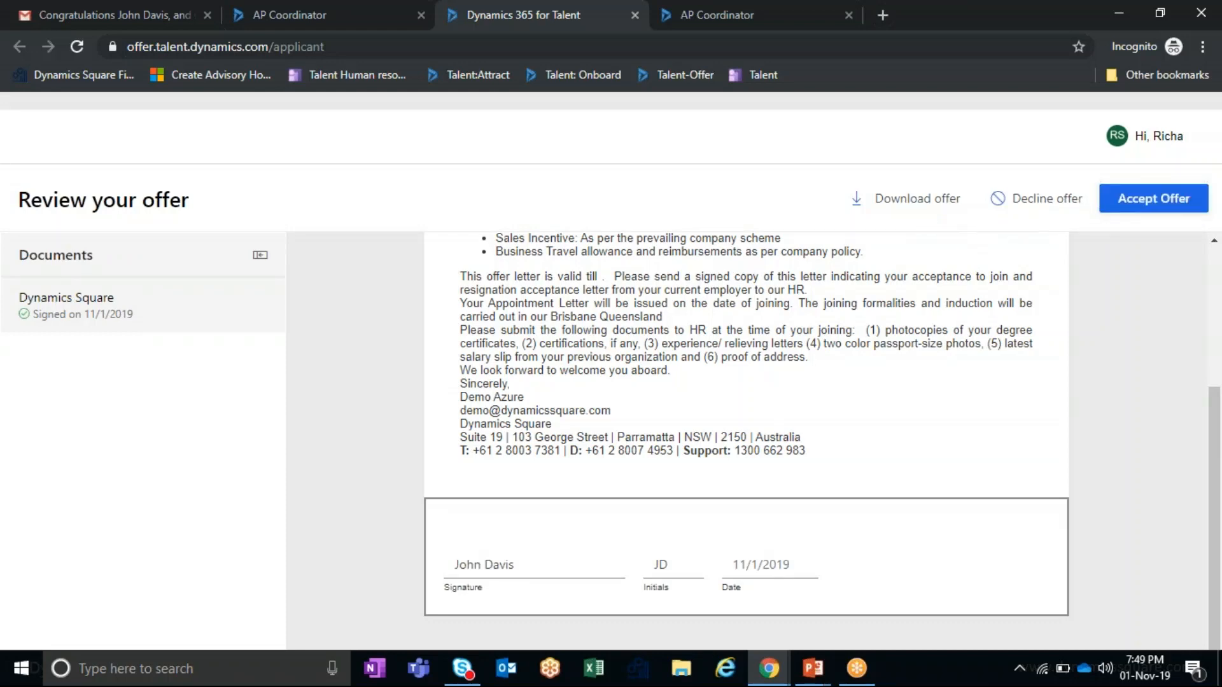
- Accept the signed AP Coordinator offer and return to the recruiter's applicant window
click(1144, 216)
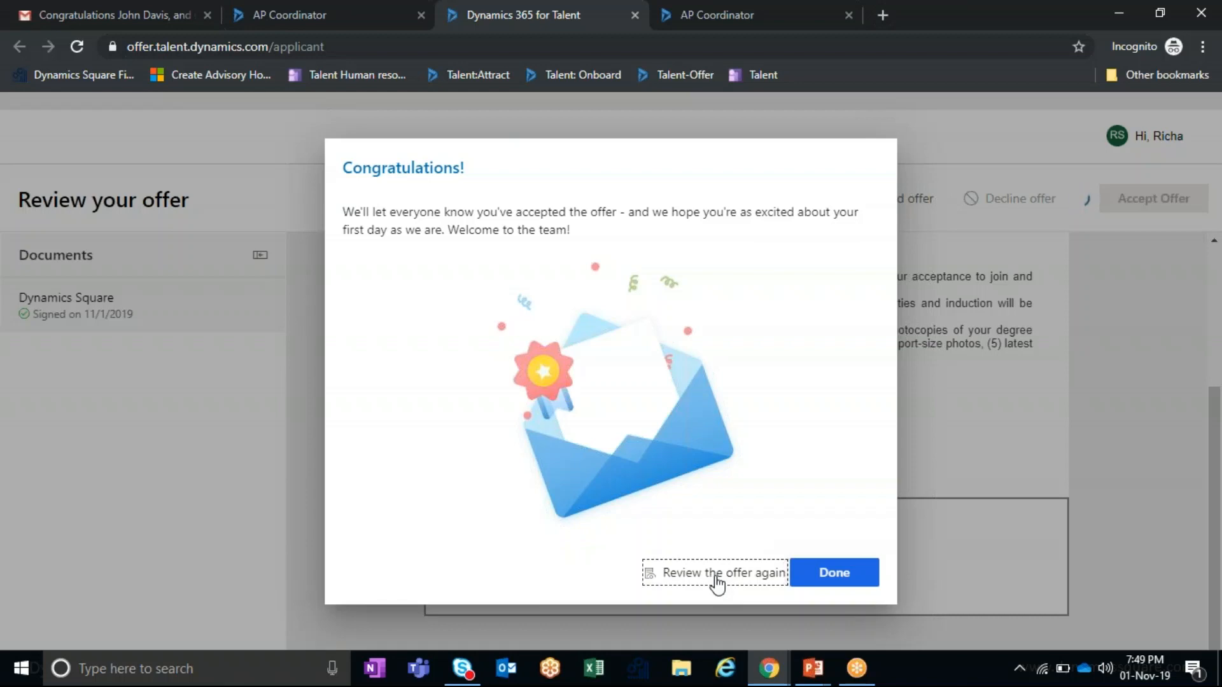
key(alt+Tab)
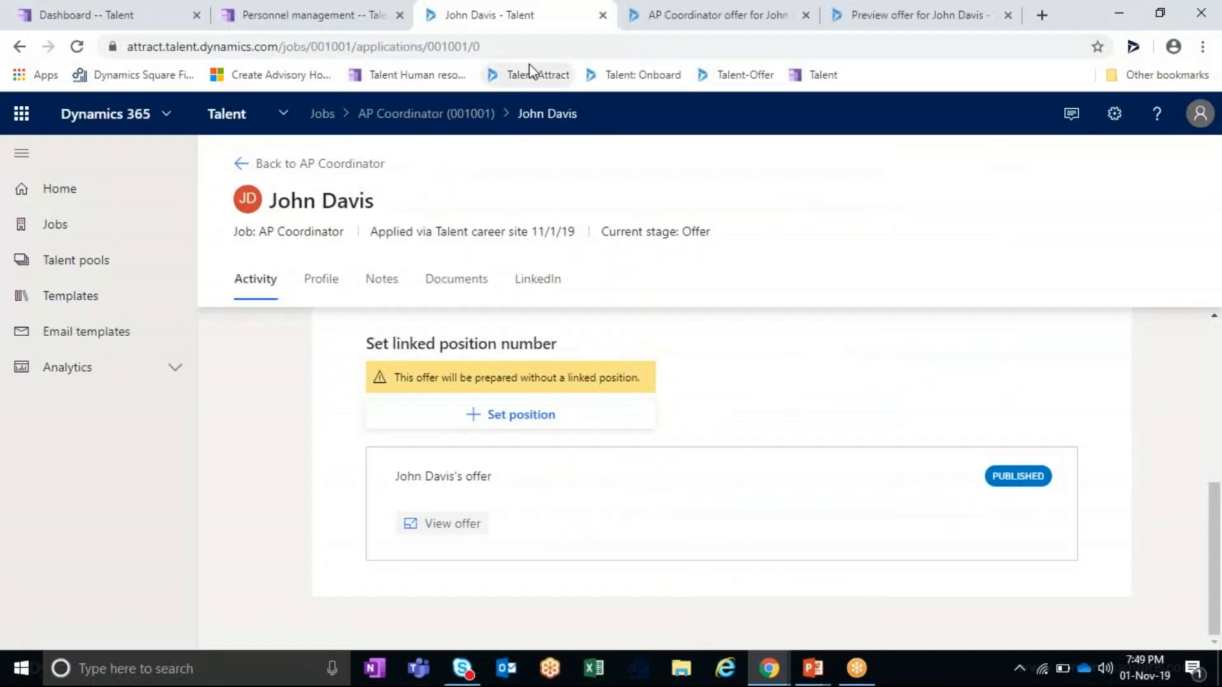
- Reload the applicant page to confirm the offer reads Accepted, then return to the Attract slide
click(545, 39)
key(Return)
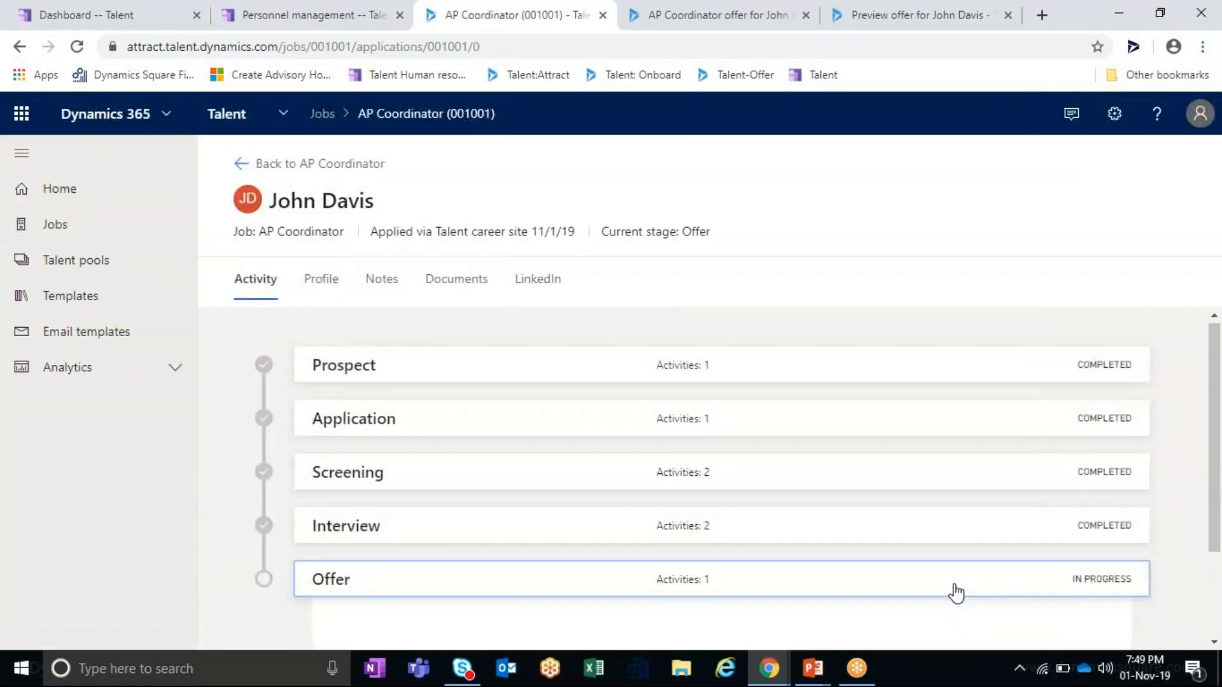
click(955, 591)
scroll(954, 578, down, 3)
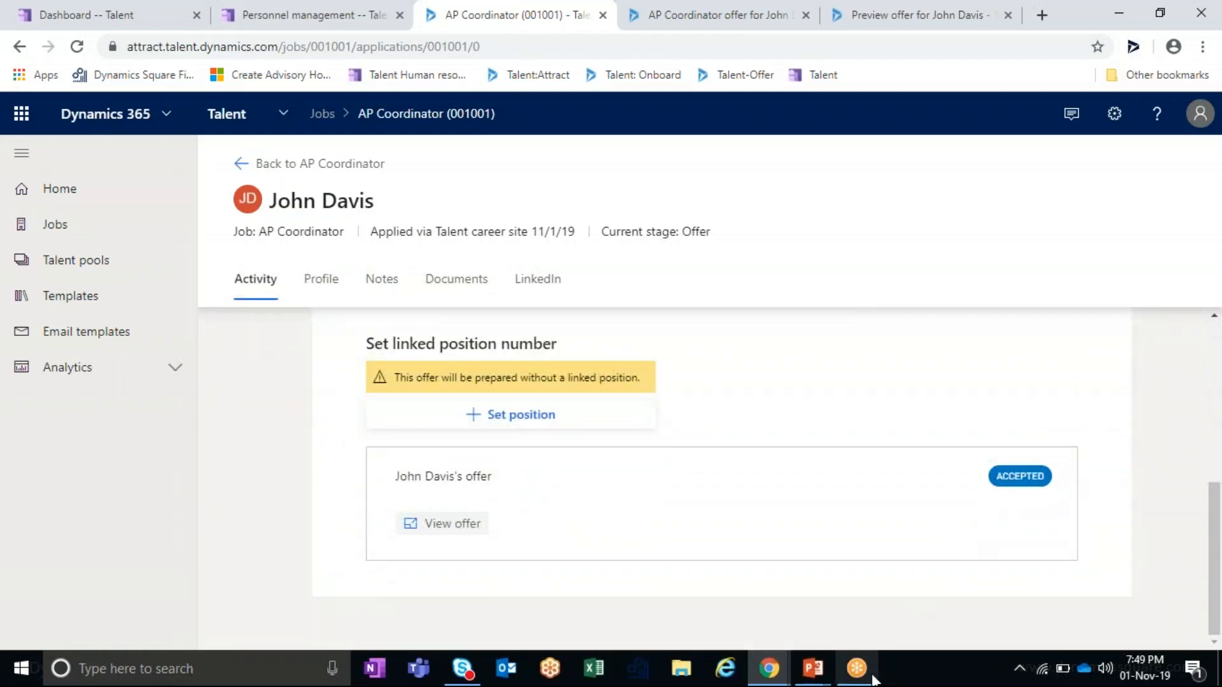
mouse_move(813, 669)
click(955, 592)
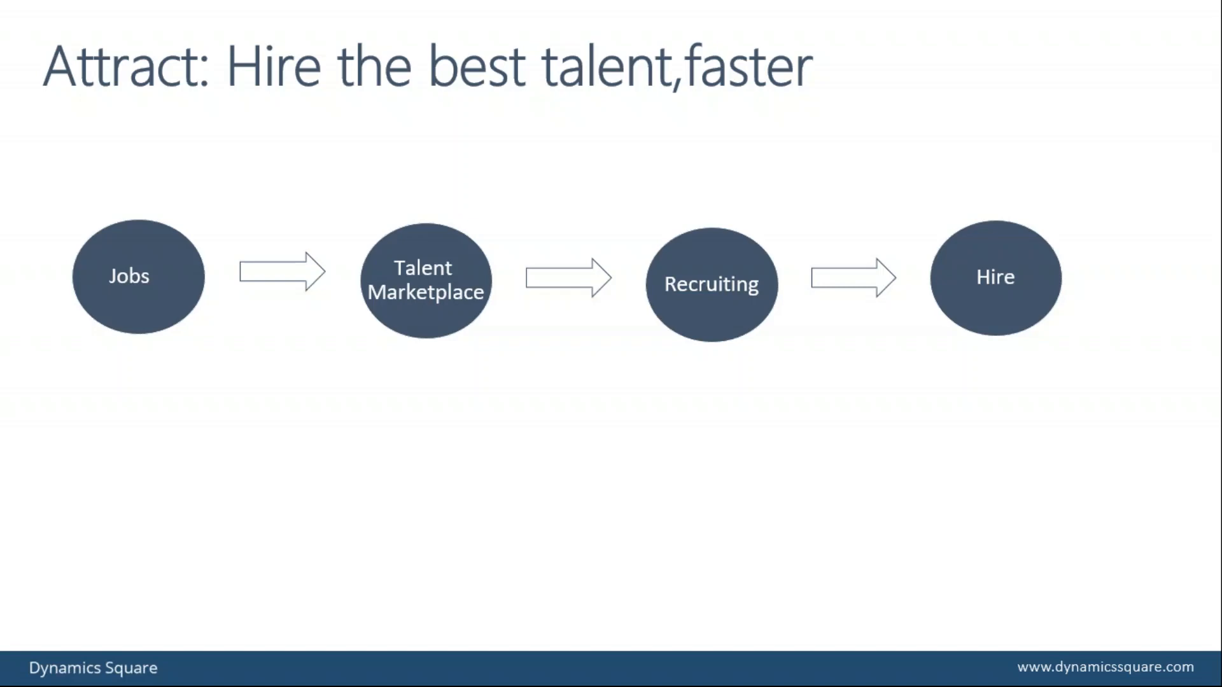
- Advance the presentation to the Onboarding slide and return to the browser's application page
key(Right)
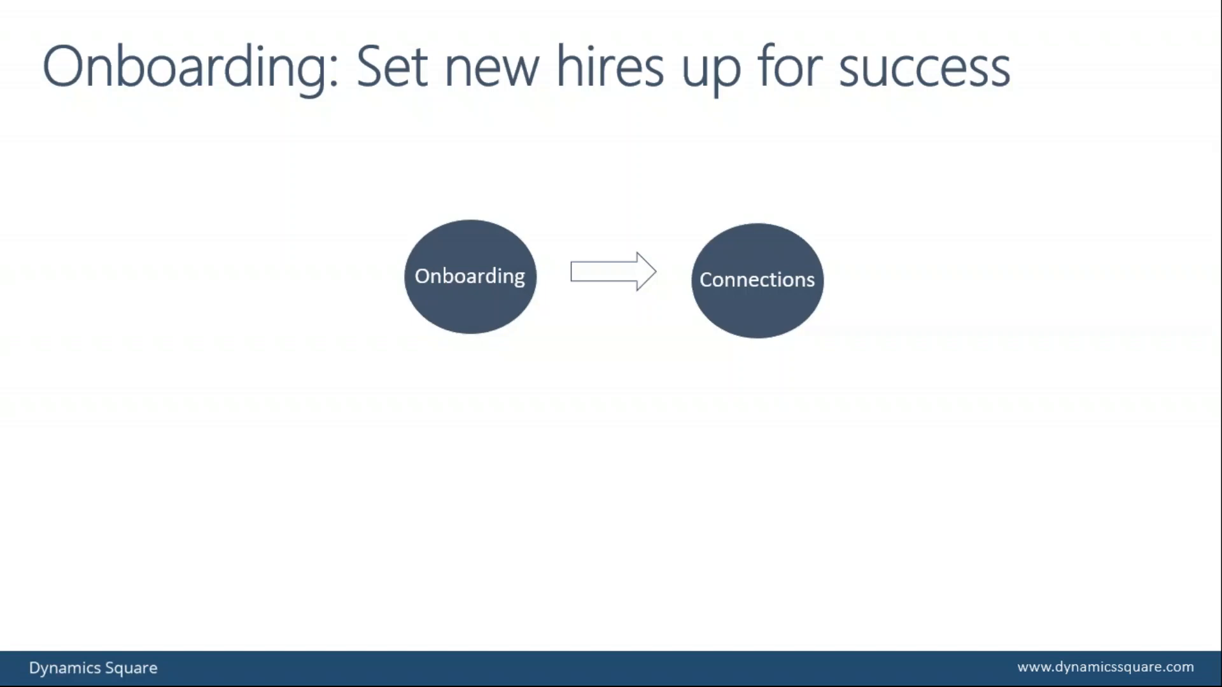
key(alt+Tab)
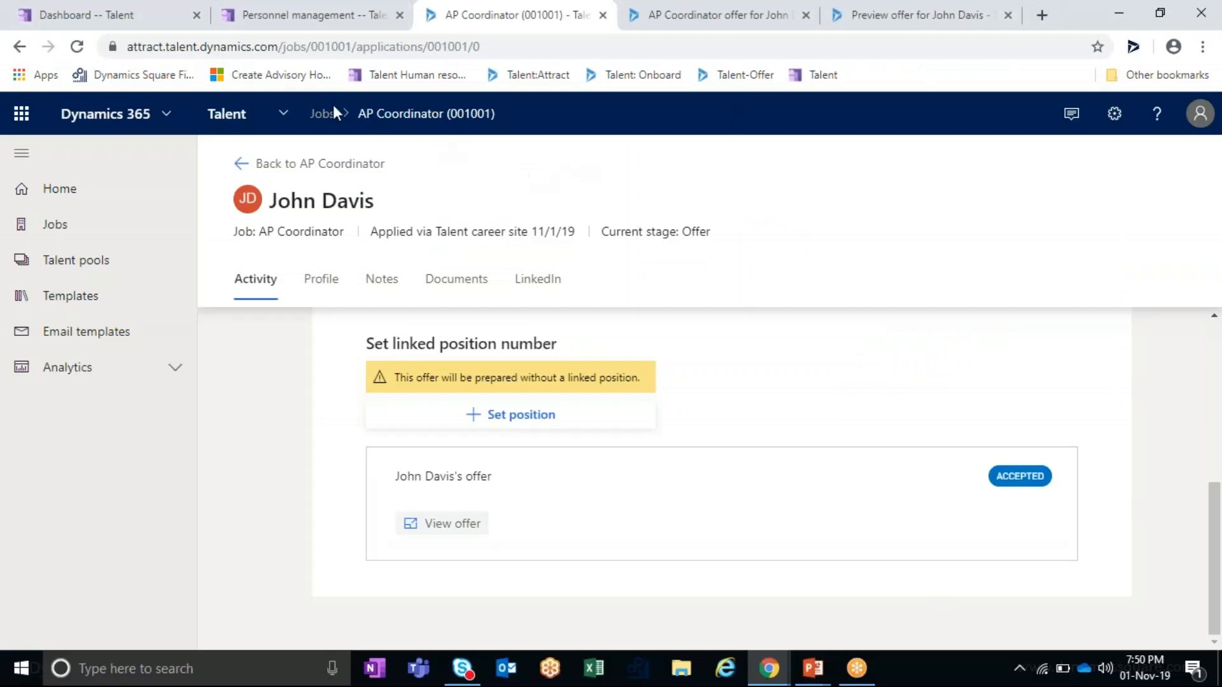
- Go to the AP Coordinator offer tab and launch the Onboard app from the Talent app switcher
click(788, 12)
click(283, 115)
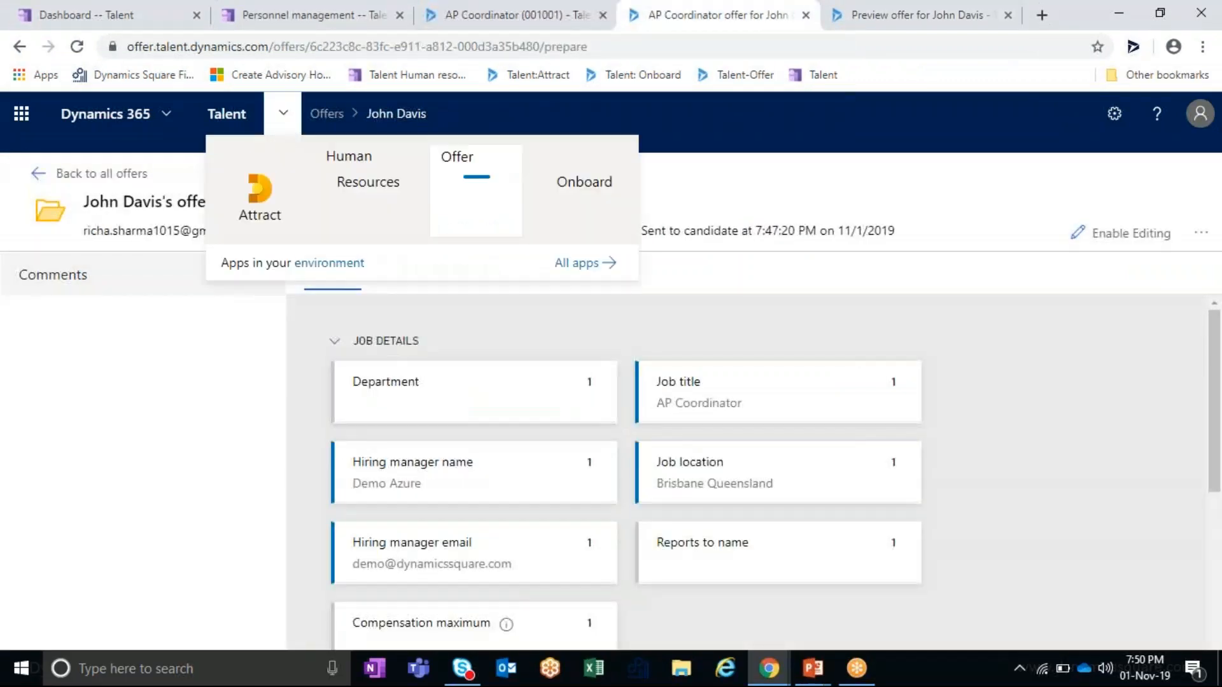
click(583, 197)
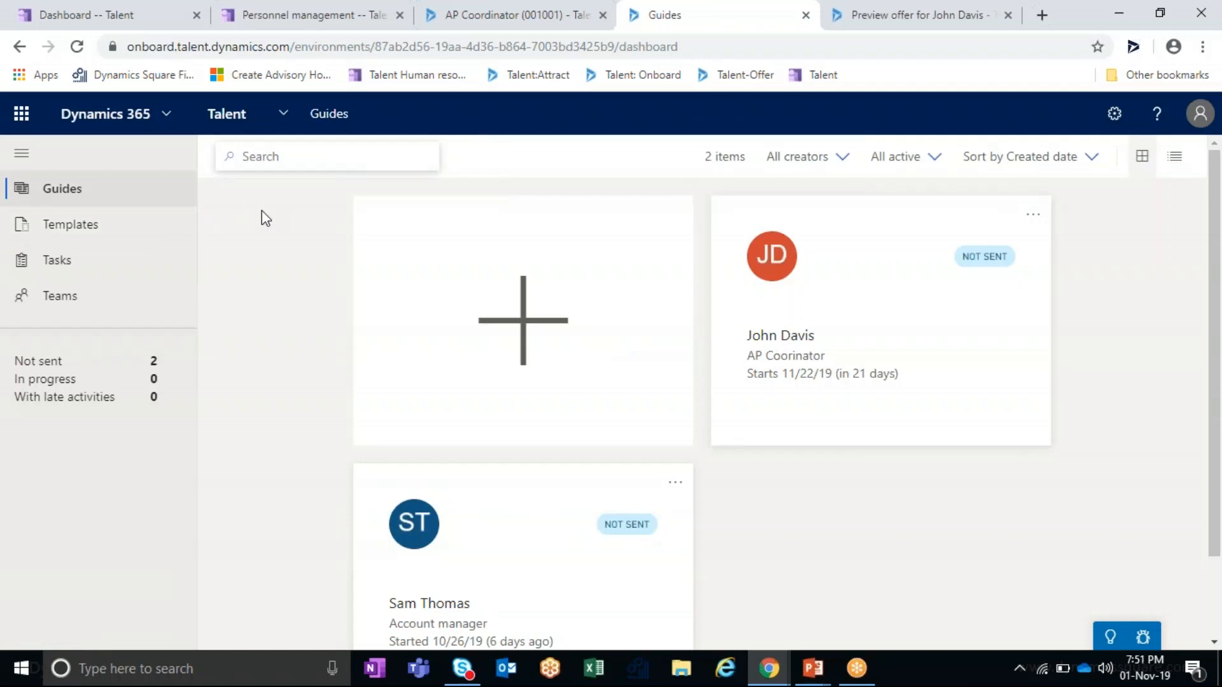
- Open the AP Coordinator hire's guide, review name, job title and start date, then show Activities
mouse_move(766, 278)
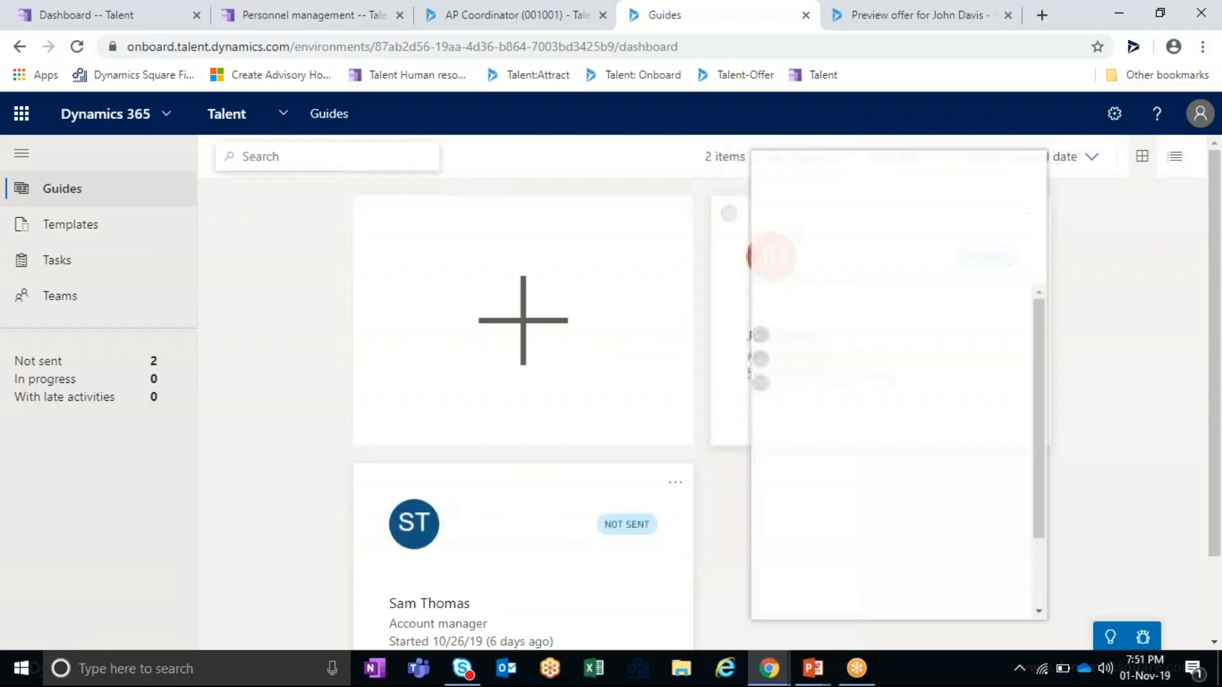
click(728, 409)
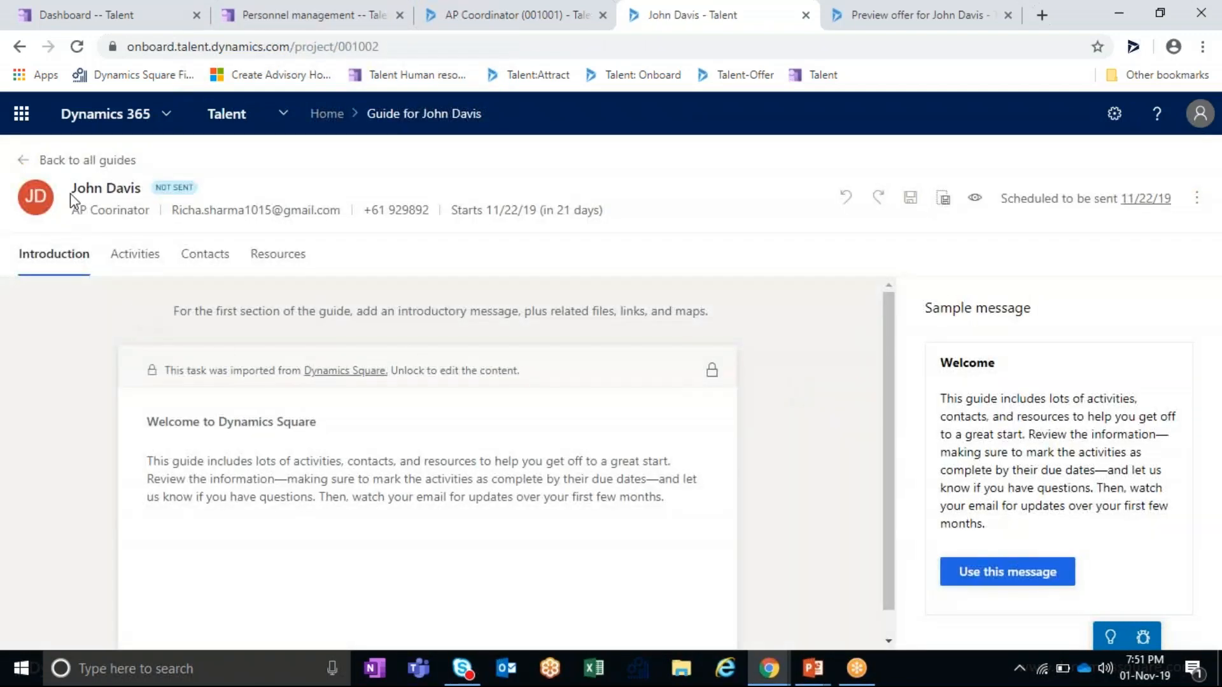
drag(77, 189, 149, 202)
drag(72, 210, 439, 227)
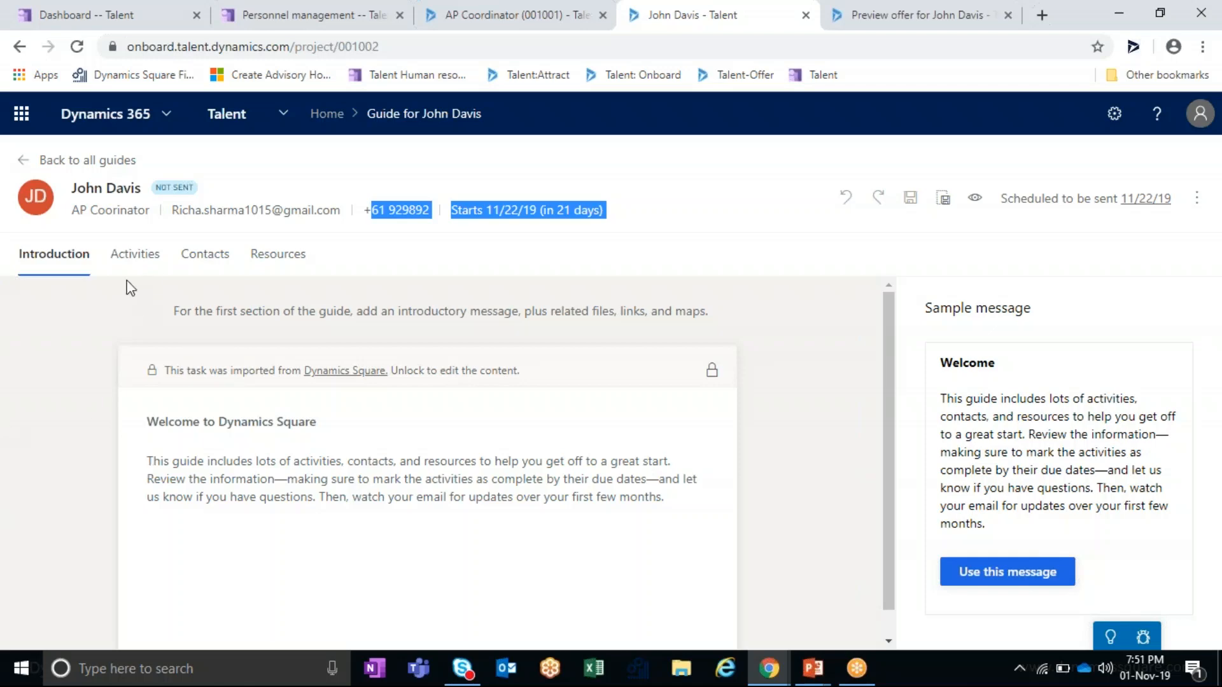
click(148, 262)
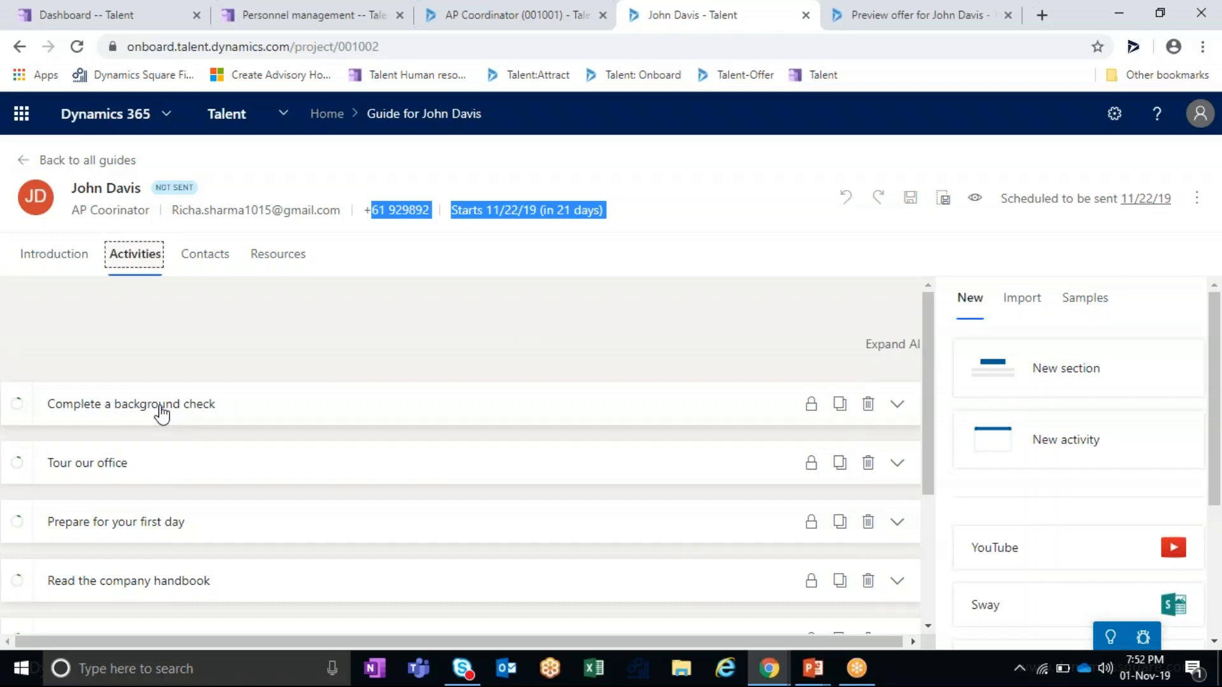
- Review the Tour our office and Complete a background check details, then show the guide's Contacts
click(151, 472)
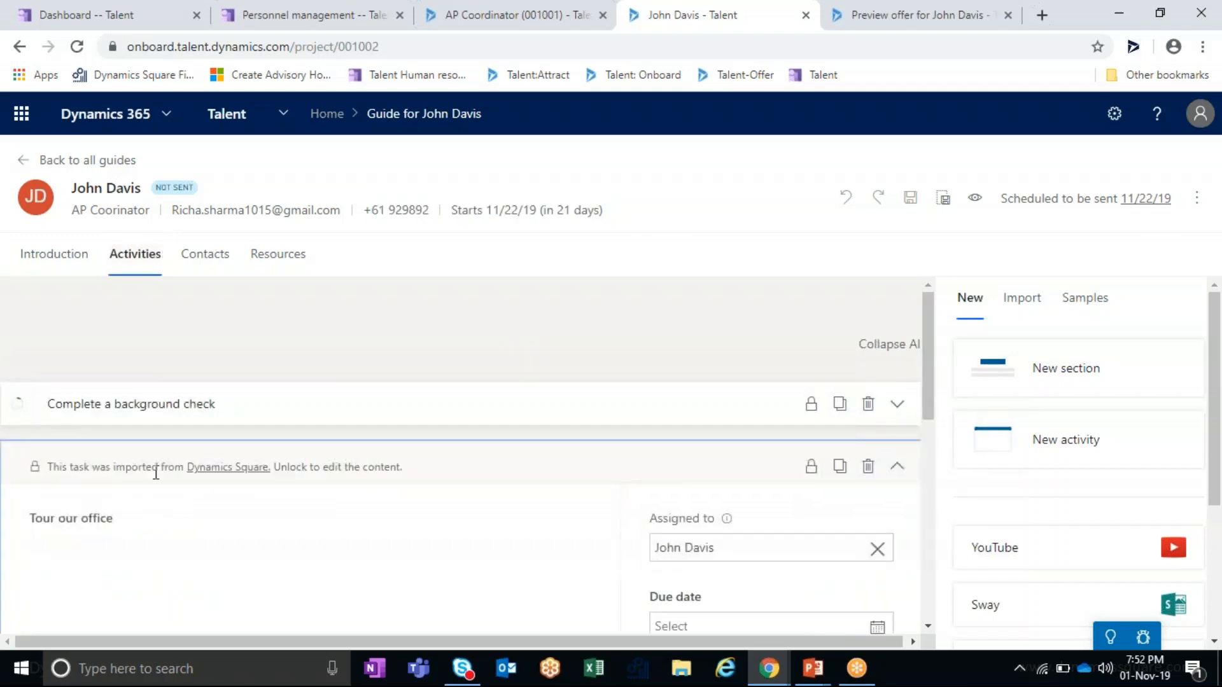
click(889, 344)
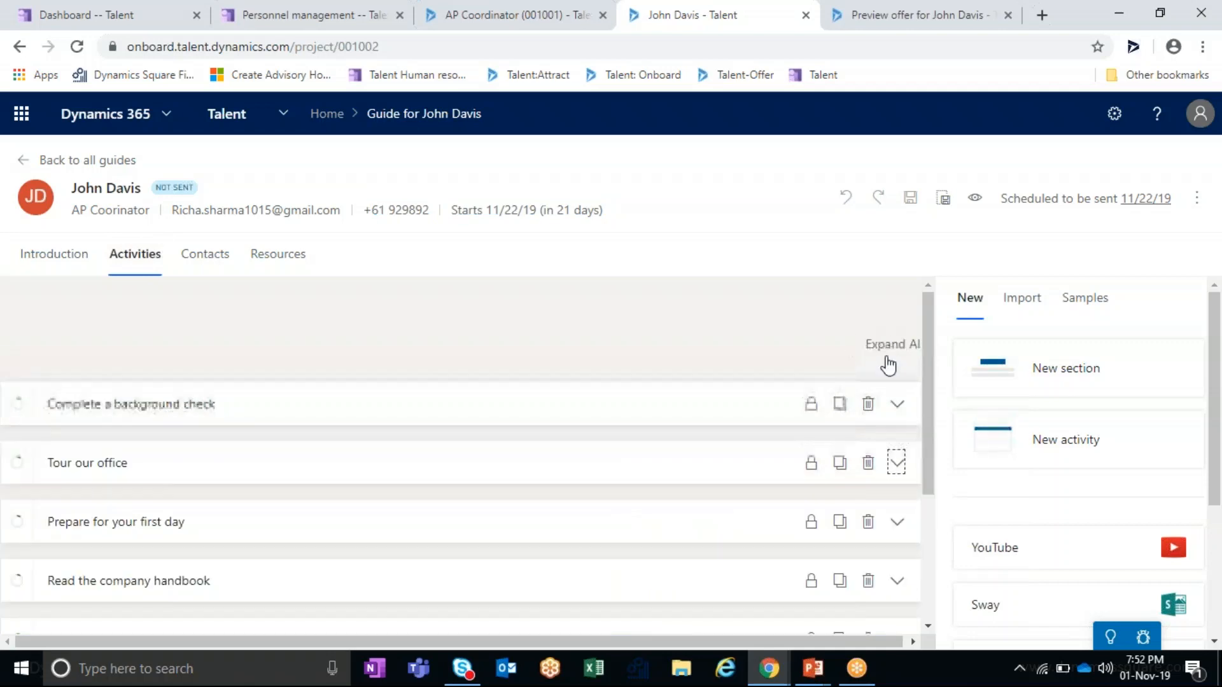
scroll(257, 583, down, 3)
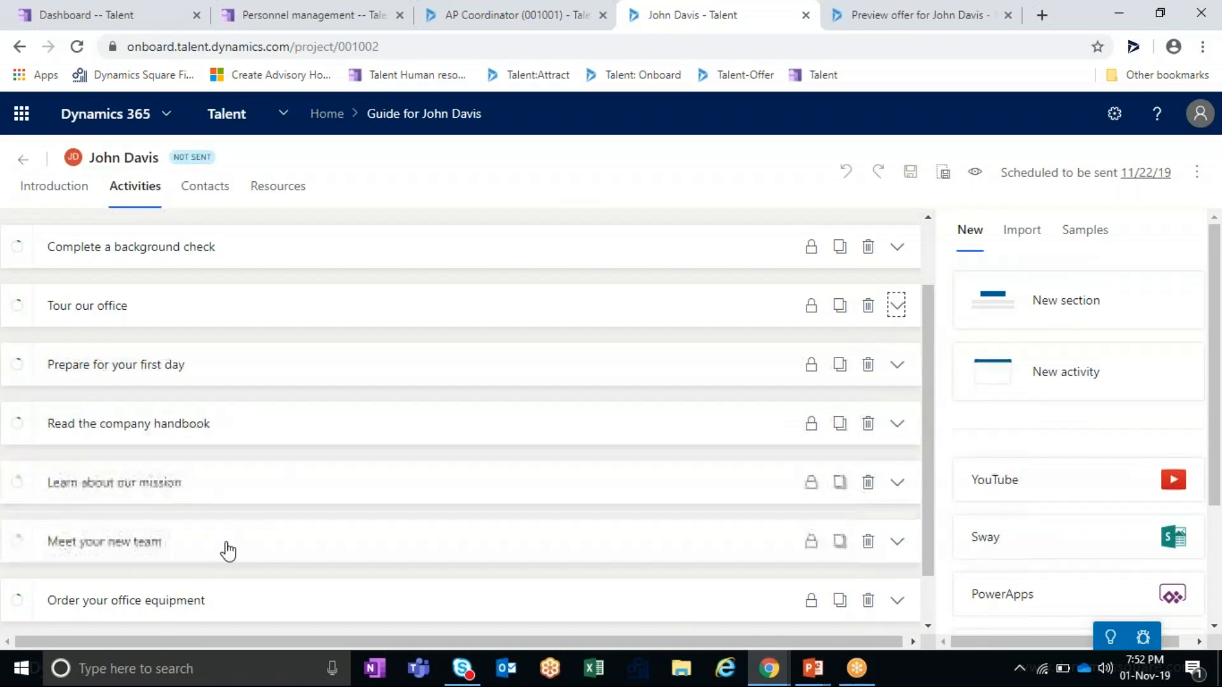
scroll(355, 568, up, 3)
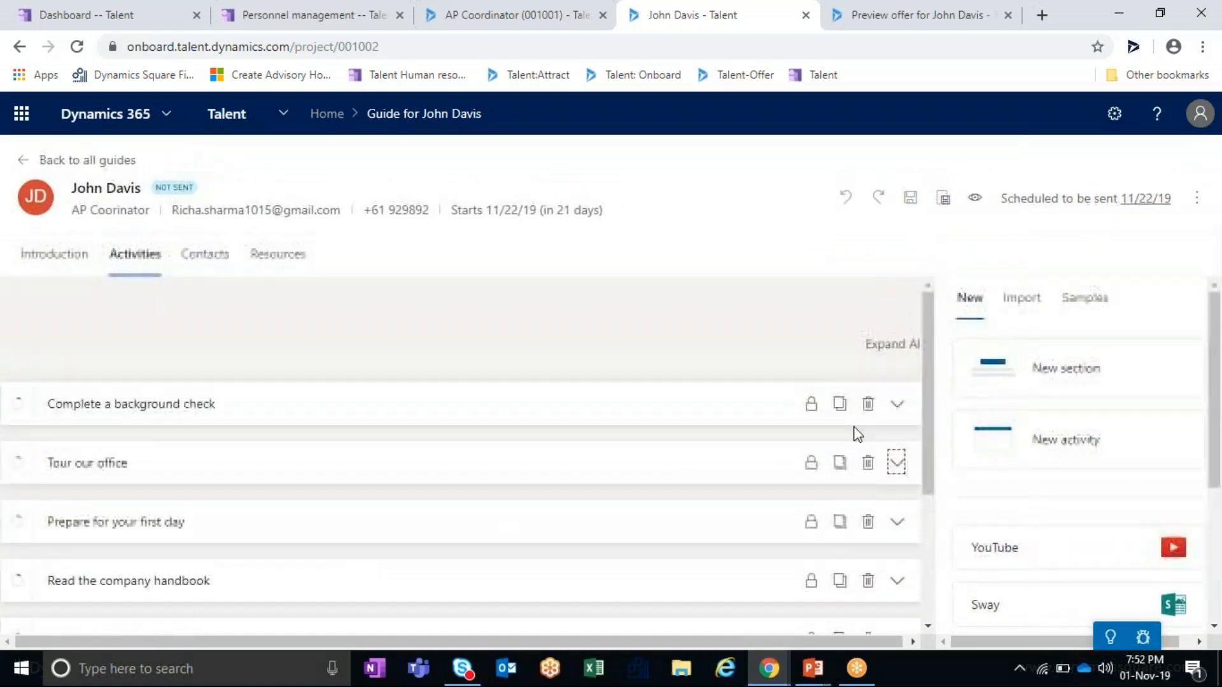
click(895, 408)
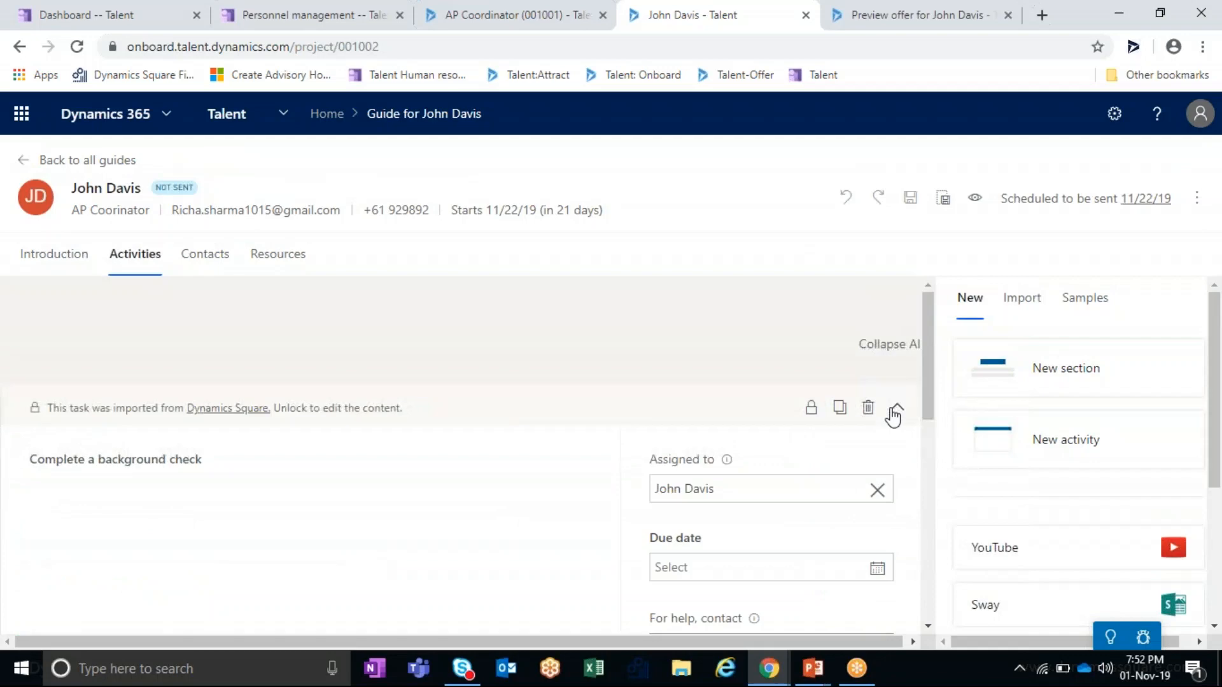
scroll(573, 477, down, 3)
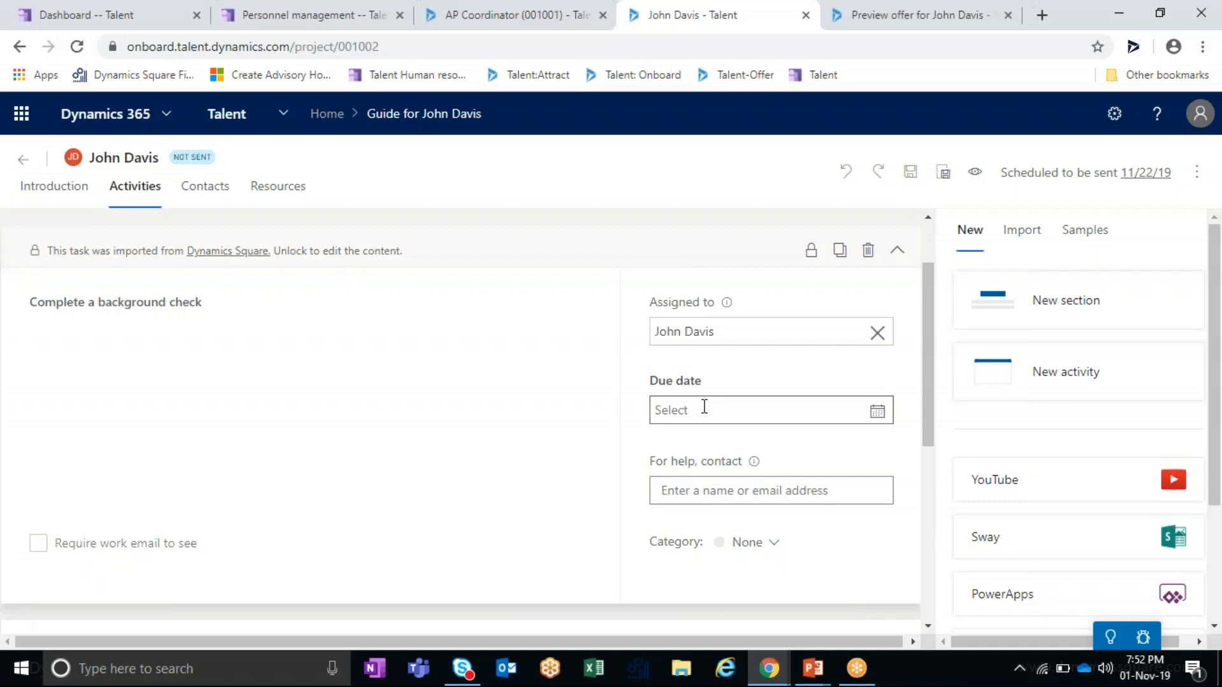
click(212, 189)
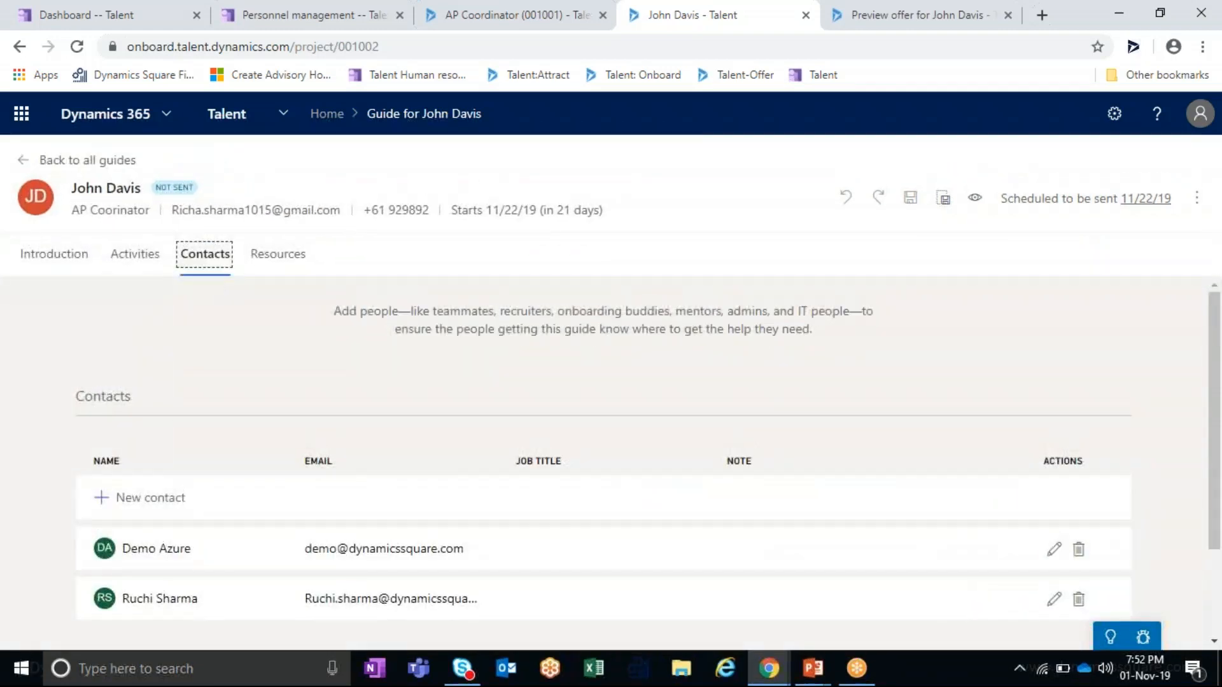
- Look over the two contacts, then show the Resources list with the Dynamics Square links
scroll(227, 387, down, 2)
scroll(302, 456, up, 2)
click(301, 269)
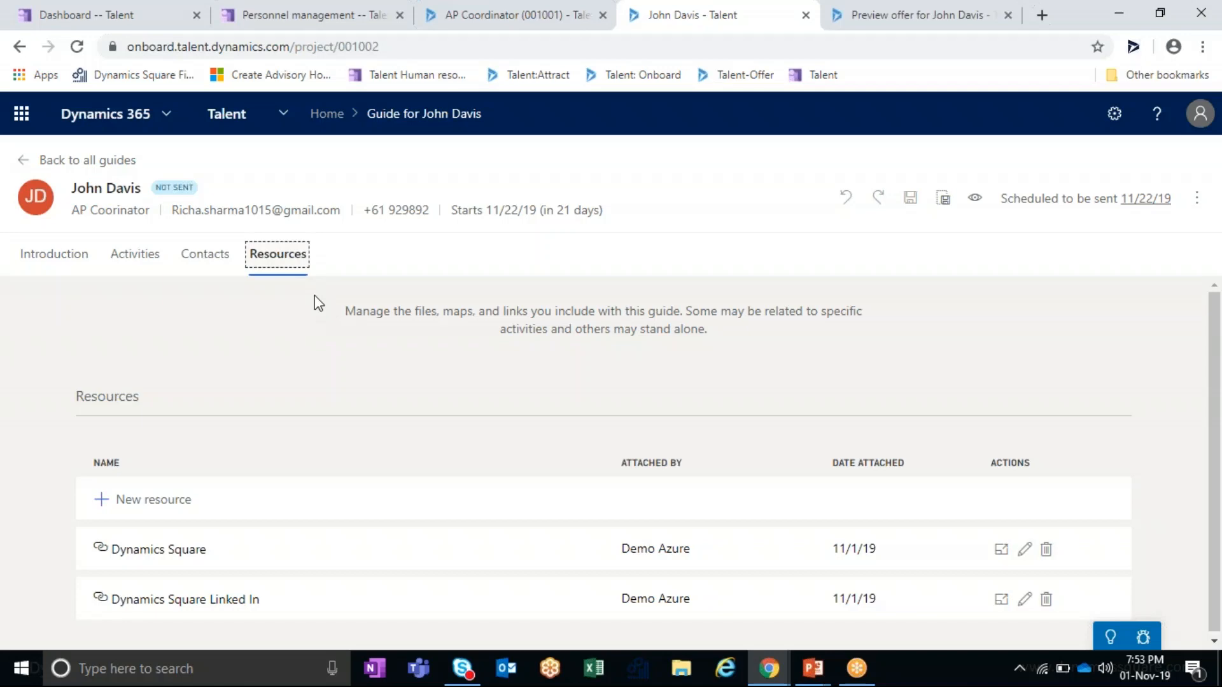
- Preview the guide as the new hire, read the welcome message, and complete the background check
click(974, 199)
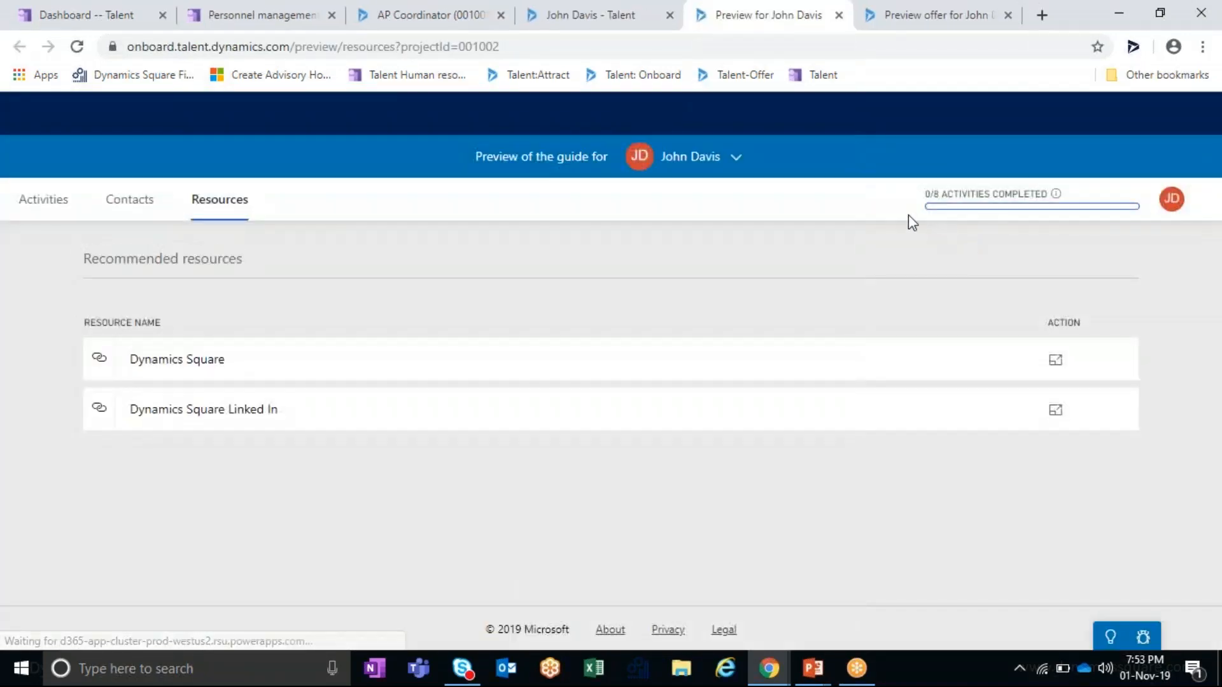
click(42, 202)
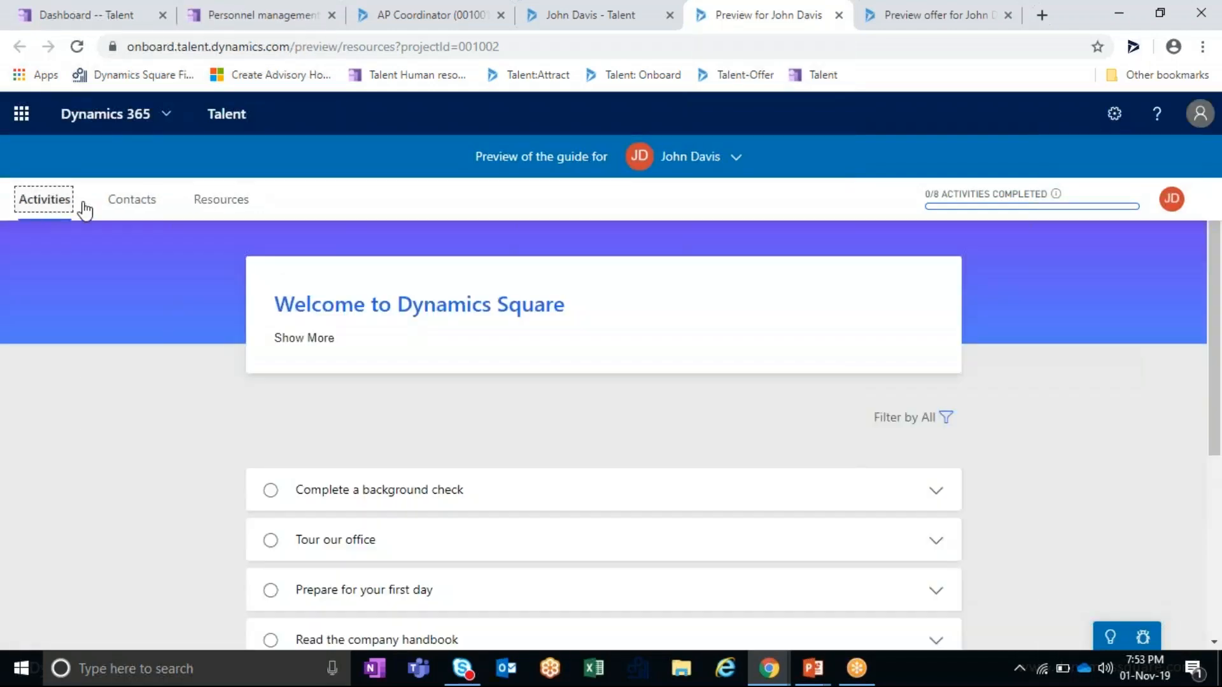
click(320, 339)
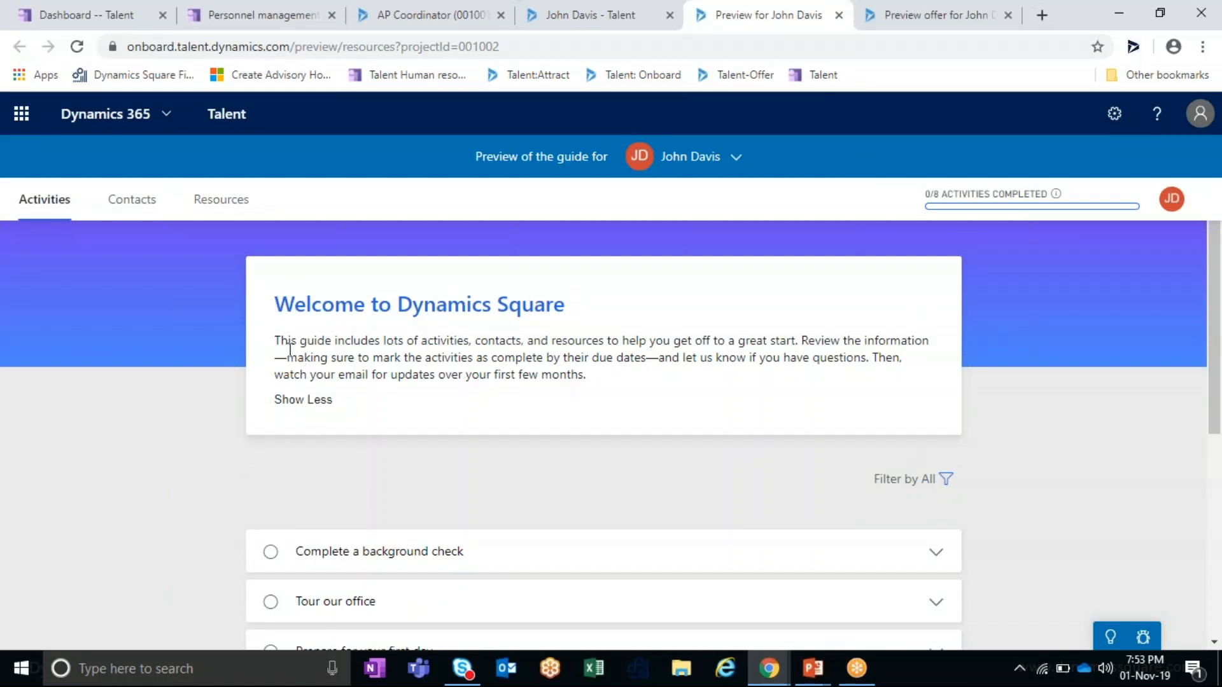
drag(281, 342, 587, 377)
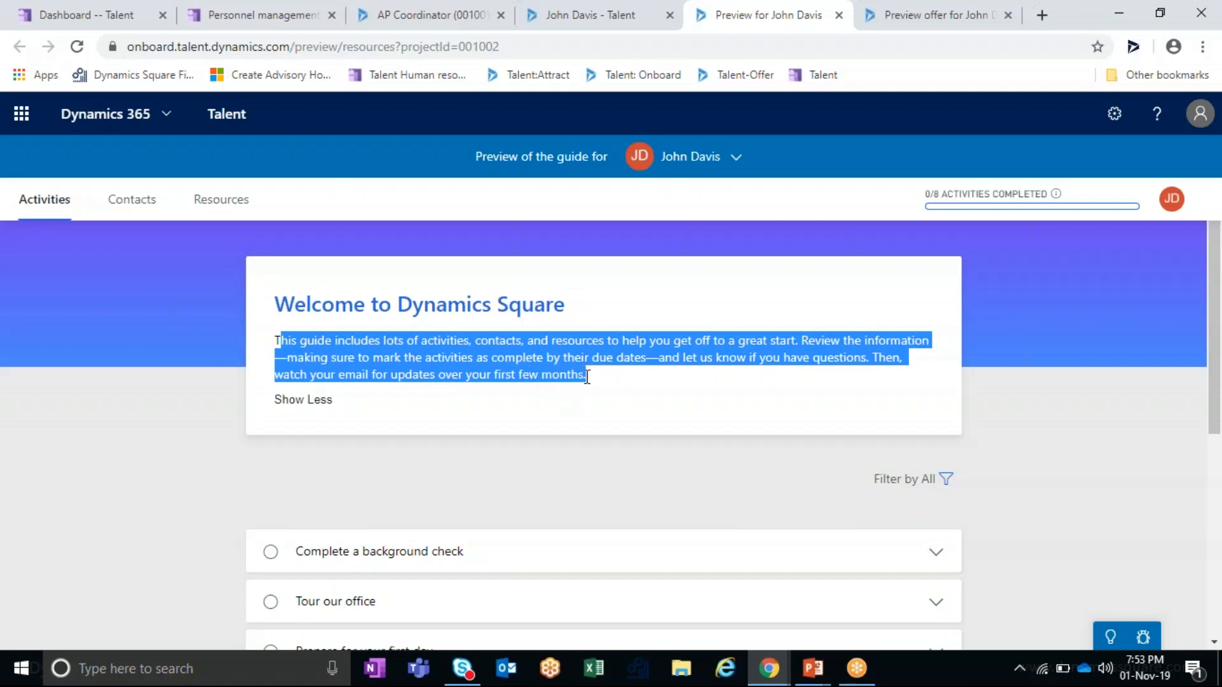
scroll(586, 377, down, 4)
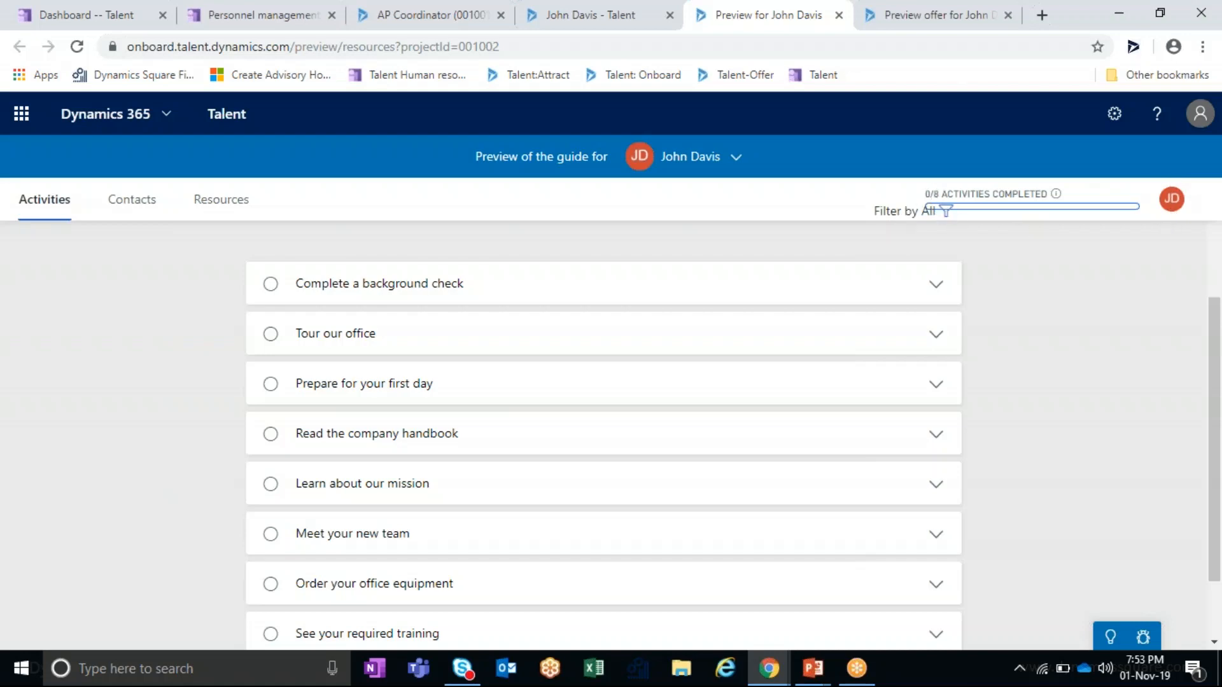
click(271, 284)
- View the preview's Contacts and Resources, then move the slide show to Our Time Today
click(132, 205)
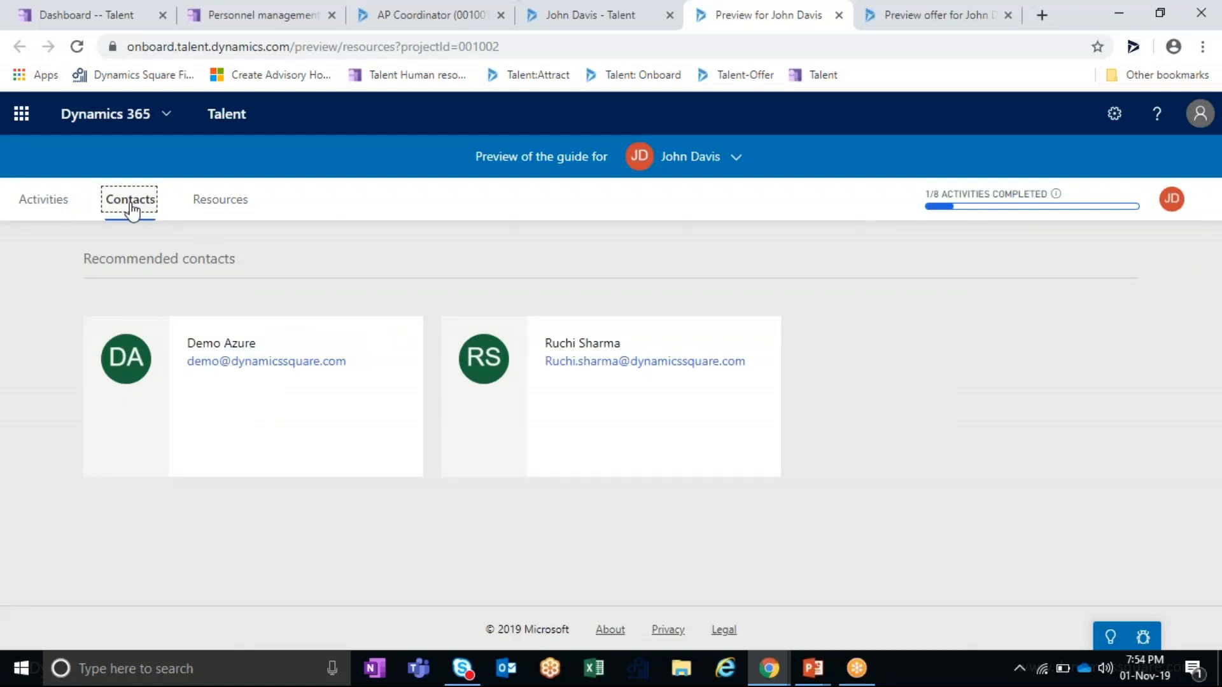
click(235, 212)
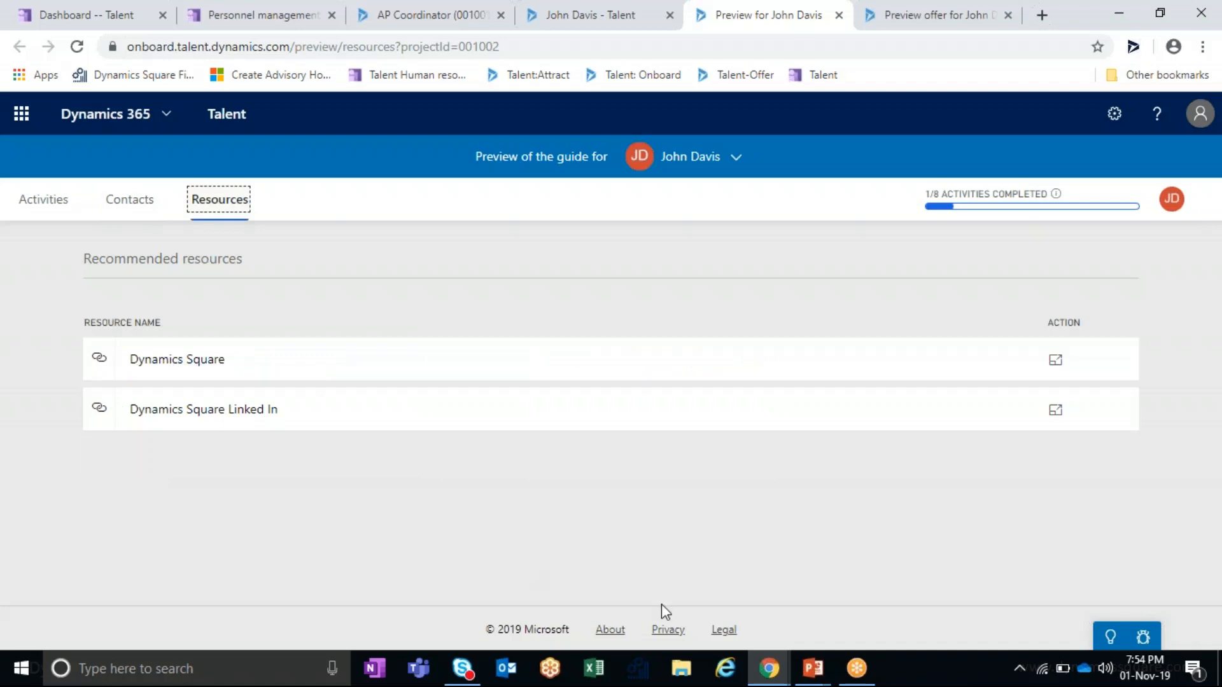
mouse_move(817, 674)
click(897, 620)
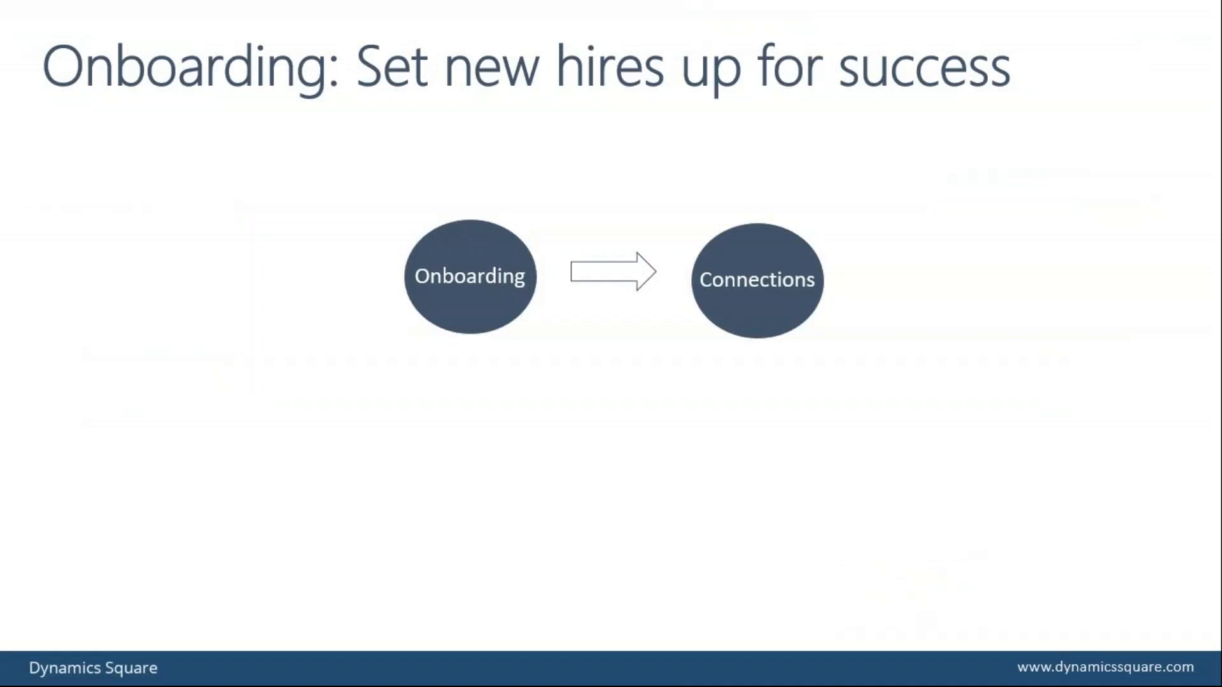
key(Right)
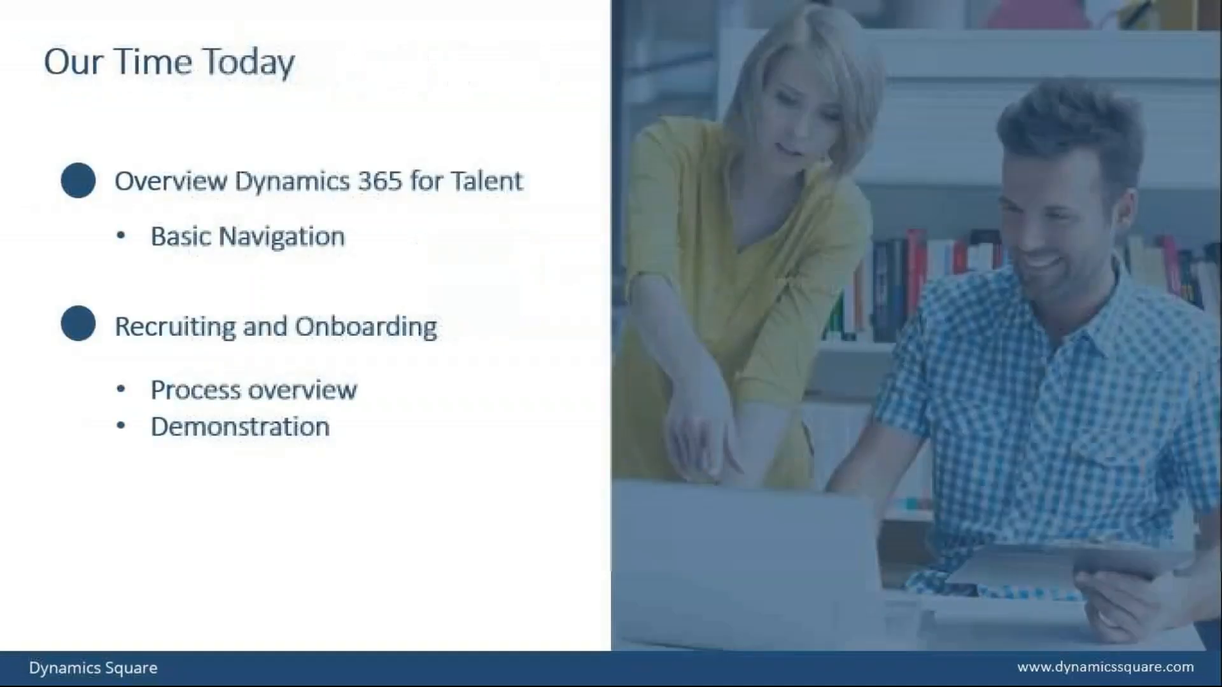